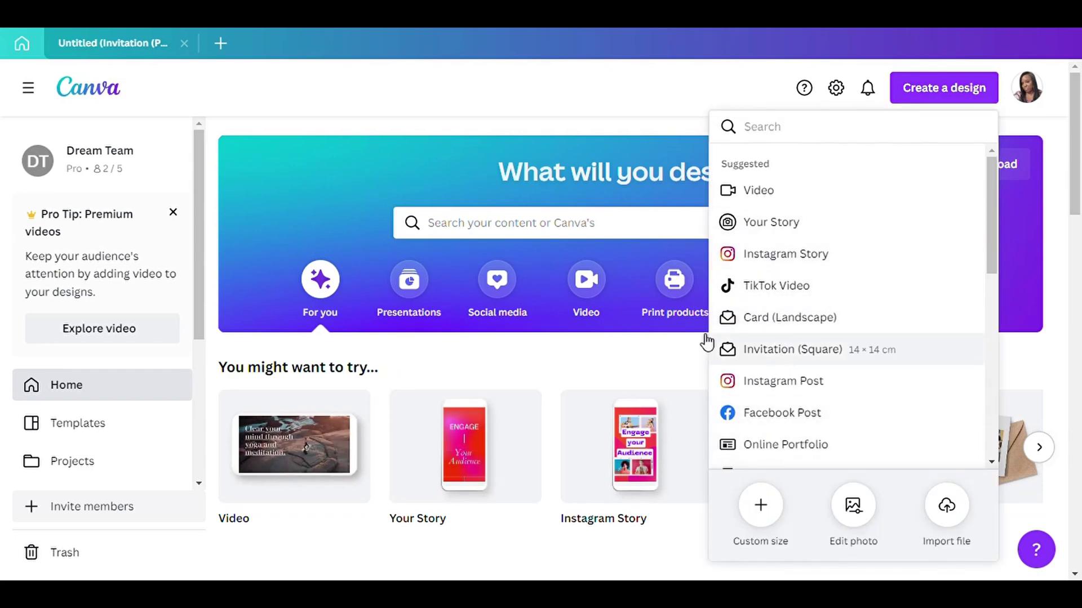
Step: Scroll the Create a design suggestions to reach Invitation (Portrait) 5 × 7 in
{"action": "scroll", "coordinate": [789, 349], "scroll_direction": "down", "scroll_amount": 3}
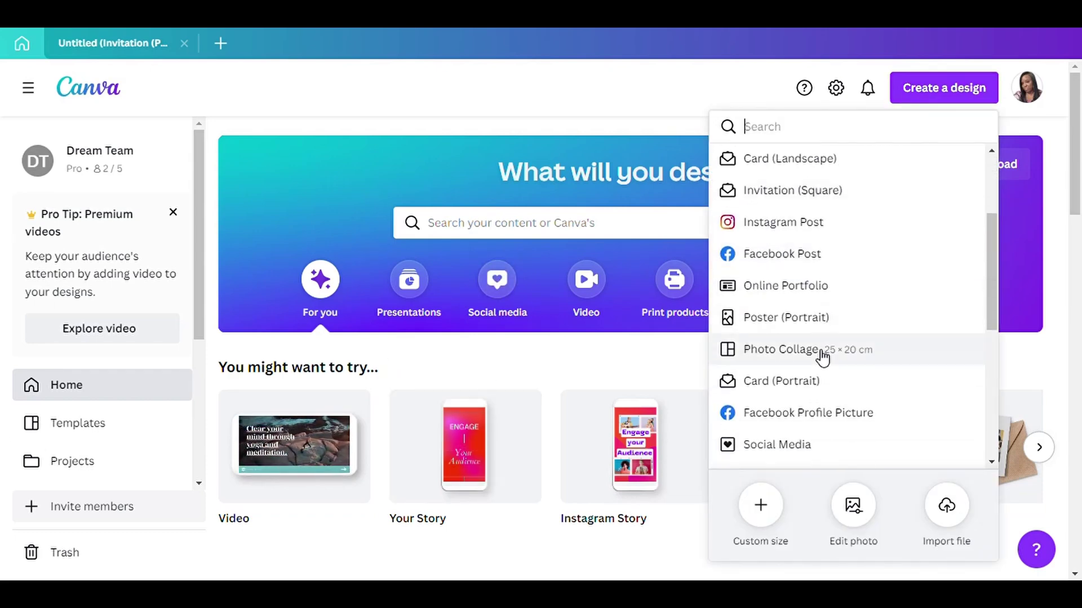
{"action": "scroll", "coordinate": [825, 290], "scroll_direction": "down", "scroll_amount": 3}
{"action": "scroll", "coordinate": [813, 294], "scroll_direction": "down", "scroll_amount": 3}
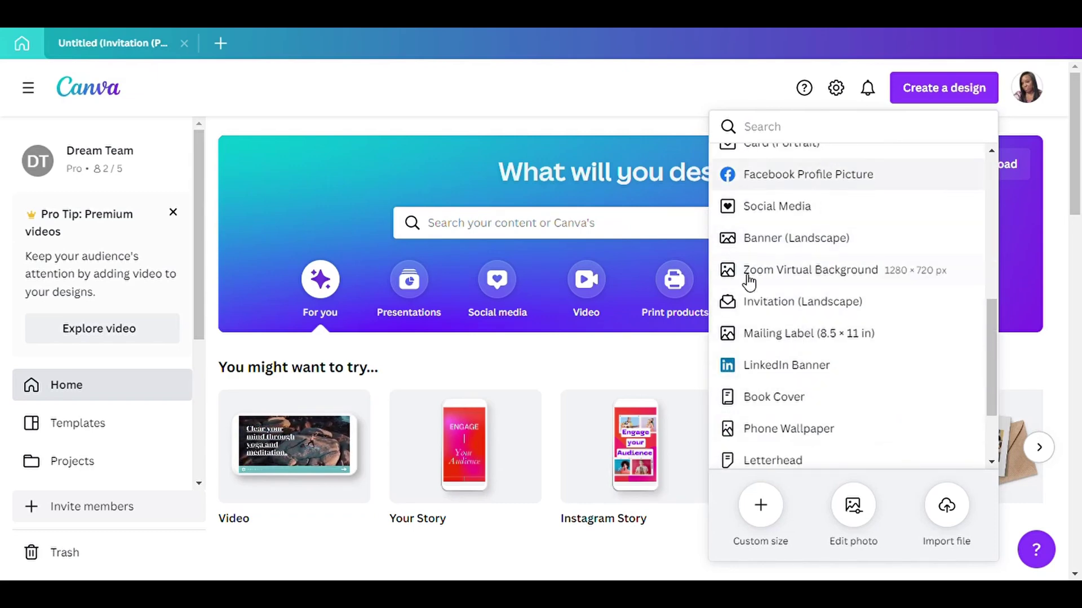
{"action": "scroll", "coordinate": [823, 351], "scroll_direction": "down", "scroll_amount": 3}
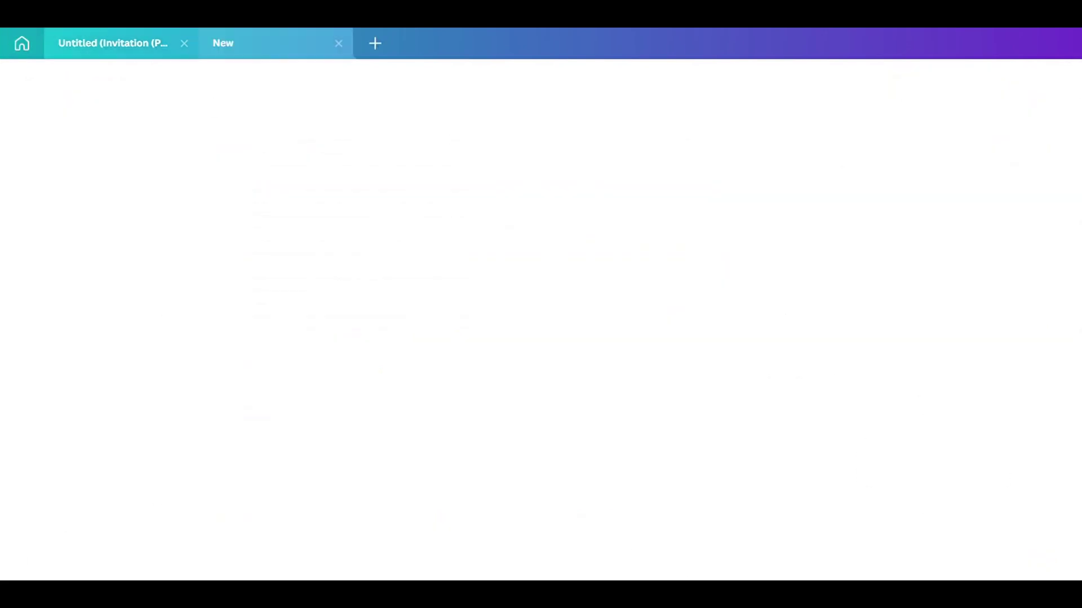
Step: Close the old Untitled invitation tab so only the new portrait design remains
{"action": "left_click", "coordinate": [184, 44]}
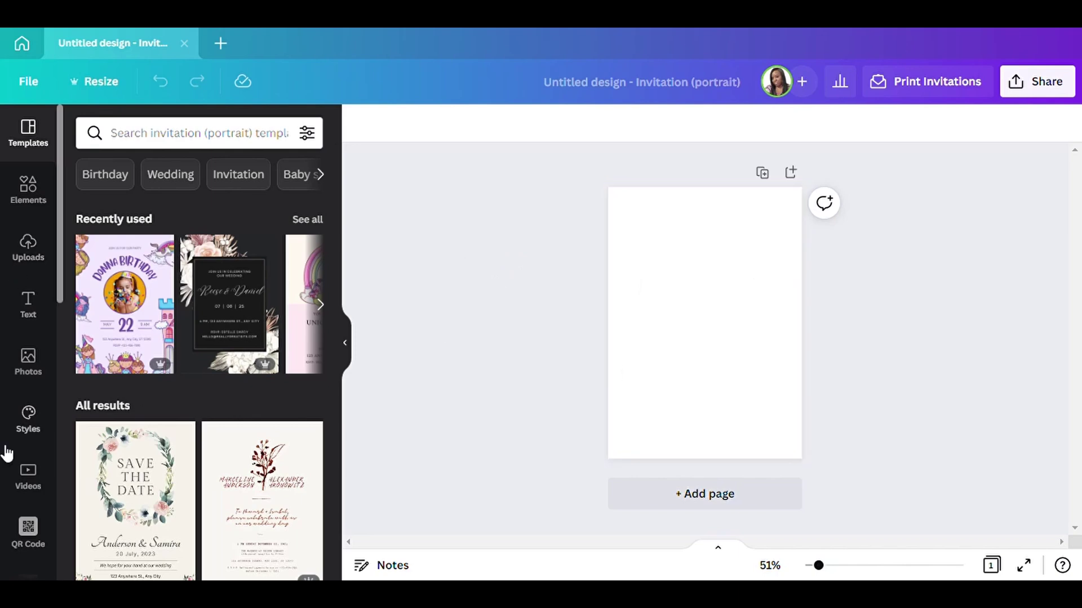
Step: Upload the hand-with-rings photo into the Uploads library
{"action": "left_click", "coordinate": [46, 258]}
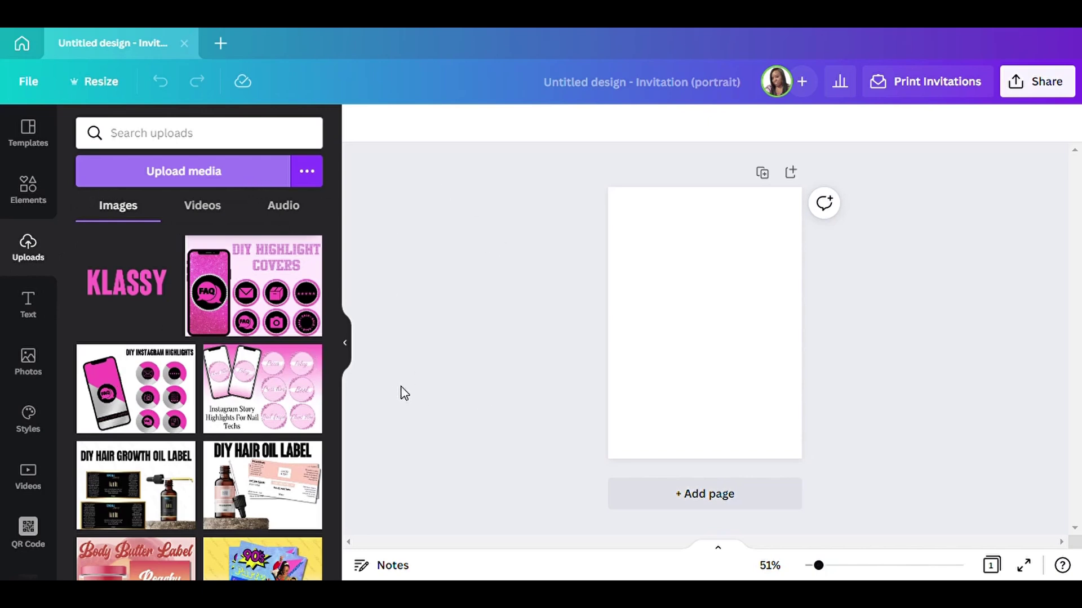
{"action": "left_click", "coordinate": [193, 171]}
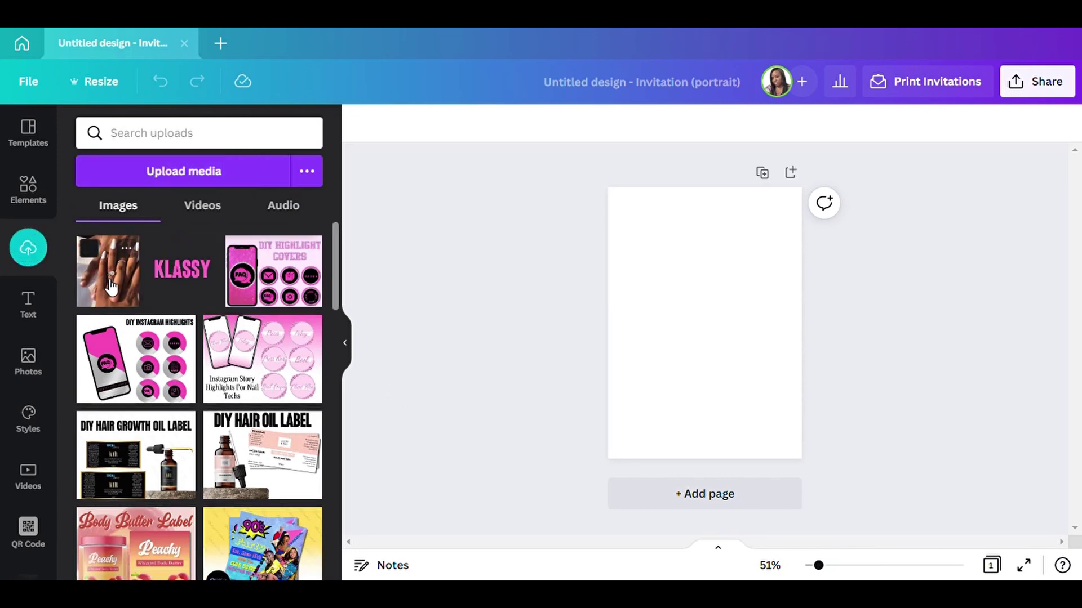
Step: Add the uploaded ring photo to the page and zoom to 71% with the side panel hidden
{"action": "left_click", "coordinate": [110, 287]}
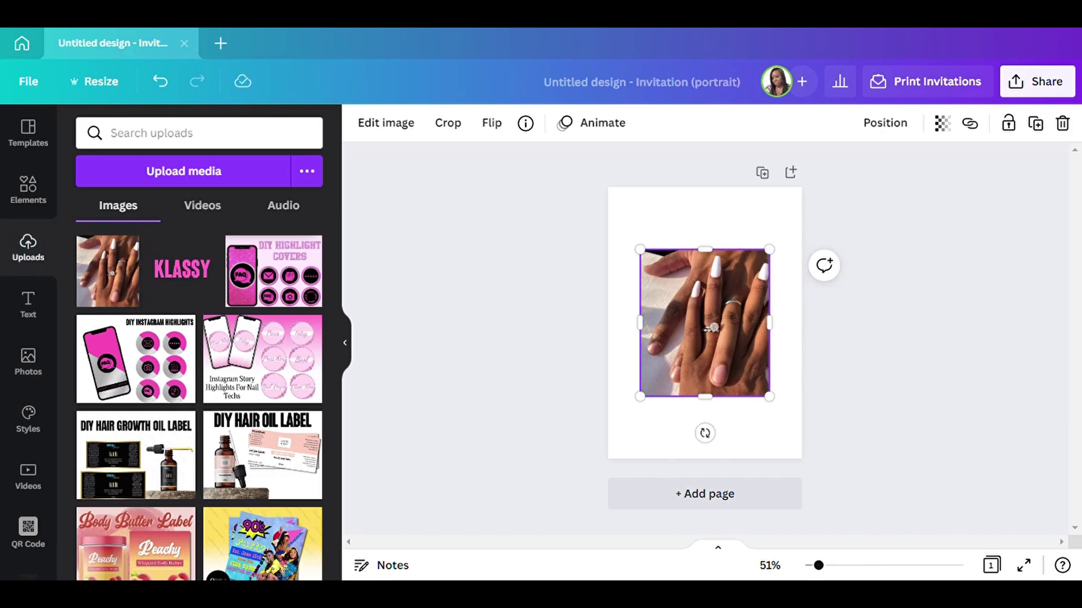
{"action": "left_click_drag", "start_coordinate": [821, 573], "coordinate": [831, 577]}
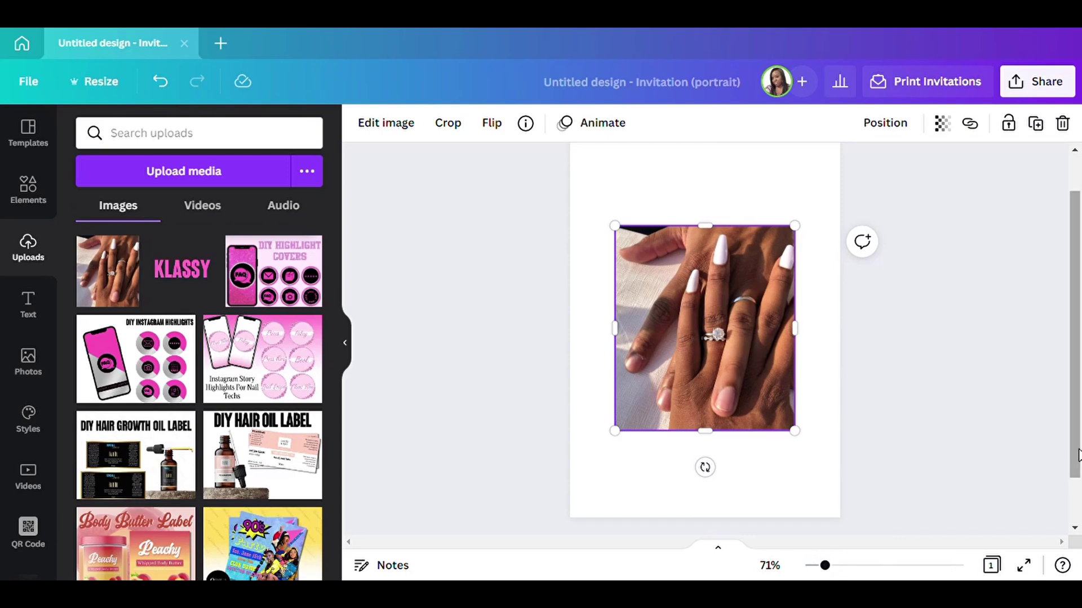
{"action": "scroll", "coordinate": [1074, 449], "scroll_direction": "up", "scroll_amount": 1}
{"action": "left_click", "coordinate": [1041, 454]}
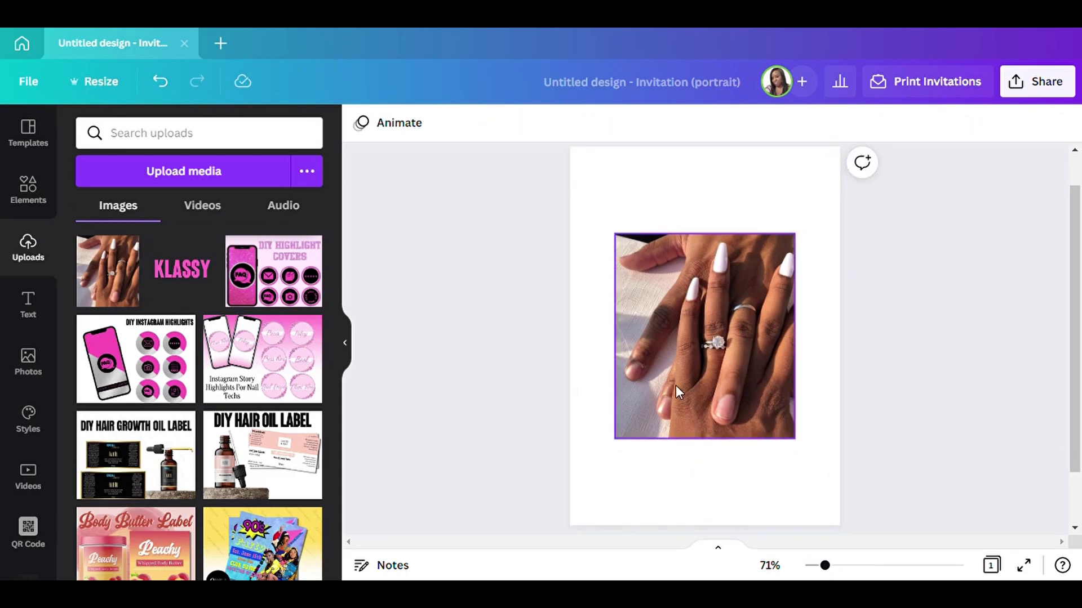
{"action": "left_click", "coordinate": [347, 343]}
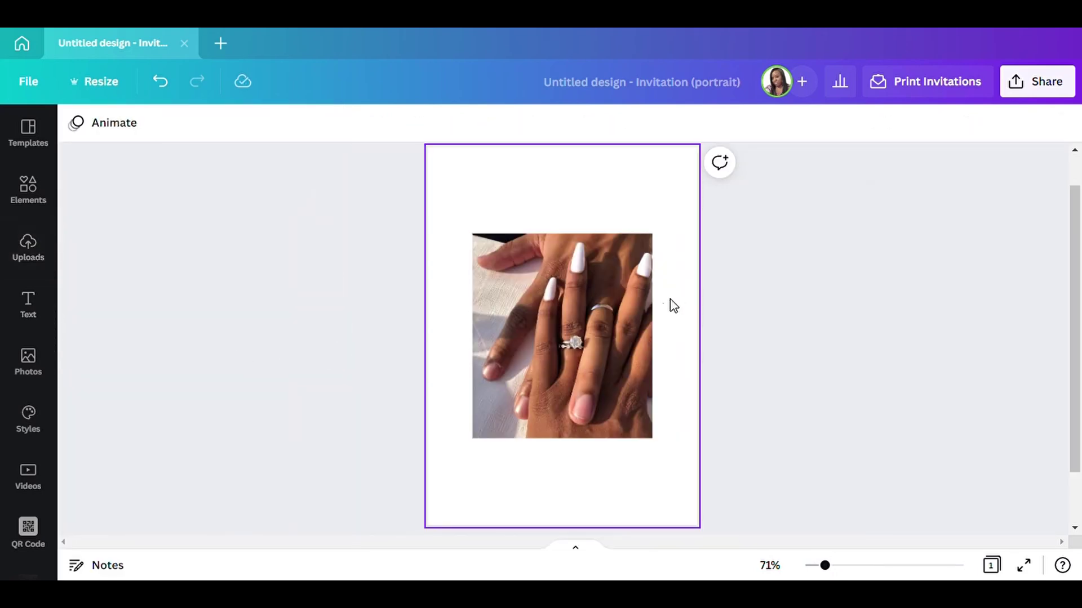
{"action": "left_click", "coordinate": [566, 343]}
Step: Stretch the ring photo to full page width and trim it into a short banner at the top
{"action": "left_click_drag", "start_coordinate": [566, 352], "coordinate": [588, 260]}
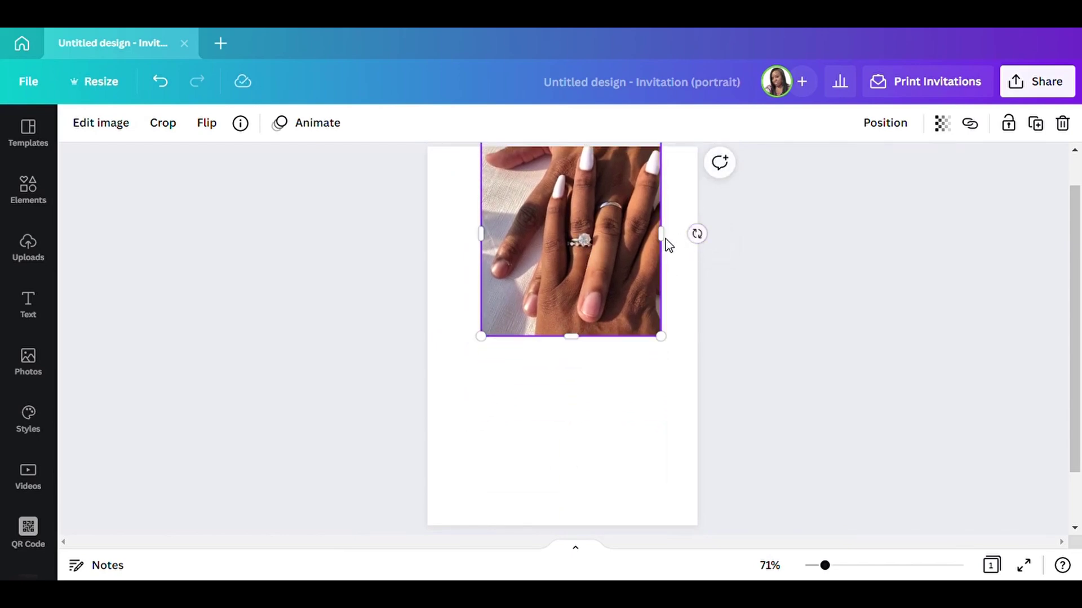
{"action": "left_click_drag", "start_coordinate": [675, 242], "coordinate": [707, 249]}
{"action": "left_click_drag", "start_coordinate": [480, 233], "coordinate": [437, 241]}
{"action": "left_click_drag", "start_coordinate": [619, 282], "coordinate": [599, 318]}
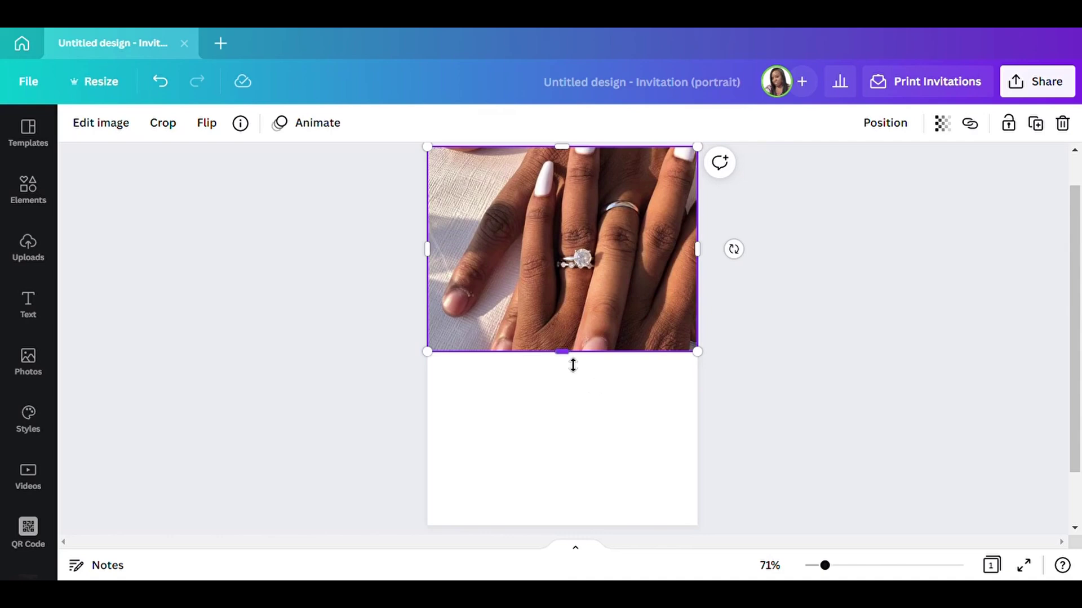
{"action": "mouse_move", "coordinate": [572, 365]}
{"action": "left_mouse_down"}
{"action": "mouse_move", "coordinate": [582, 329]}
{"action": "mouse_move", "coordinate": [584, 370]}
{"action": "mouse_move", "coordinate": [584, 357]}
{"action": "left_mouse_up"}
{"action": "left_click_drag", "start_coordinate": [580, 148], "coordinate": [582, 167]}
{"action": "left_click_drag", "start_coordinate": [640, 213], "coordinate": [640, 180]}
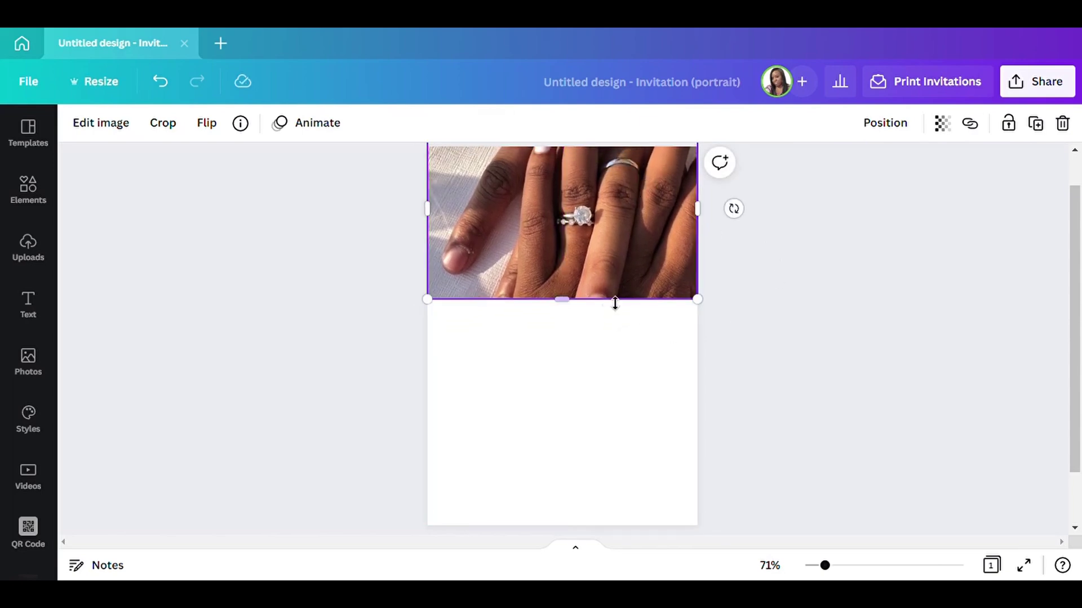
{"action": "left_click_drag", "start_coordinate": [577, 281], "coordinate": [593, 281]}
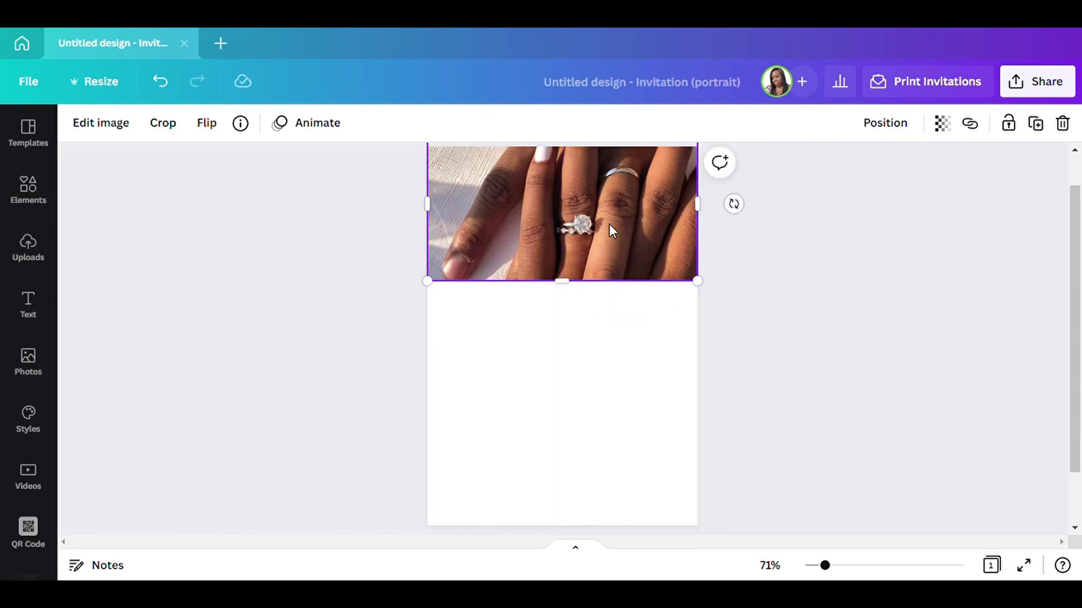
{"action": "left_click", "coordinate": [746, 233]}
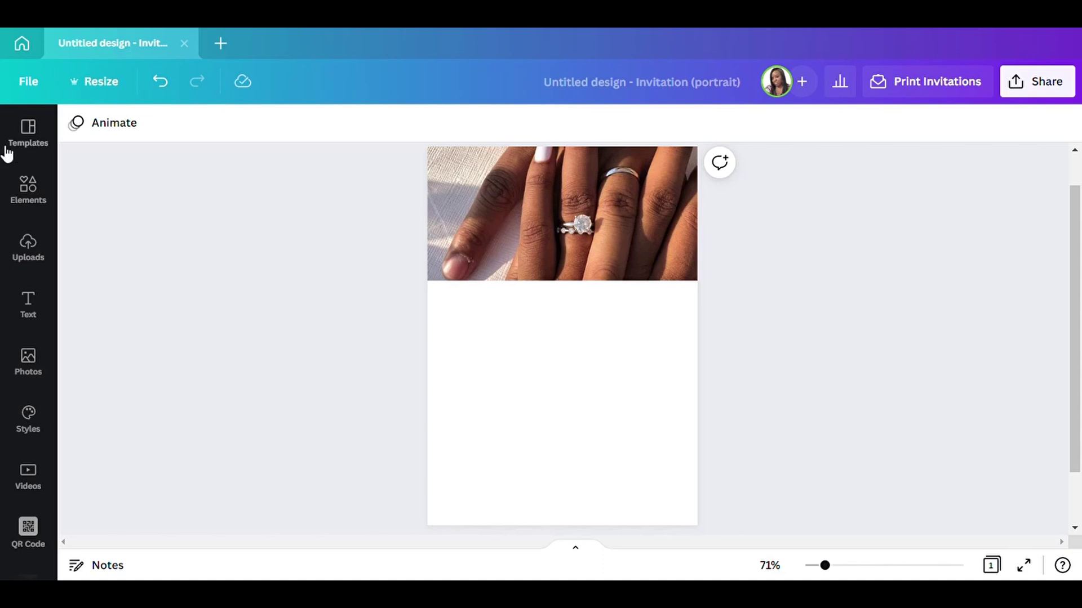
Step: Try the Photo Colors swatches on the page background, settling on dark brown
{"action": "left_click", "coordinate": [570, 420]}
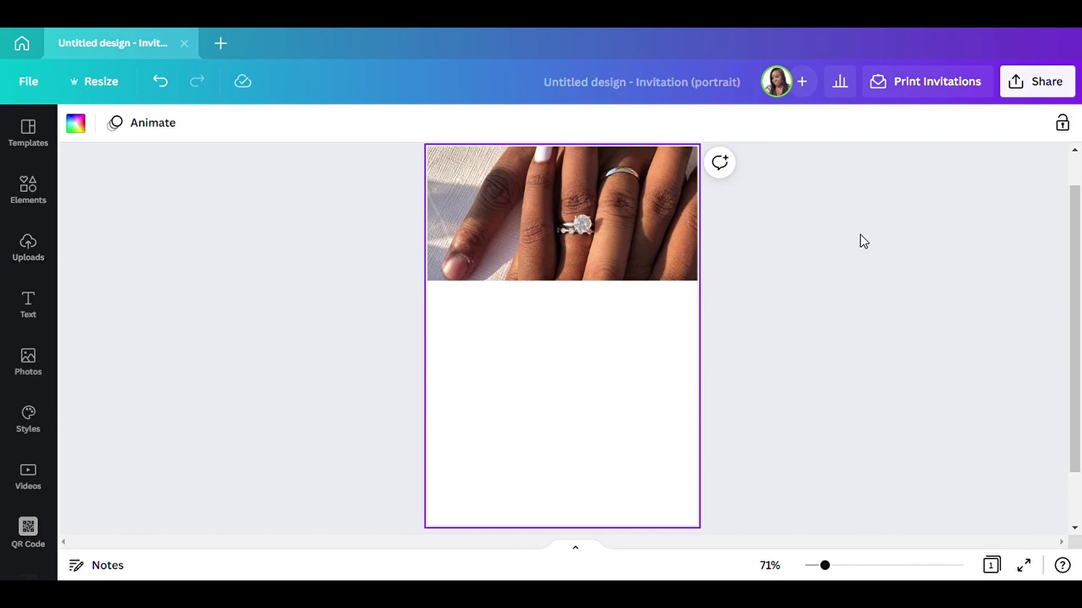
{"action": "left_click", "coordinate": [85, 131]}
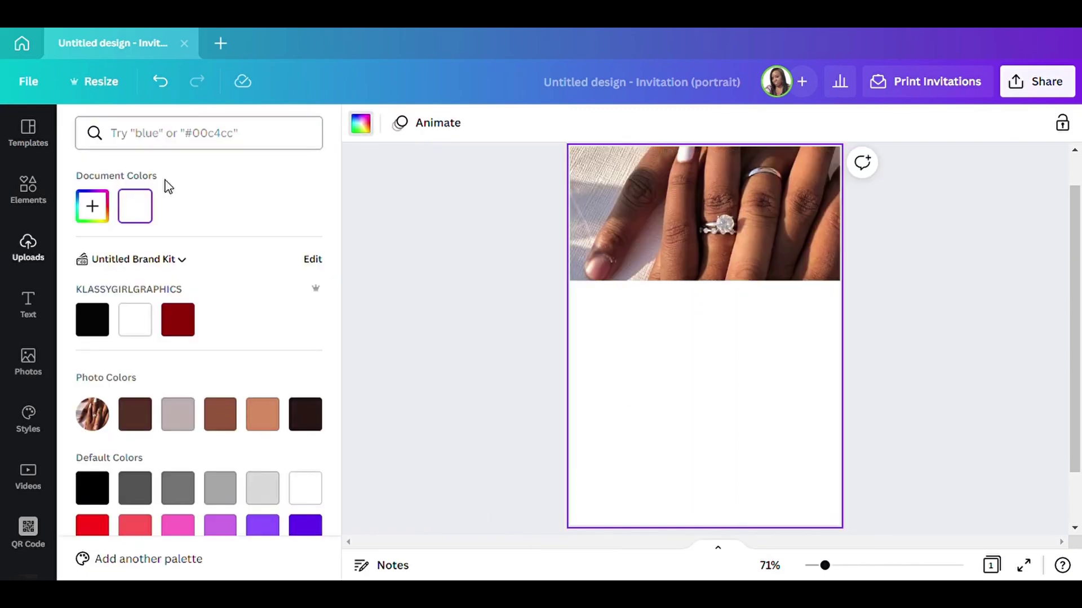
{"action": "left_click", "coordinate": [150, 420]}
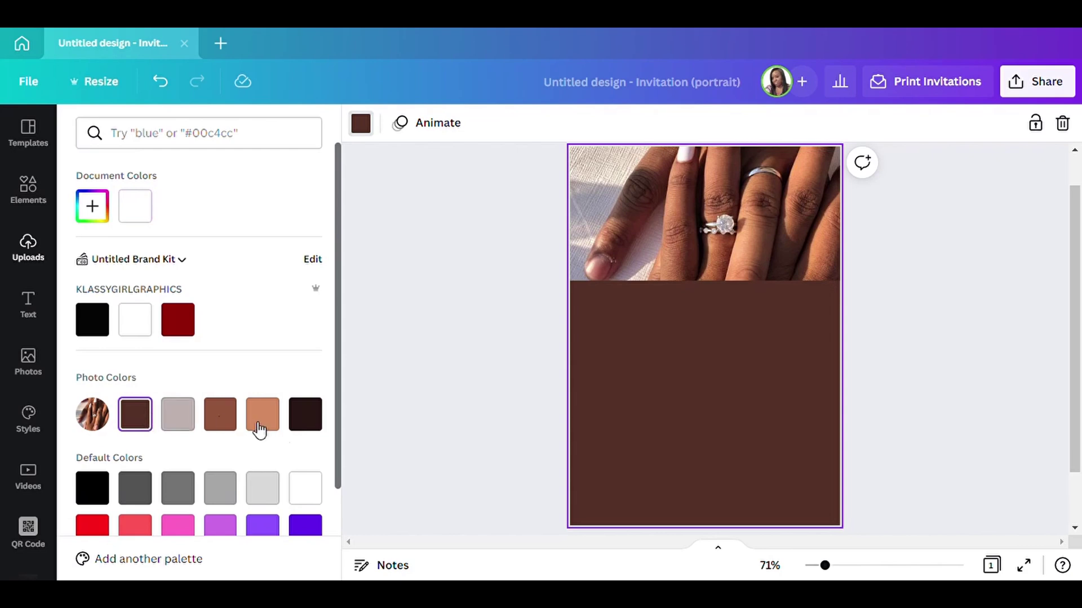
{"action": "left_click", "coordinate": [224, 420]}
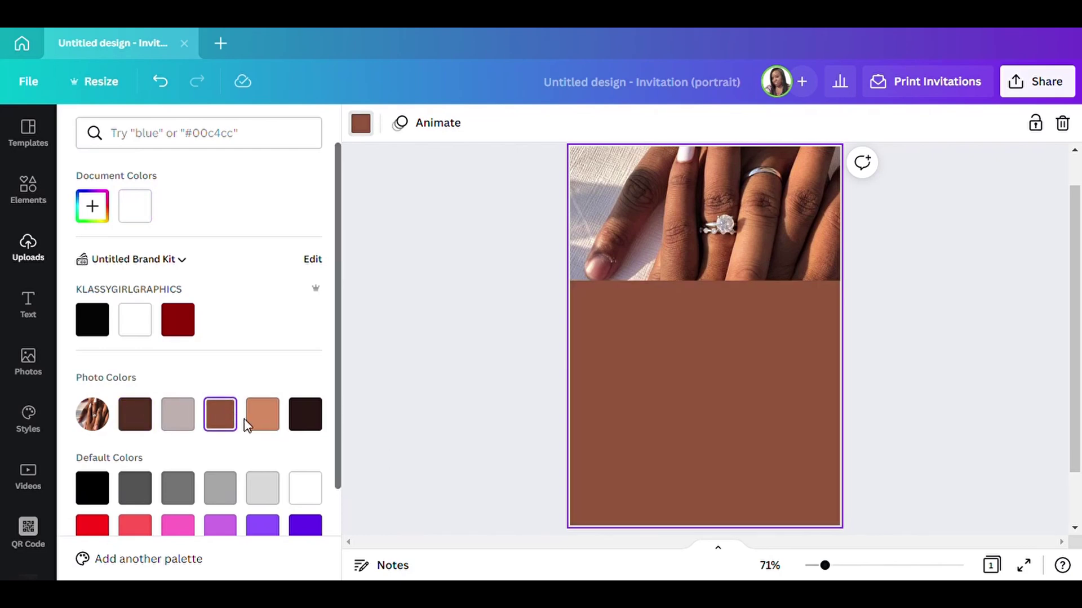
{"action": "left_click", "coordinate": [263, 416]}
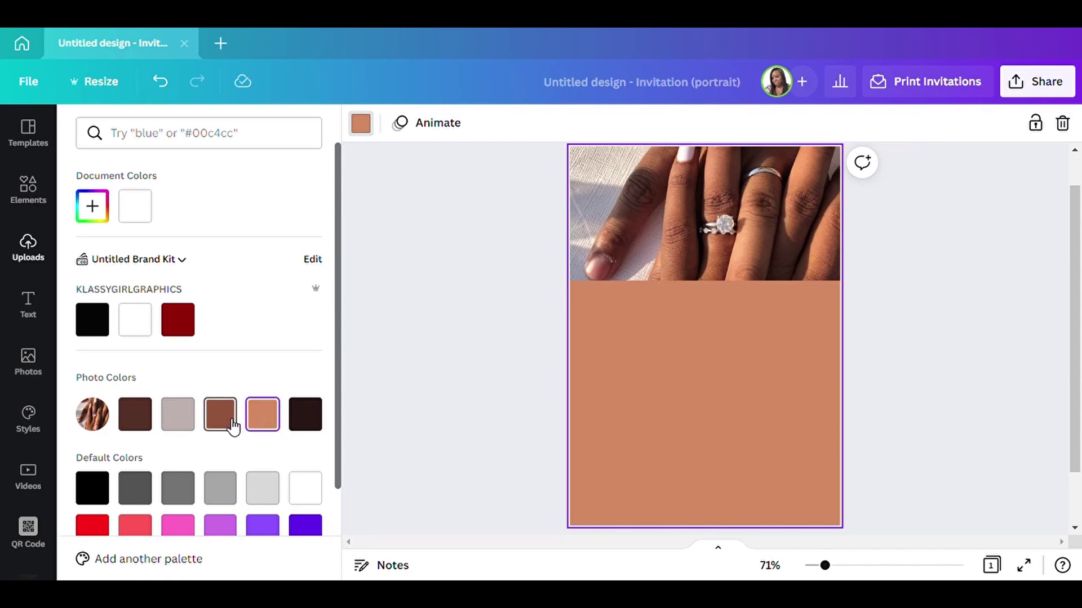
{"action": "left_click", "coordinate": [232, 425]}
{"action": "left_click", "coordinate": [135, 421]}
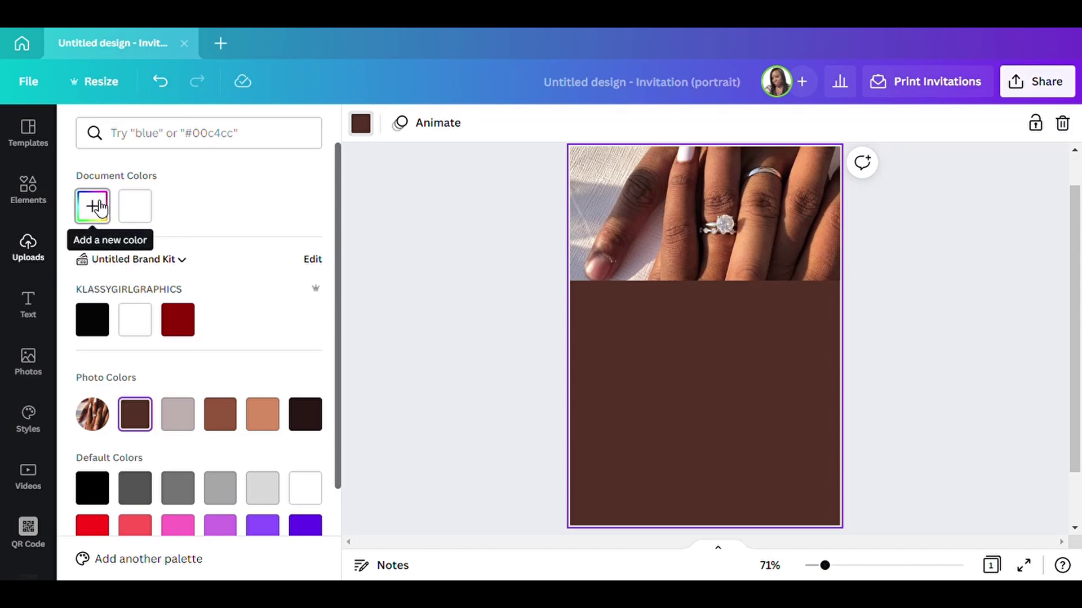
Step: Fine-tune the background with a custom deep reddish brown of about #7B432C
{"action": "left_click", "coordinate": [97, 205]}
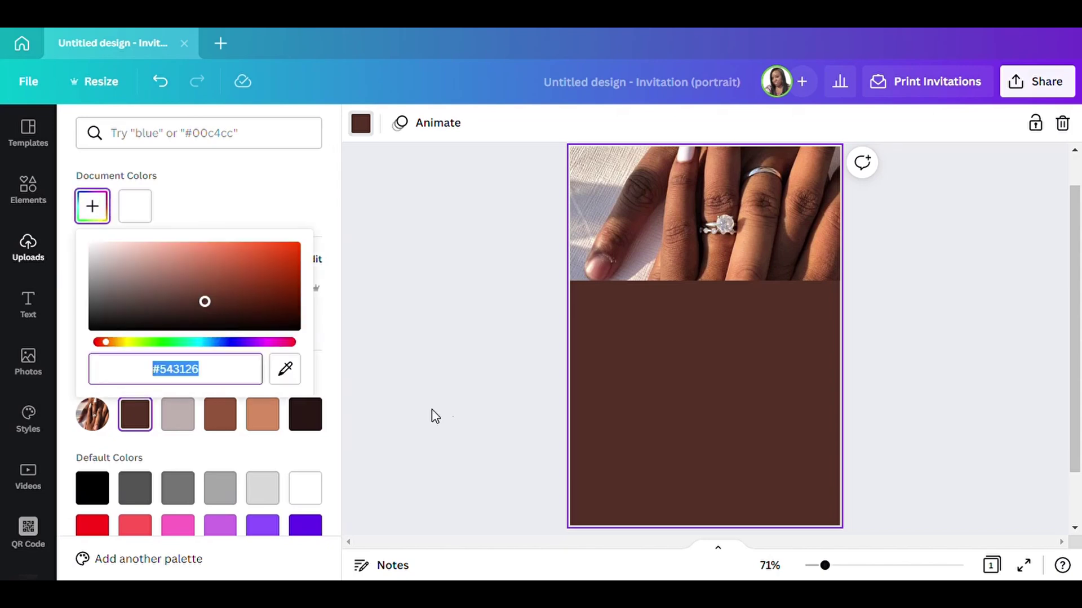
{"action": "mouse_move", "coordinate": [214, 309]}
{"action": "left_mouse_down"}
{"action": "mouse_move", "coordinate": [205, 289]}
{"action": "mouse_move", "coordinate": [208, 302]}
{"action": "left_mouse_up"}
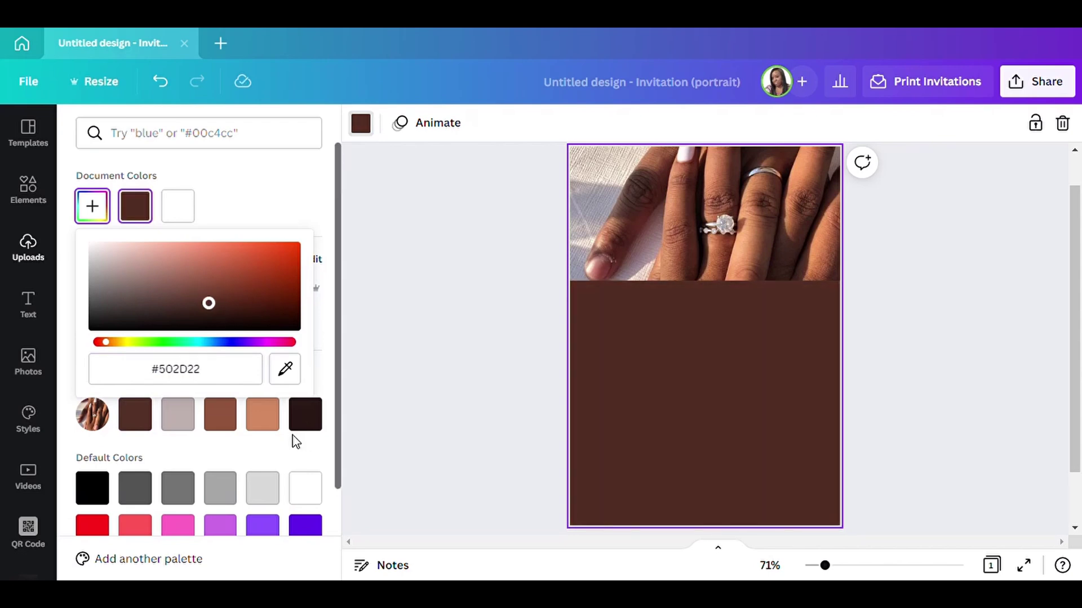
{"action": "left_click", "coordinate": [220, 416]}
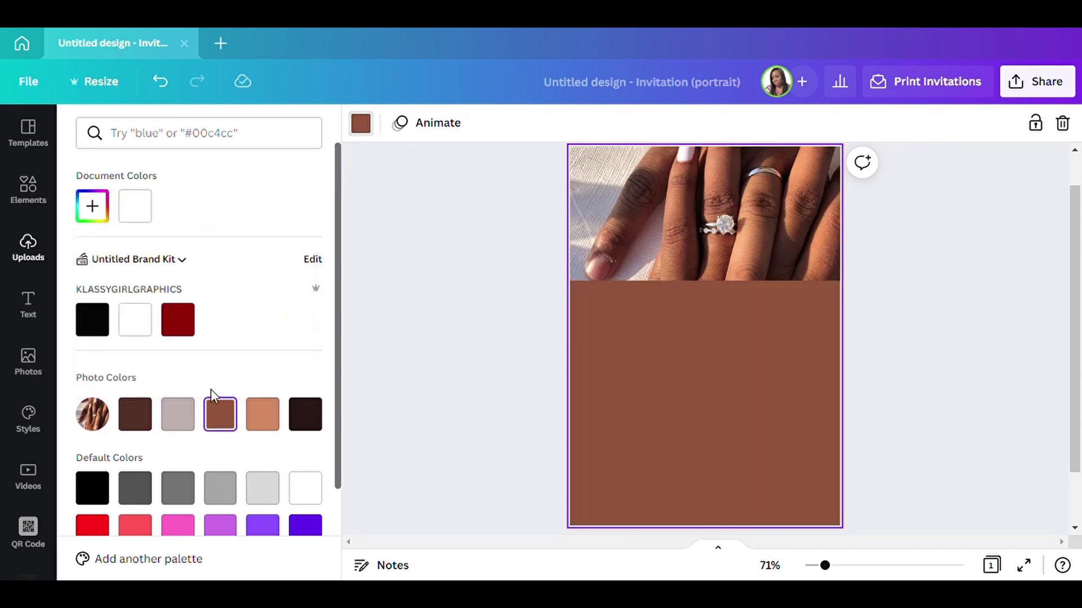
{"action": "left_click", "coordinate": [91, 205]}
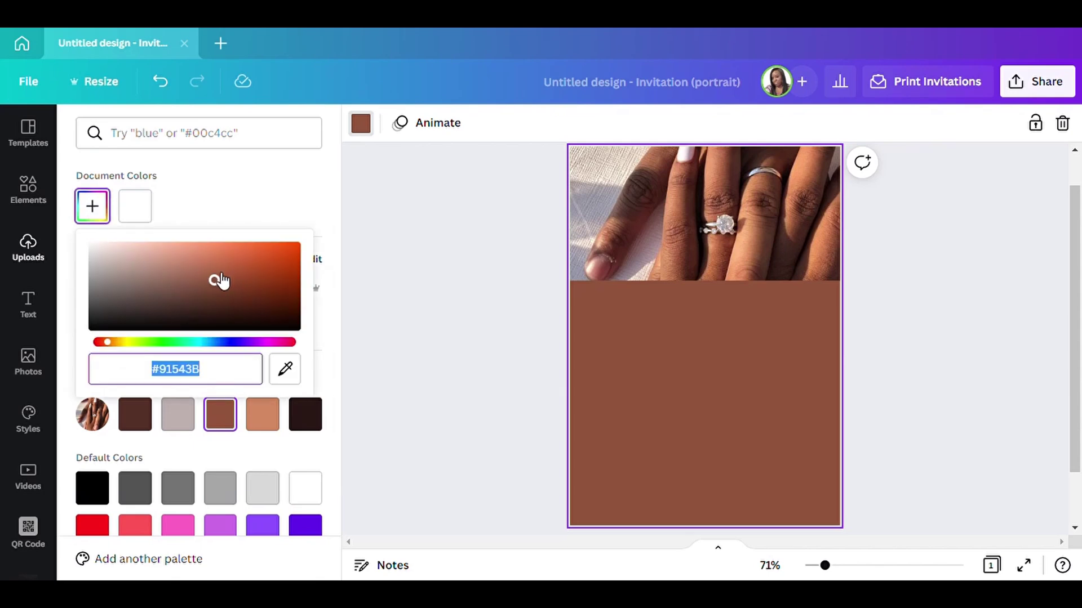
{"action": "left_click_drag", "start_coordinate": [214, 280], "coordinate": [211, 282]}
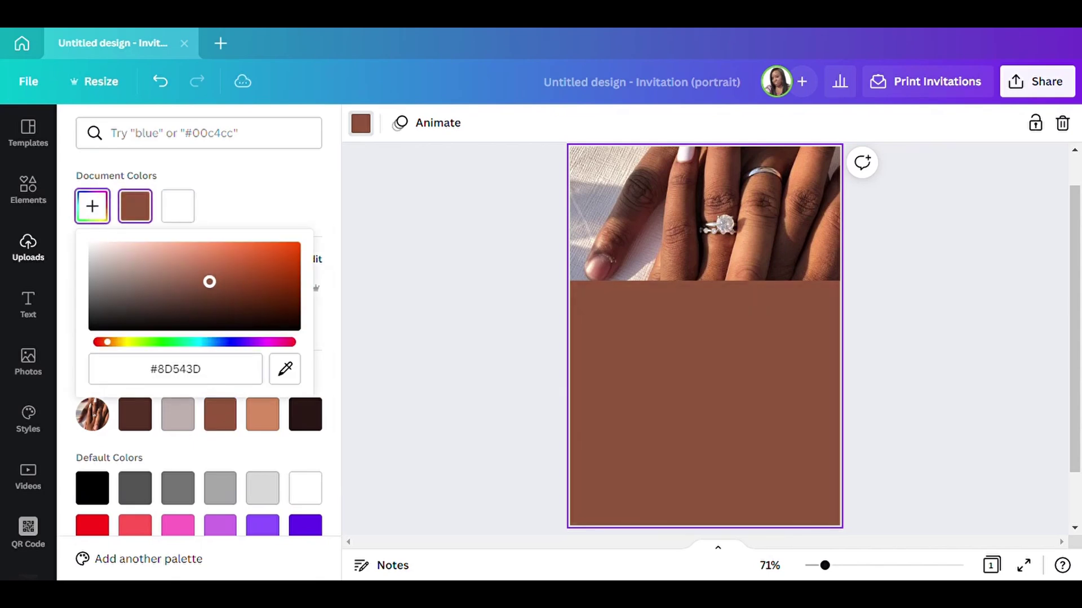
{"action": "left_click_drag", "start_coordinate": [211, 281], "coordinate": [224, 288]}
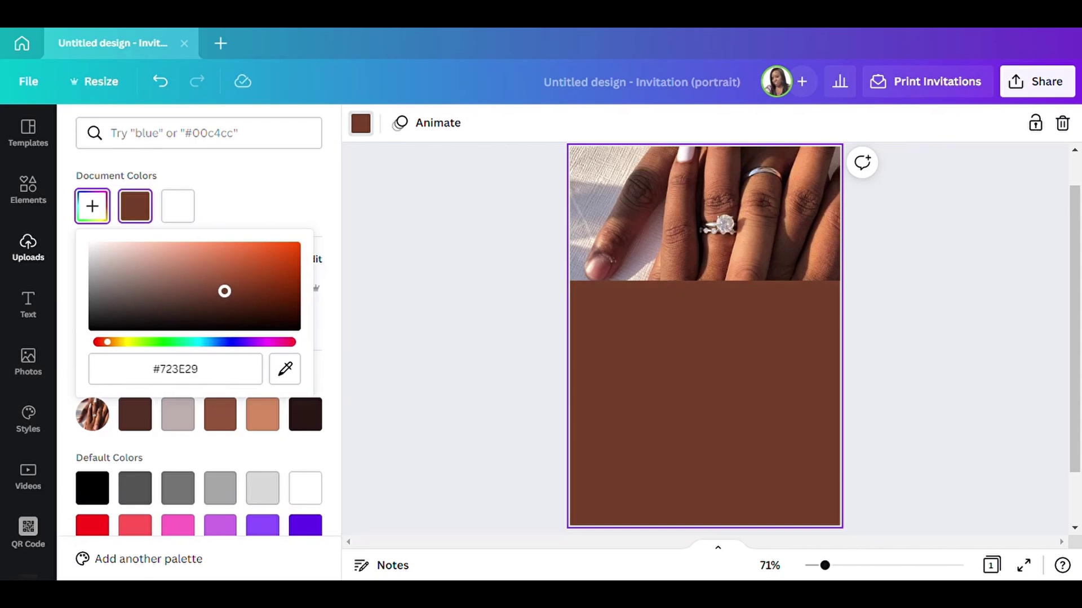
{"action": "key", "text": "Escape"}
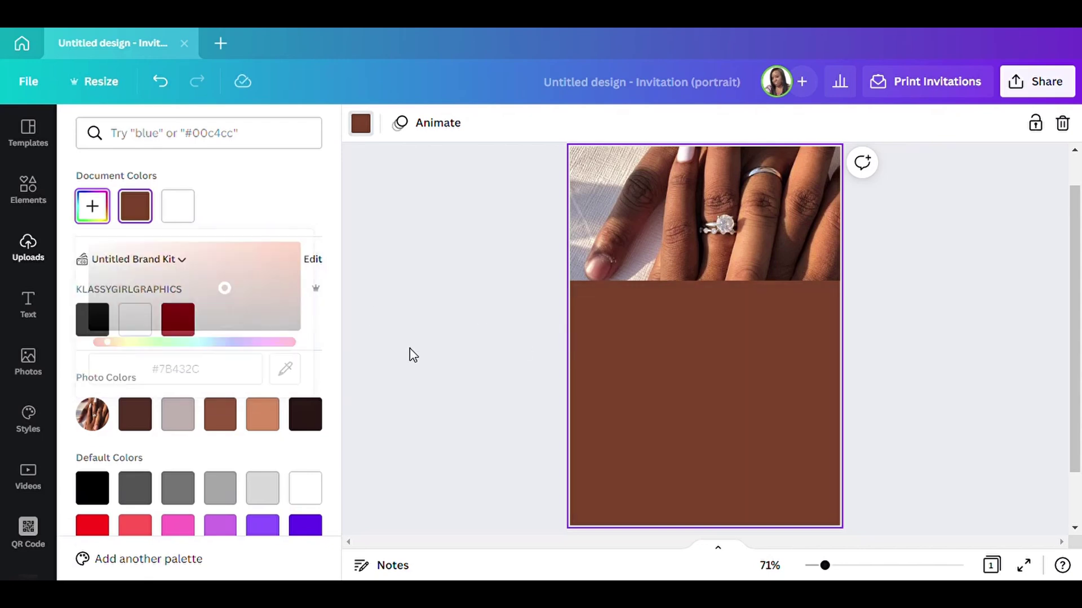
{"action": "key", "text": "Escape"}
{"action": "left_click", "coordinate": [579, 235]}
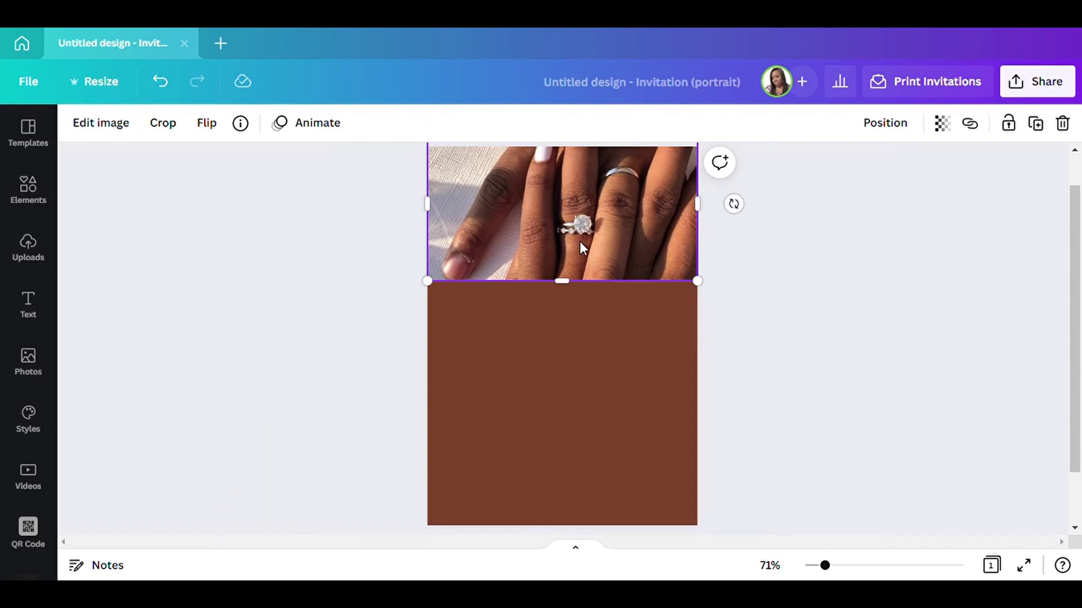
Step: Lengthen the ring photo slightly from its bottom edge and bring up the Elements library
{"action": "left_click_drag", "start_coordinate": [570, 289], "coordinate": [571, 318]}
{"action": "left_click", "coordinate": [870, 306]}
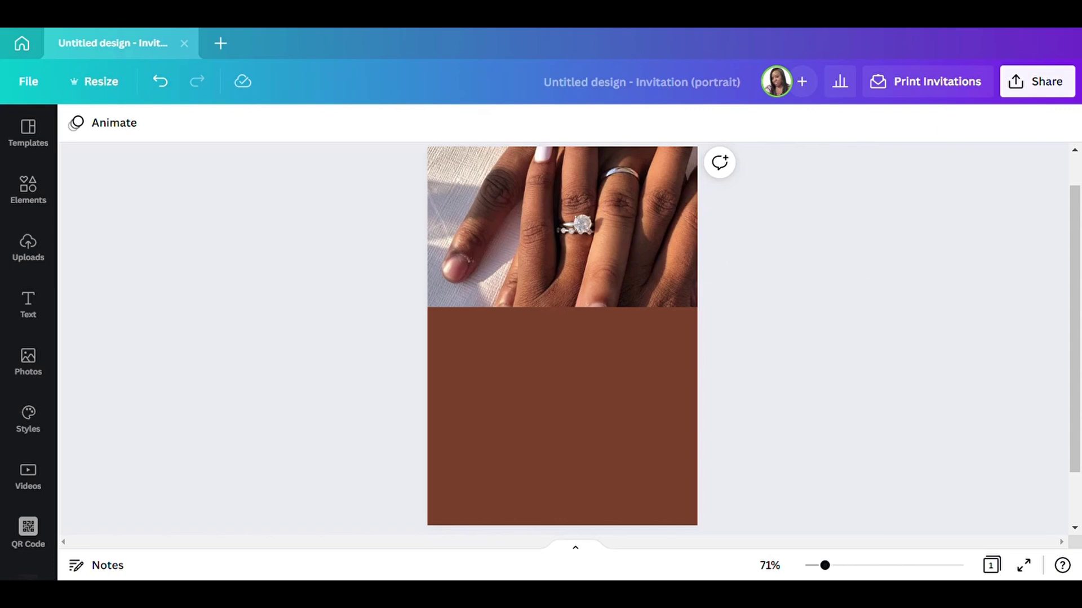
{"action": "left_click", "coordinate": [520, 264]}
{"action": "left_click", "coordinate": [341, 383]}
{"action": "left_click", "coordinate": [28, 192]}
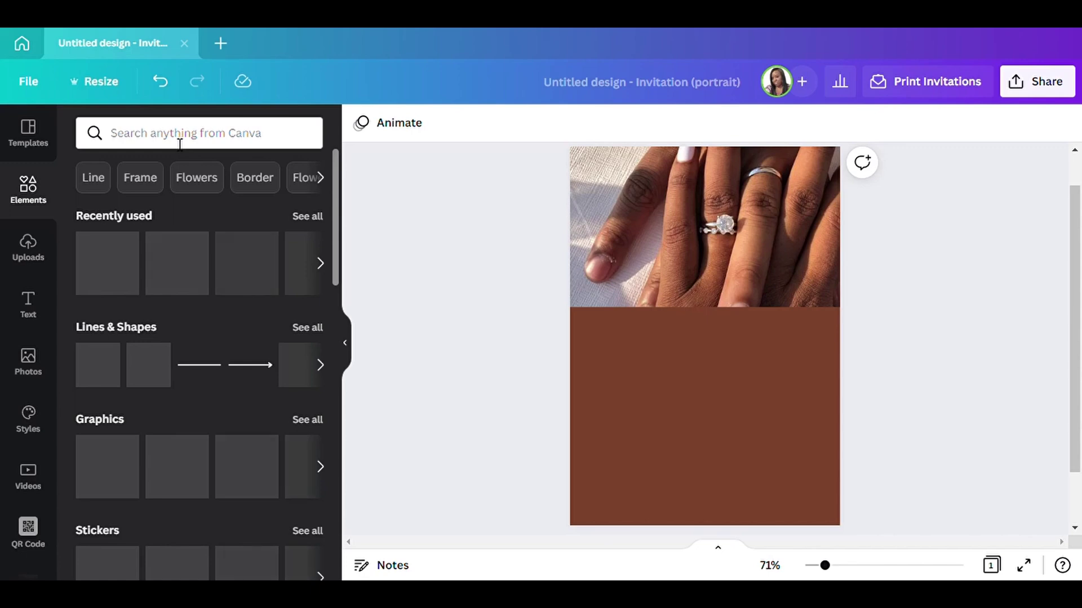
Step: Search Elements for 'Transparent gradient' and add the teal gradient graphic to the page
{"action": "left_click", "coordinate": [180, 144]}
{"action": "type", "text": "tr"}
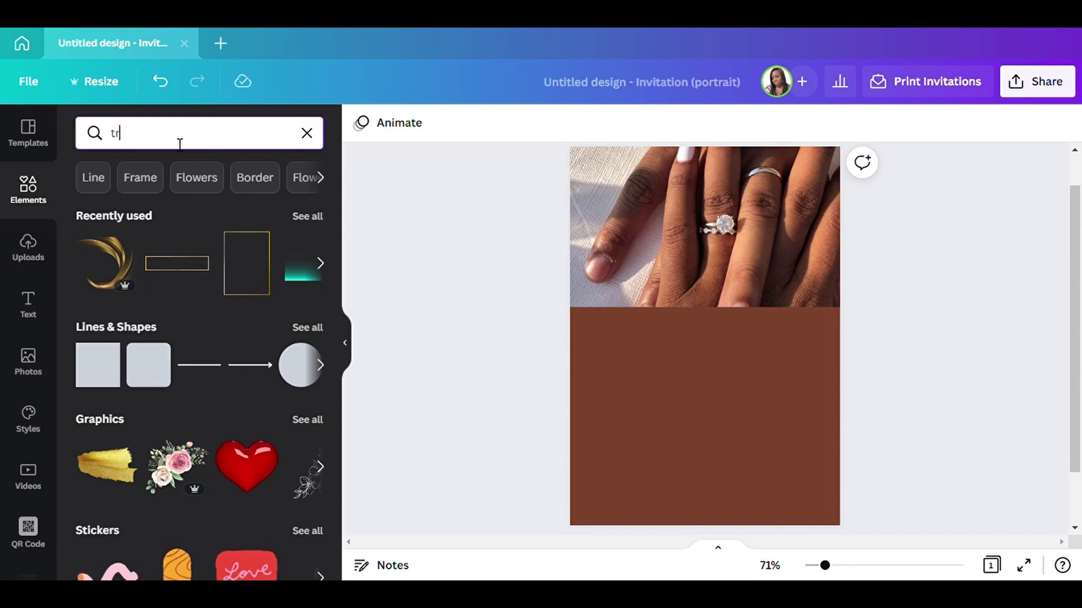
{"action": "type", "text": "an"}
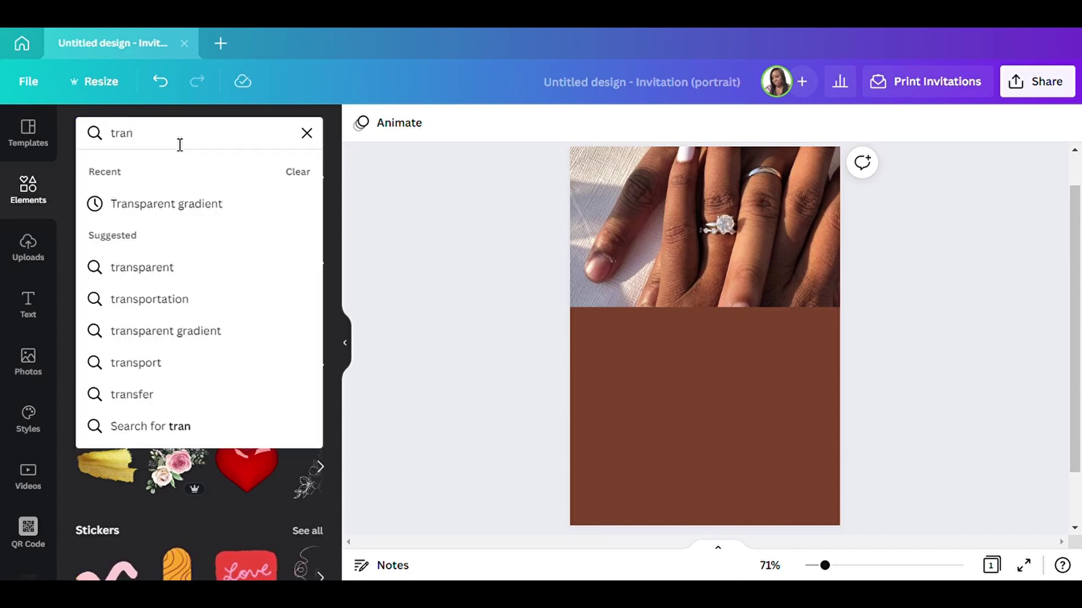
{"action": "left_click", "coordinate": [201, 209]}
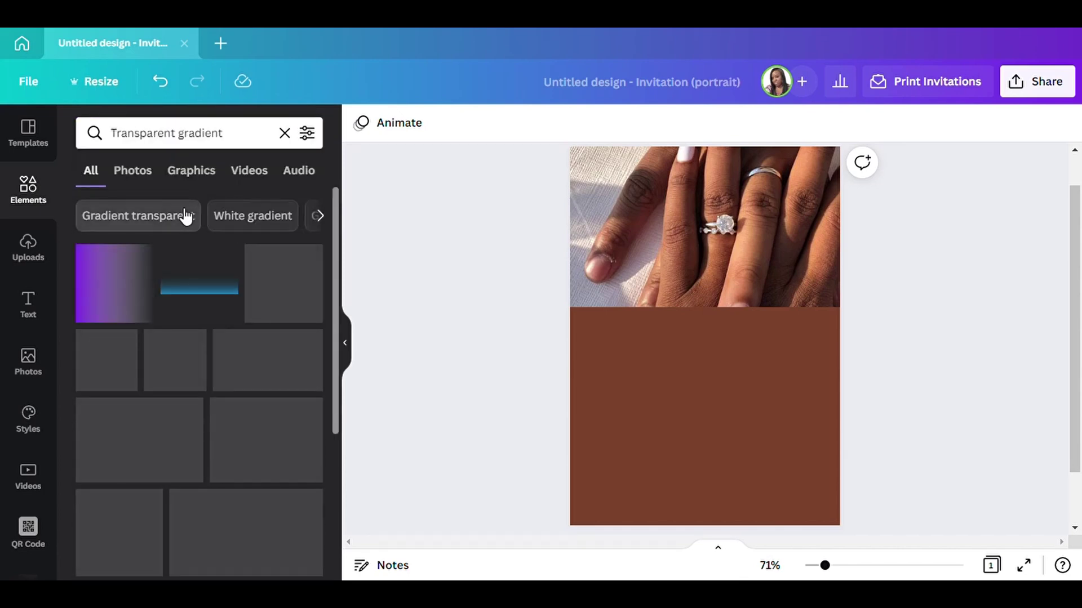
{"action": "scroll", "coordinate": [162, 369], "scroll_direction": "down", "scroll_amount": 5}
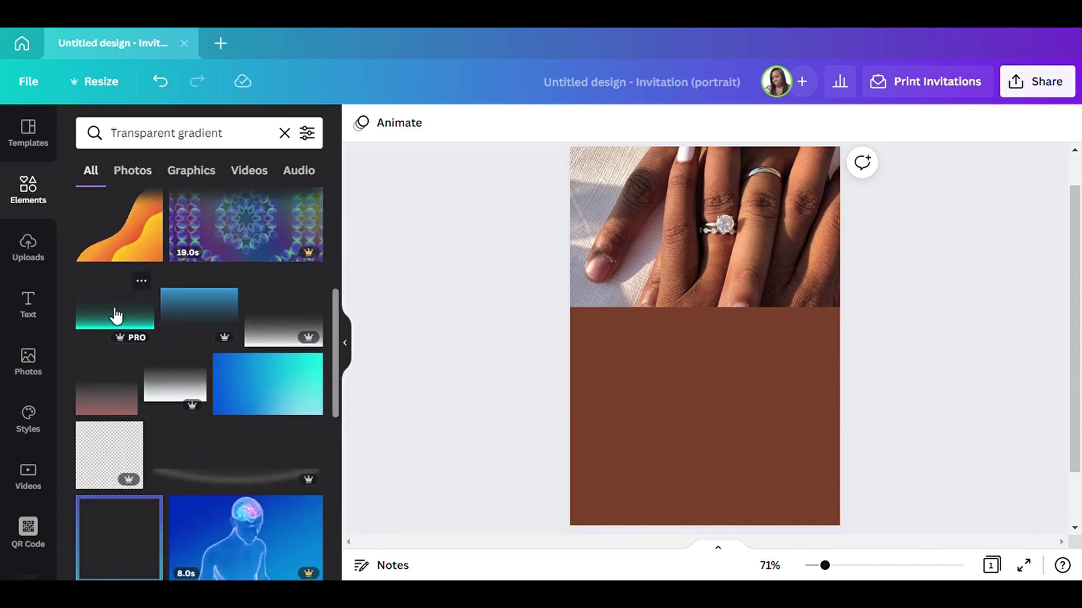
{"action": "left_click", "coordinate": [115, 316]}
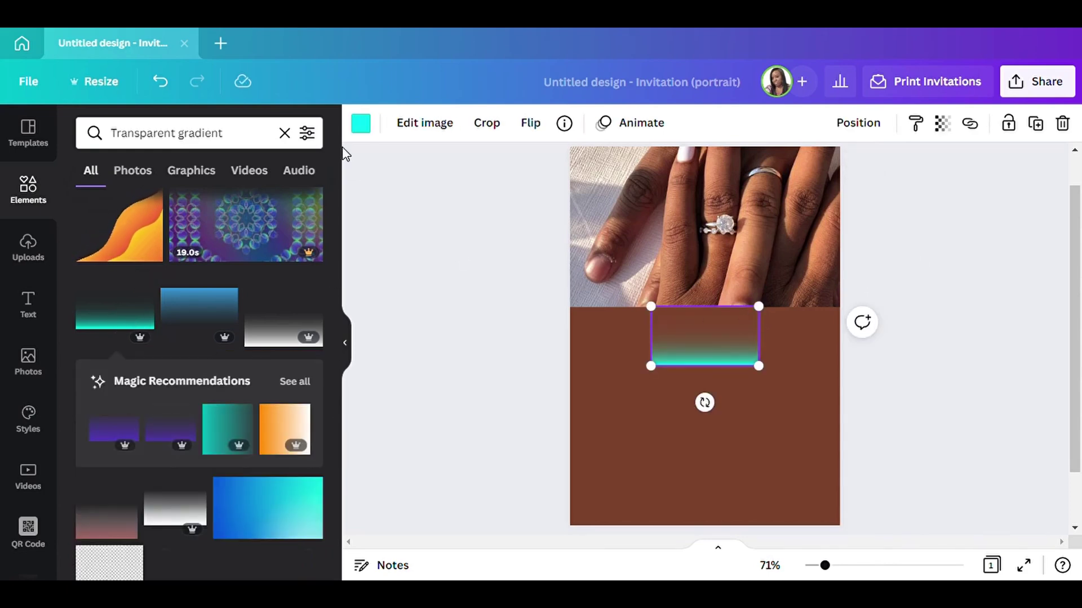
Step: Recolour the gradient to the background brown and stretch it full-width over the photo's lower edge
{"action": "left_click", "coordinate": [361, 124]}
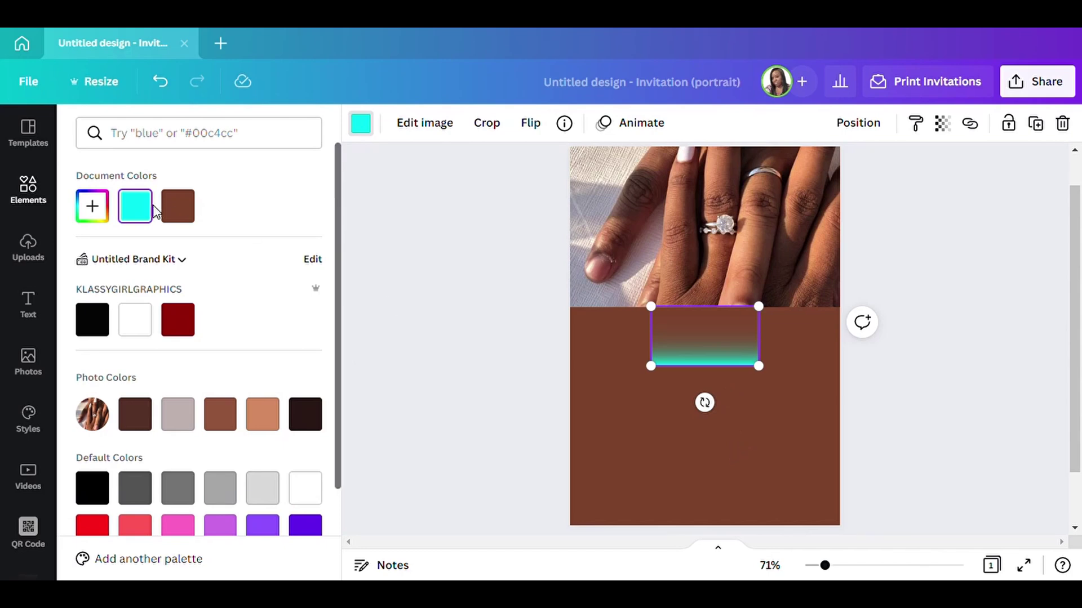
{"action": "left_click", "coordinate": [180, 216]}
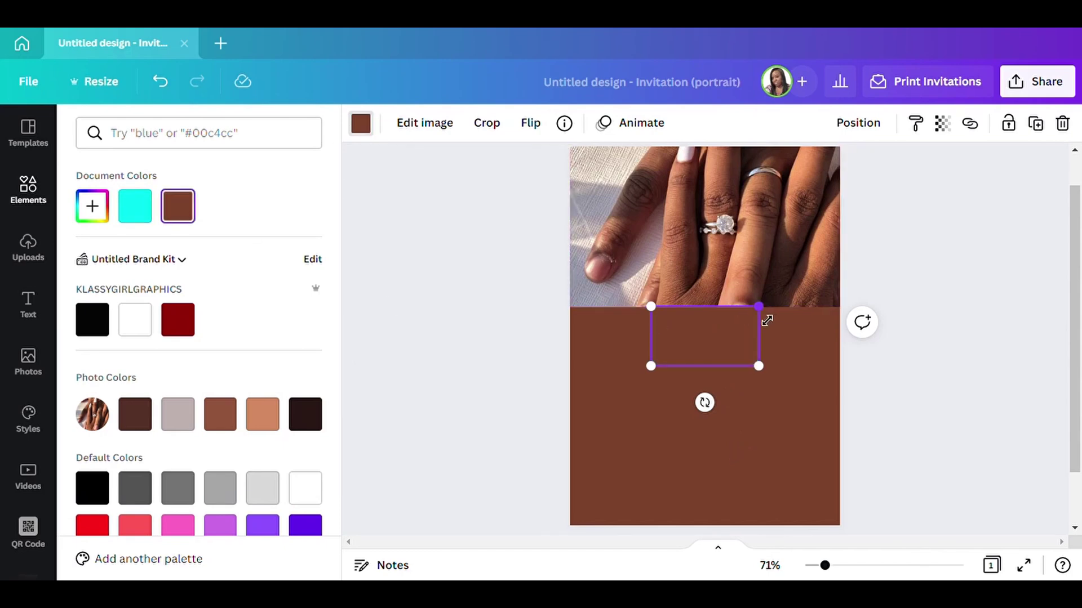
{"action": "left_click_drag", "start_coordinate": [758, 306], "coordinate": [842, 265]}
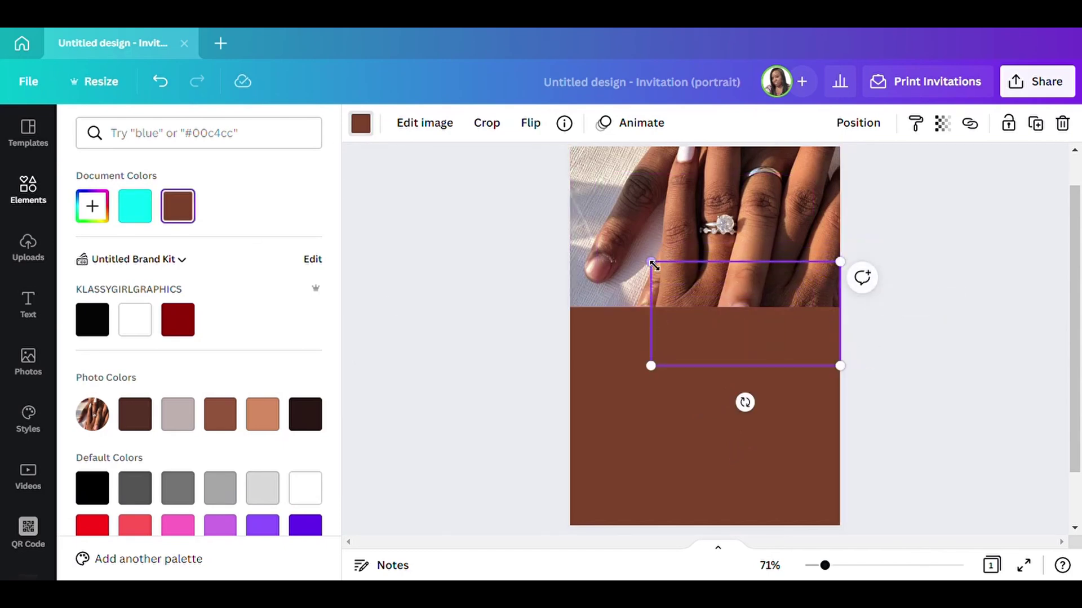
{"action": "left_click_drag", "start_coordinate": [651, 261], "coordinate": [556, 265]}
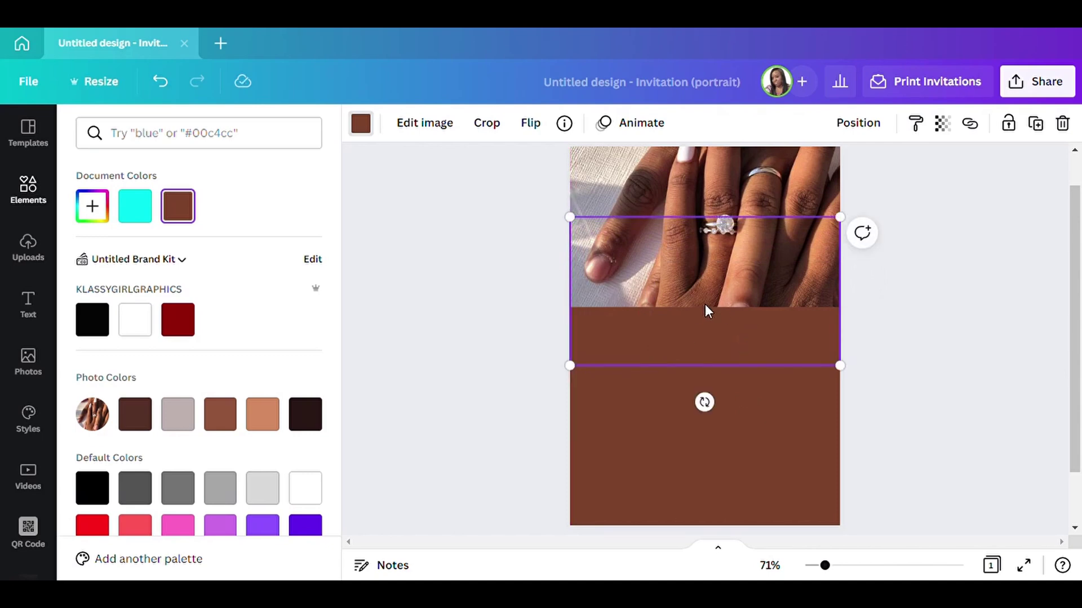
{"action": "left_click_drag", "start_coordinate": [755, 333], "coordinate": [797, 273]}
Step: Duplicate the brown gradient and align the copy over the original to deepen the fade
{"action": "left_click", "coordinate": [1041, 129]}
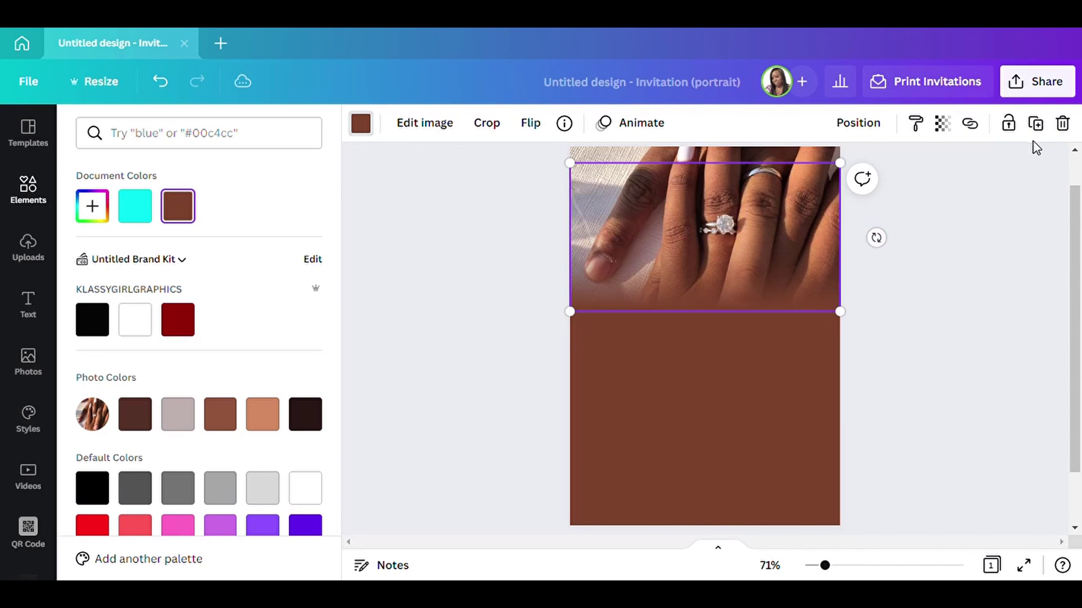
{"action": "key", "text": "Escape"}
{"action": "left_click", "coordinate": [845, 350]}
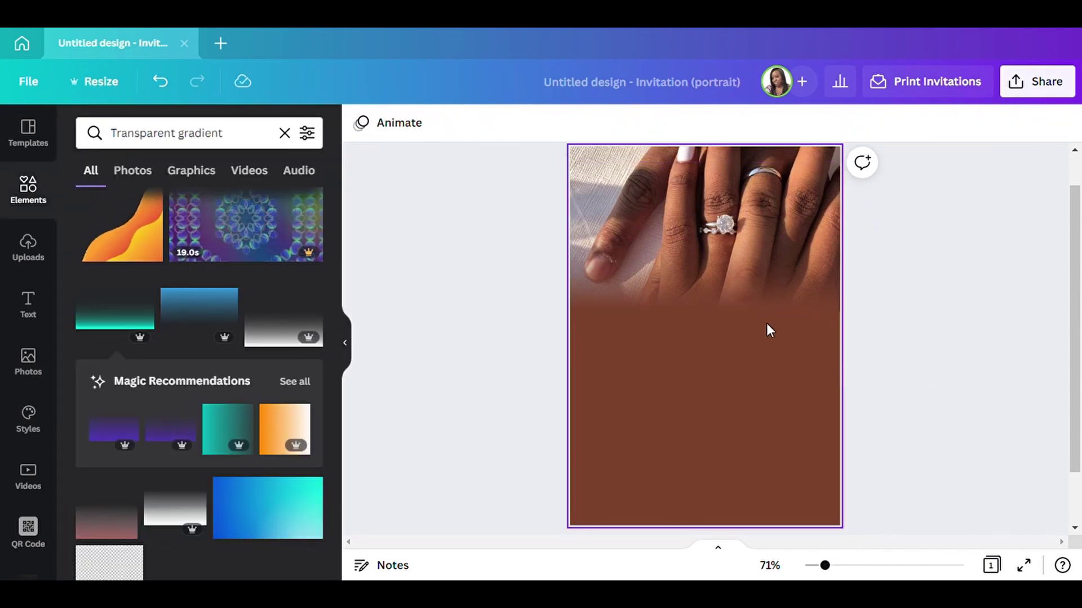
{"action": "left_click", "coordinate": [783, 301]}
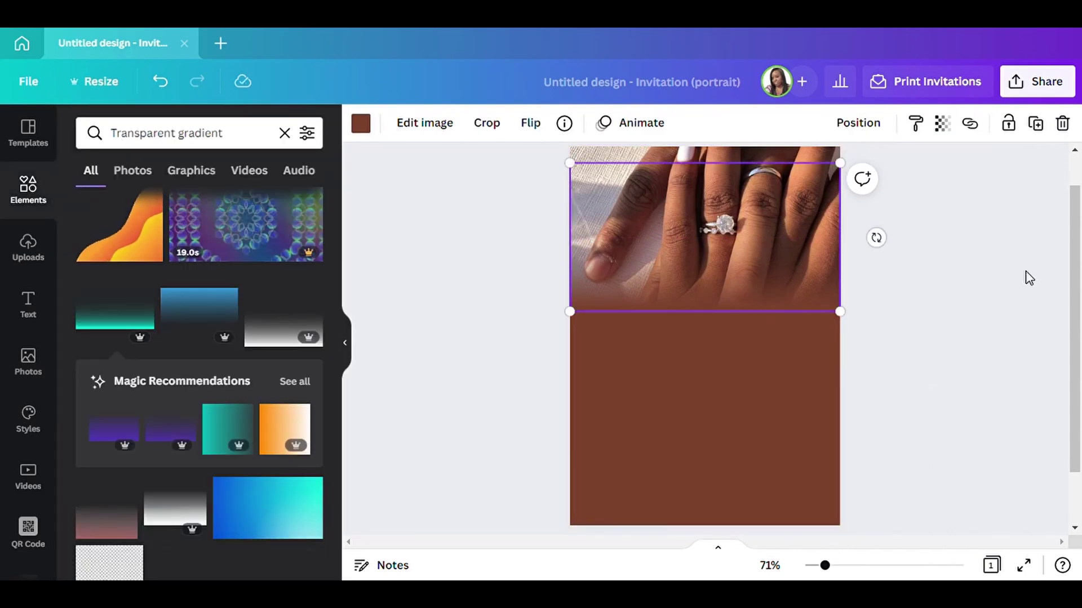
{"action": "left_click", "coordinate": [1041, 125]}
{"action": "left_click_drag", "start_coordinate": [761, 278], "coordinate": [764, 275]}
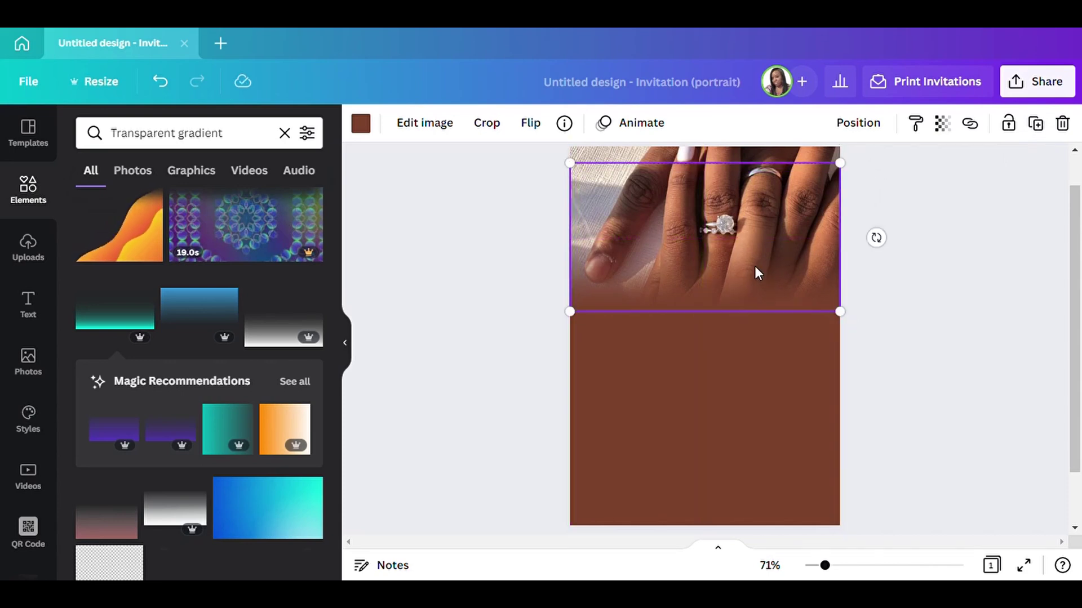
{"action": "left_click", "coordinate": [933, 396]}
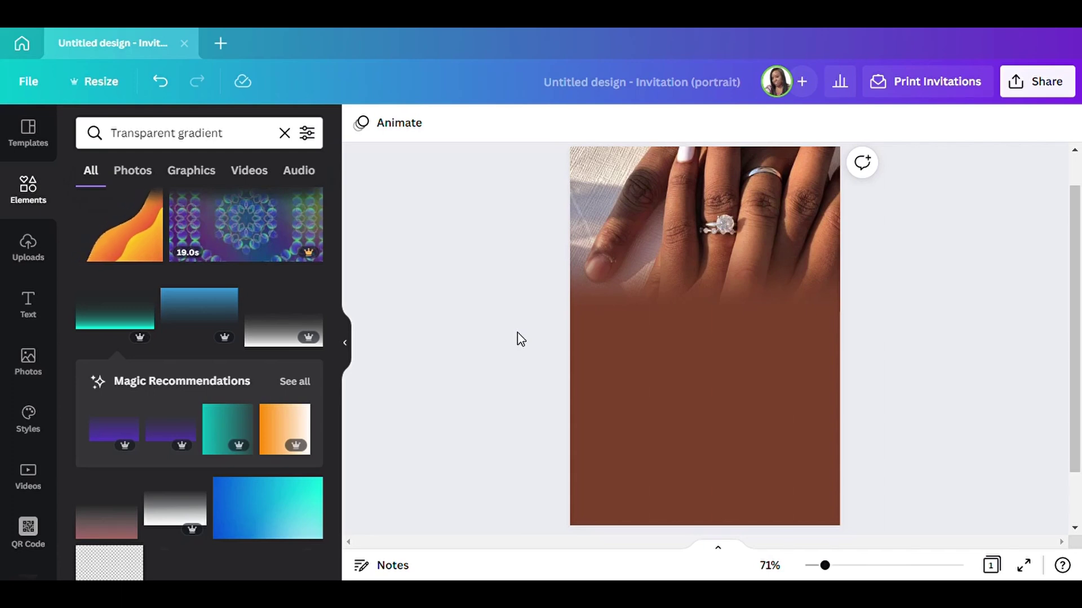
{"action": "left_click", "coordinate": [38, 208]}
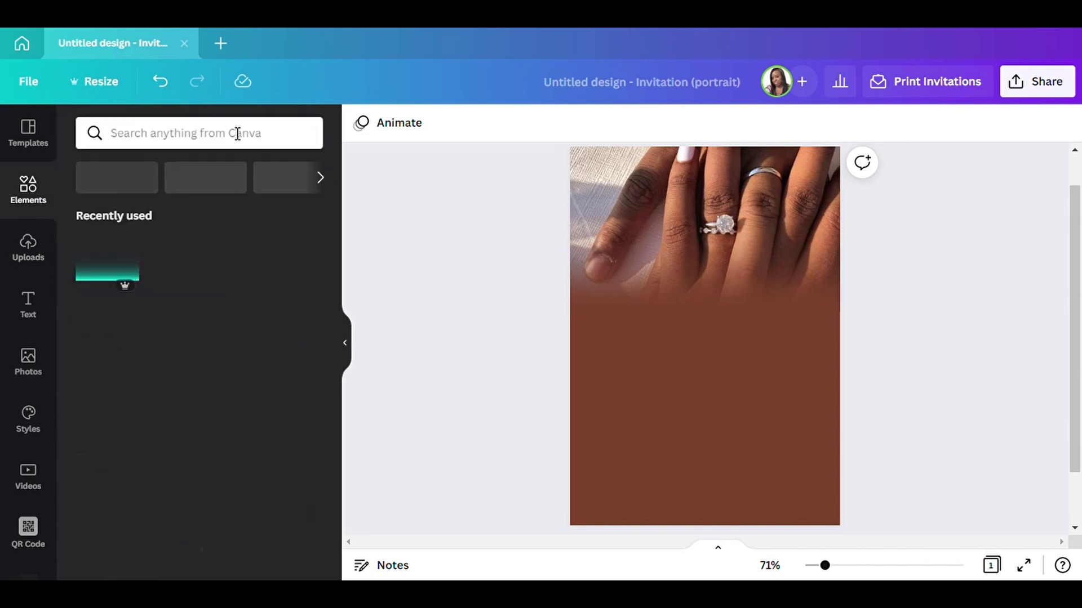
Step: Search Elements for 'flower border' and add the pink blossom frame to the invitation
{"action": "left_click", "coordinate": [271, 144]}
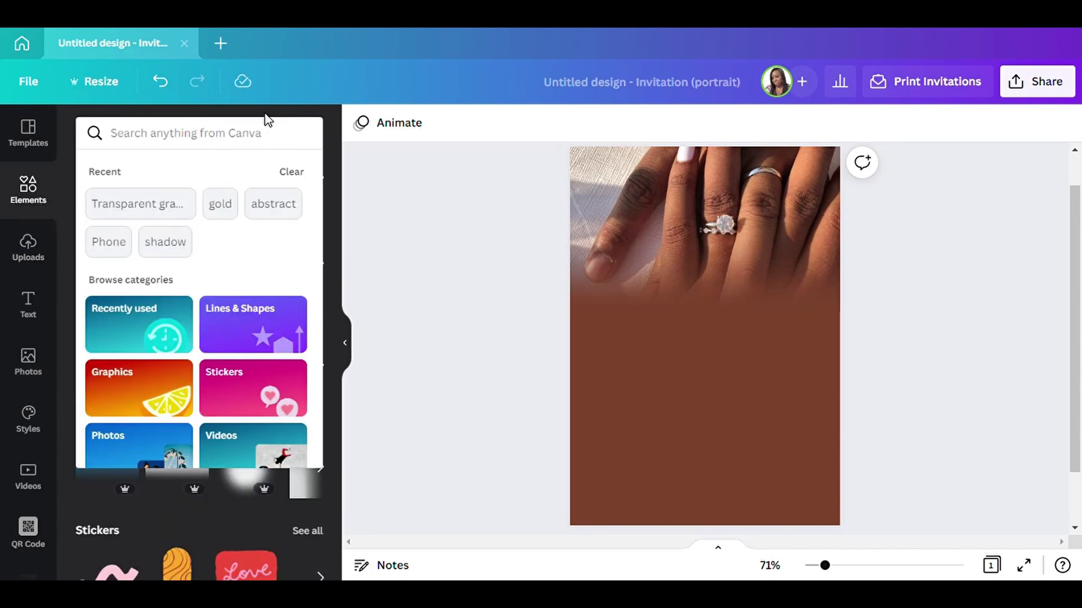
{"action": "type", "text": "flower"}
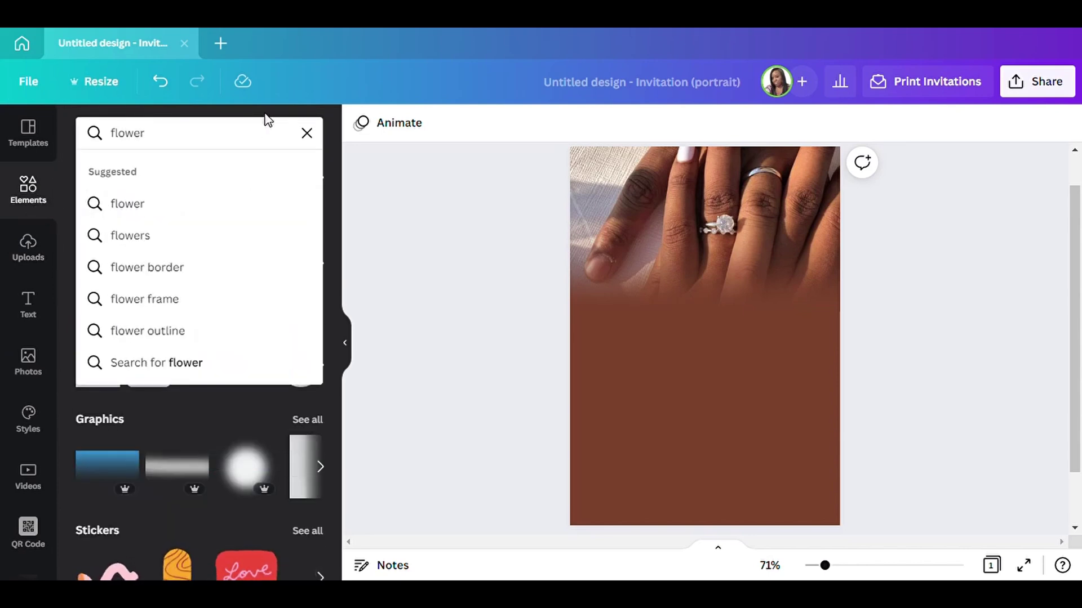
{"action": "left_click", "coordinate": [155, 268]}
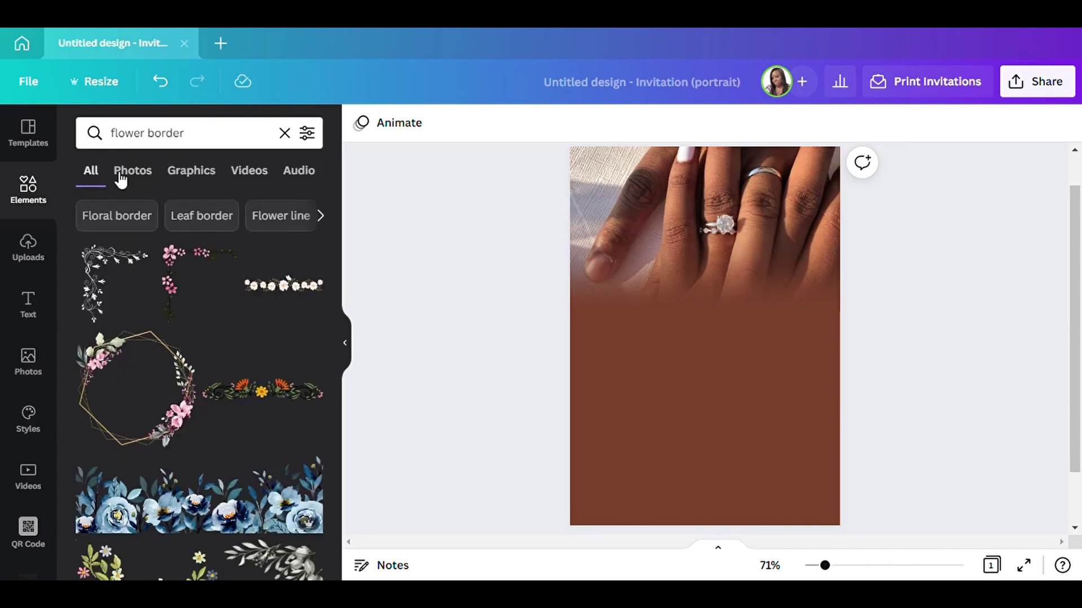
{"action": "scroll", "coordinate": [251, 353], "scroll_direction": "down", "scroll_amount": 5}
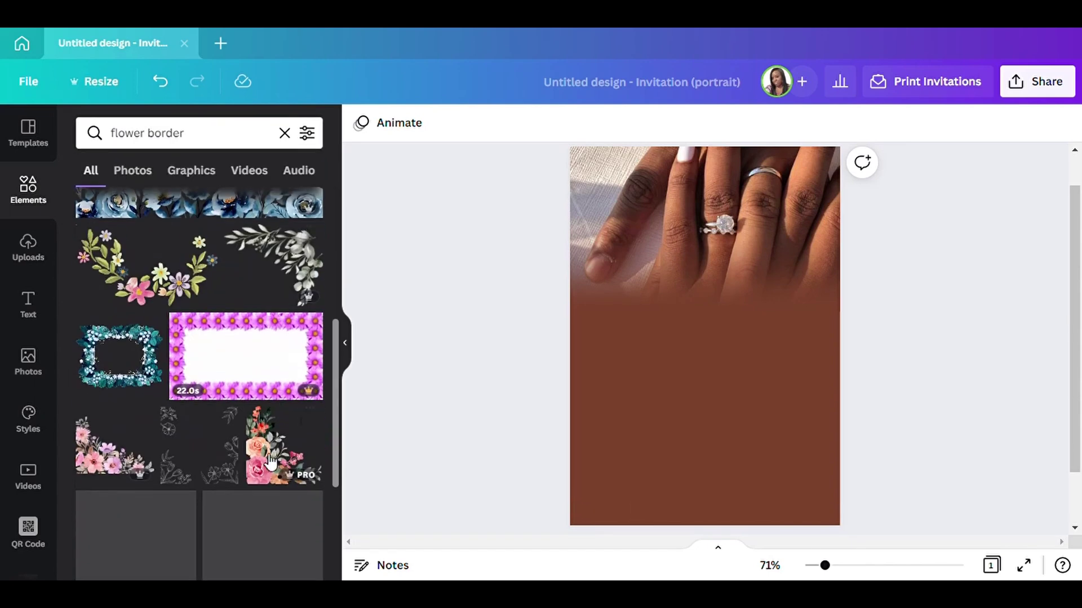
{"action": "scroll", "coordinate": [271, 462], "scroll_direction": "down", "scroll_amount": 3}
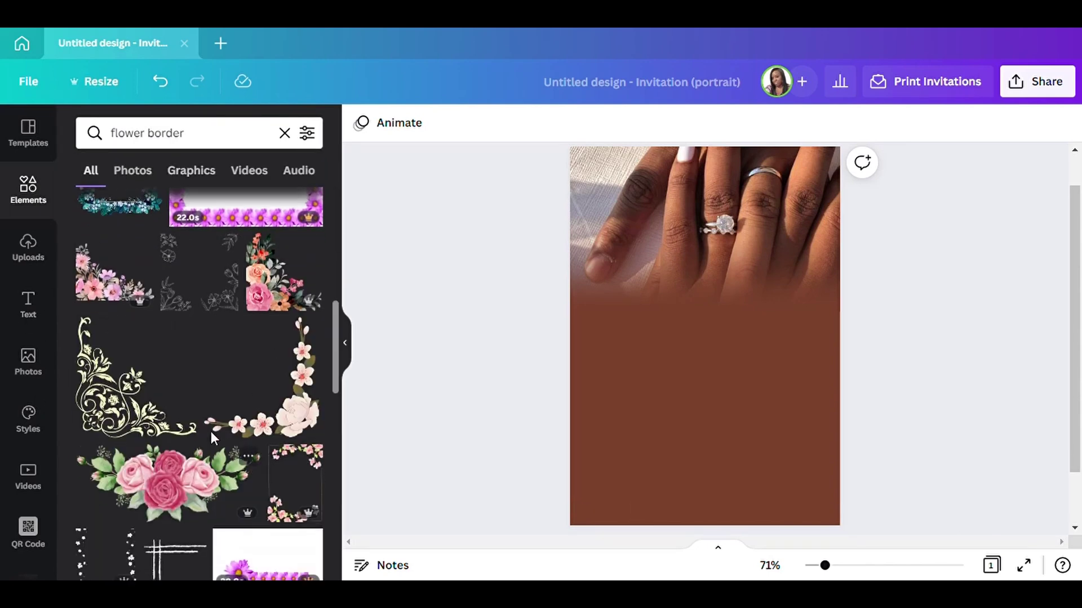
{"action": "scroll", "coordinate": [213, 439], "scroll_direction": "down", "scroll_amount": 3}
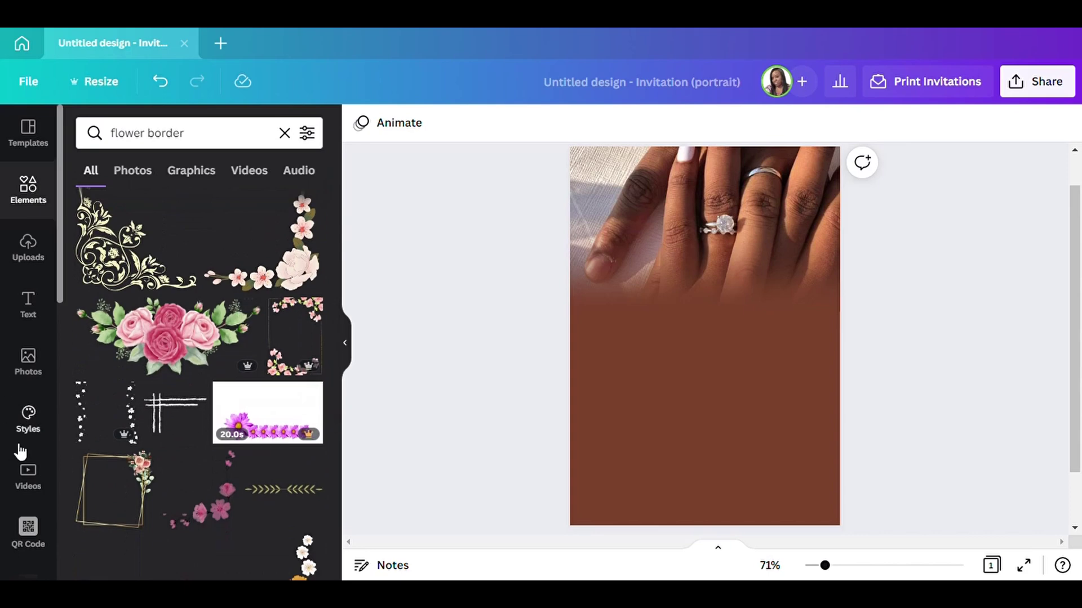
{"action": "left_click", "coordinate": [300, 350]}
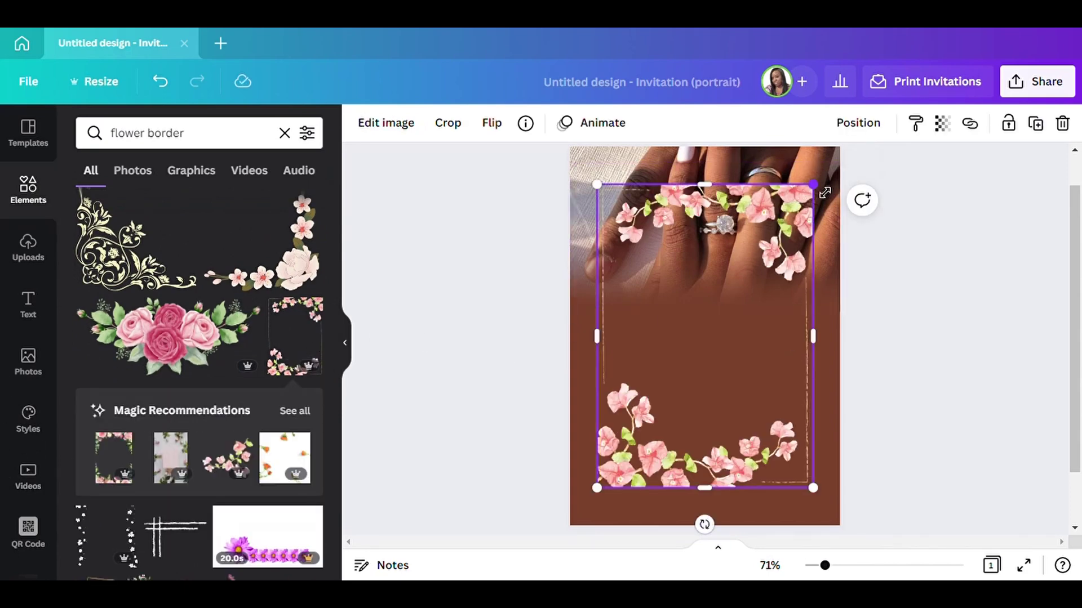
{"action": "left_click_drag", "start_coordinate": [811, 185], "coordinate": [854, 157]}
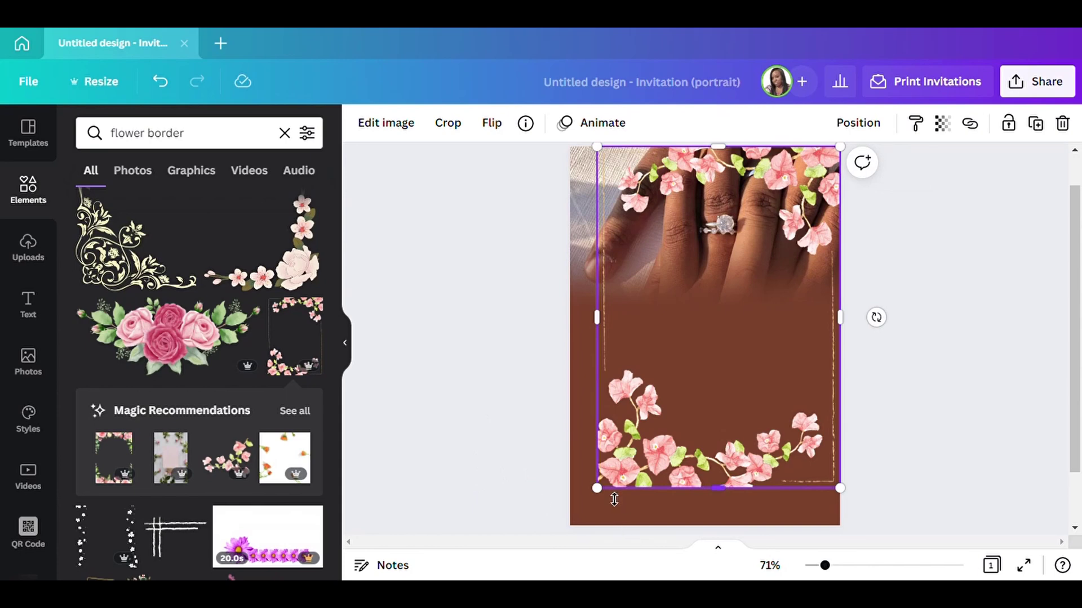
{"action": "left_click_drag", "start_coordinate": [610, 504], "coordinate": [576, 549]}
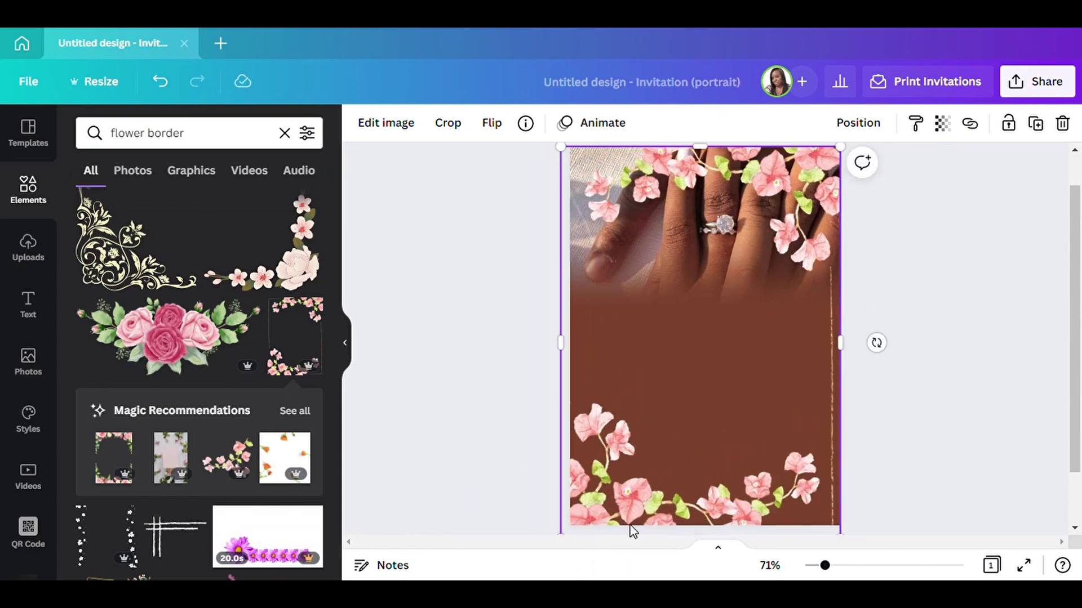
{"action": "key", "text": "Delete"}
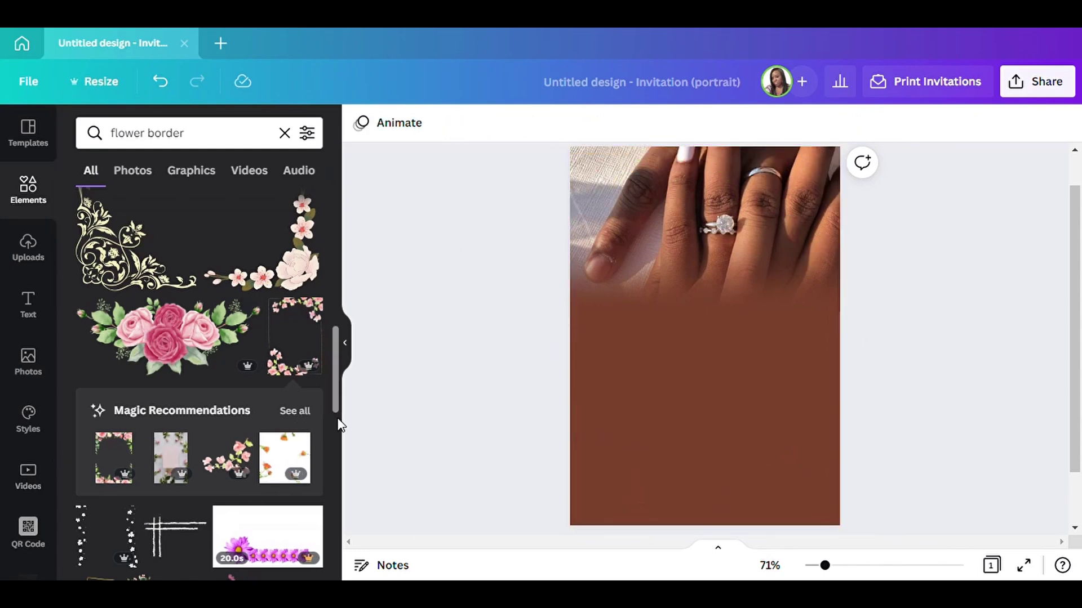
{"action": "left_click", "coordinate": [295, 410]}
{"action": "scroll", "coordinate": [250, 417], "scroll_direction": "down", "scroll_amount": 5}
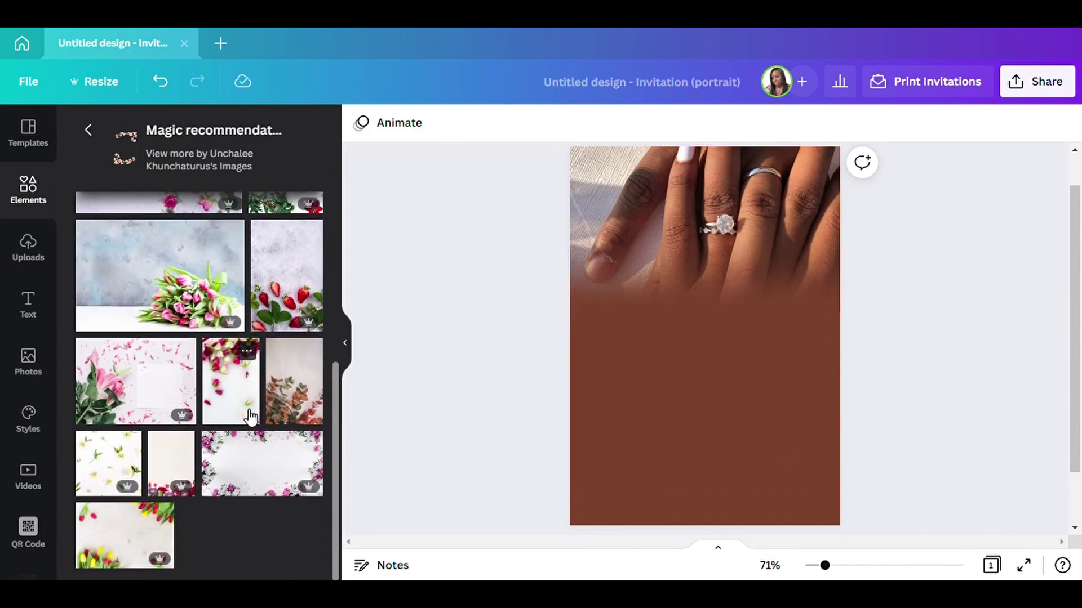
{"action": "left_click", "coordinate": [89, 130]}
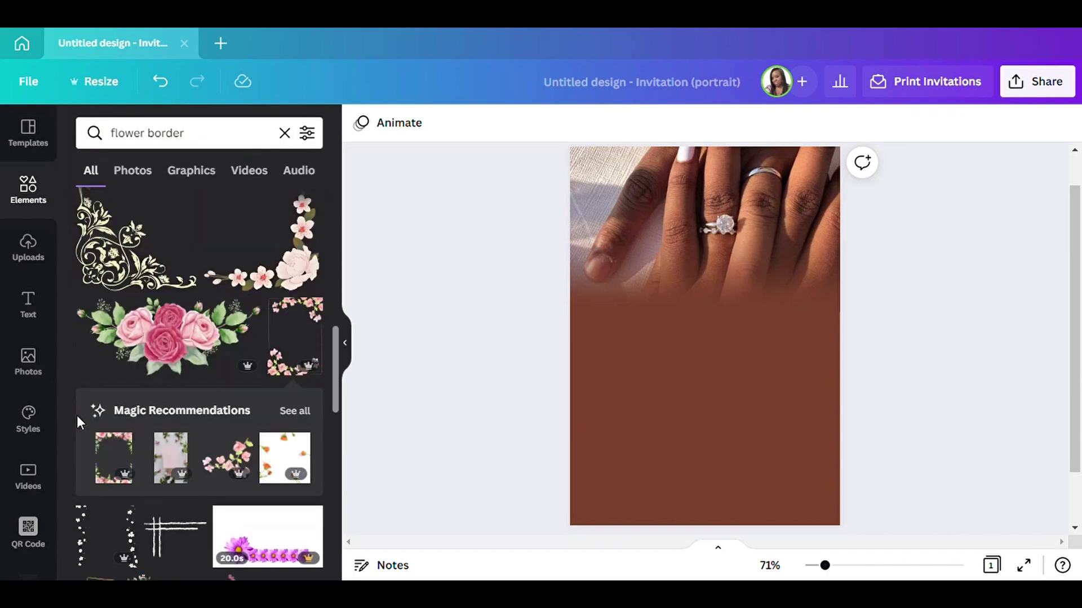
{"action": "scroll", "coordinate": [237, 398], "scroll_direction": "down", "scroll_amount": 5}
{"action": "scroll", "coordinate": [181, 381], "scroll_direction": "down", "scroll_amount": 5}
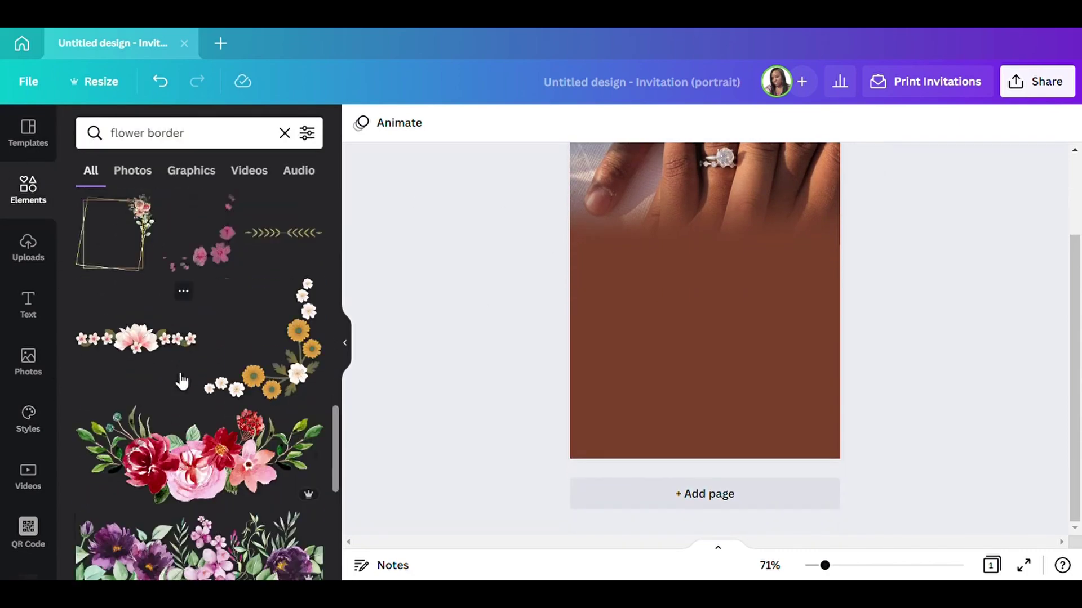
{"action": "scroll", "coordinate": [181, 381], "scroll_direction": "down", "scroll_amount": 5}
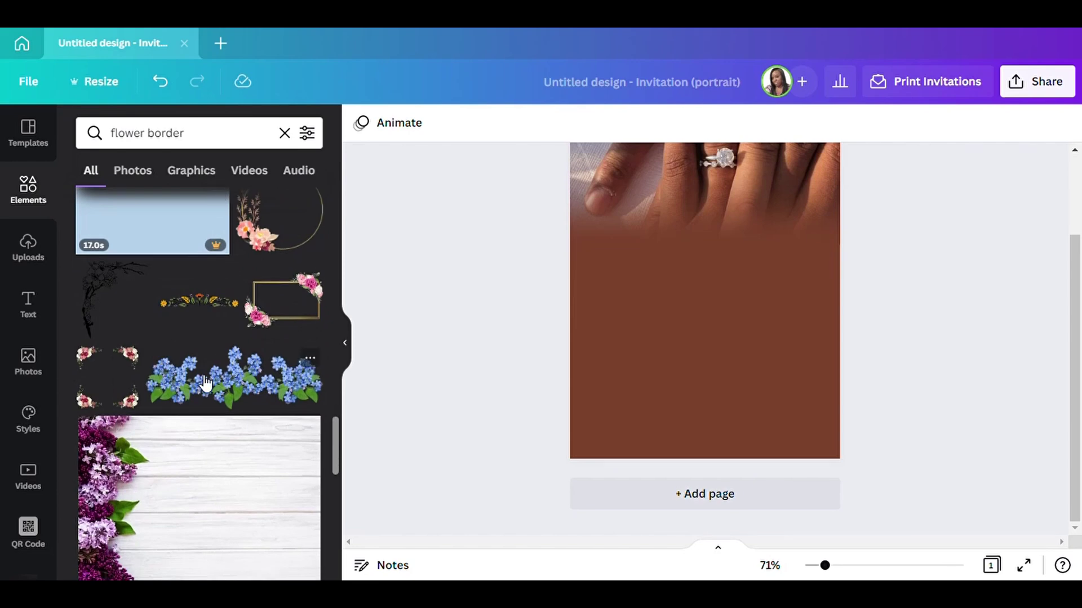
{"action": "scroll", "coordinate": [236, 388], "scroll_direction": "down", "scroll_amount": 5}
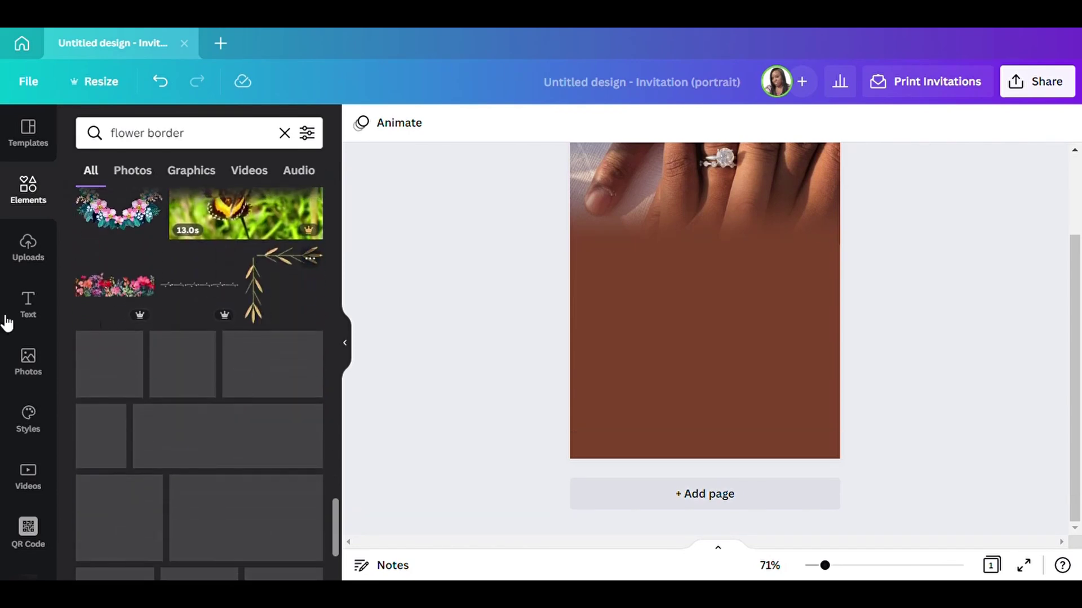
{"action": "scroll", "coordinate": [220, 355], "scroll_direction": "down", "scroll_amount": 4}
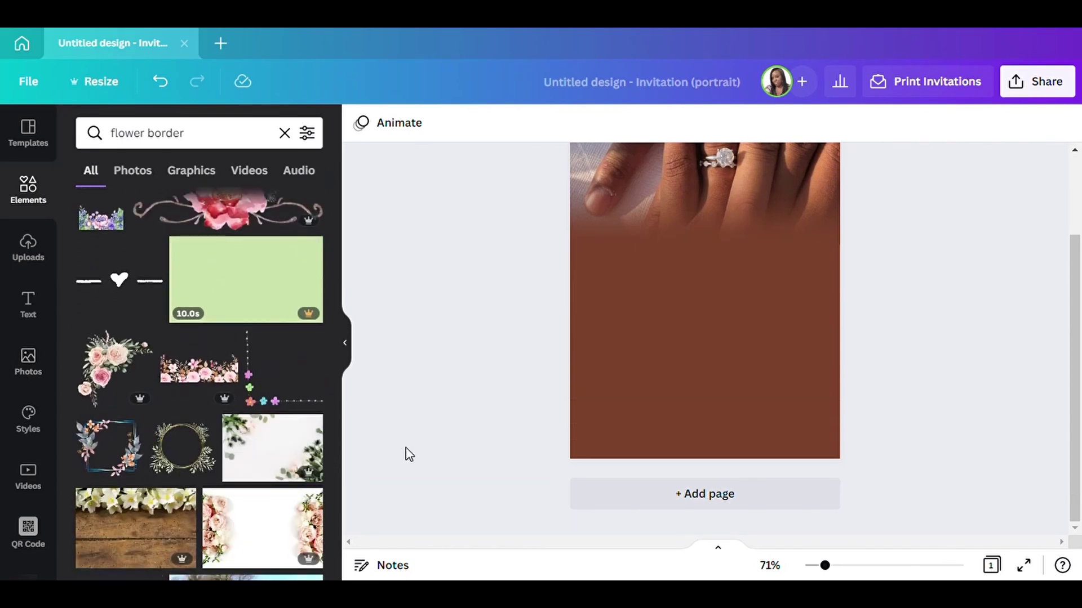
{"action": "scroll", "coordinate": [196, 401], "scroll_direction": "down", "scroll_amount": 10}
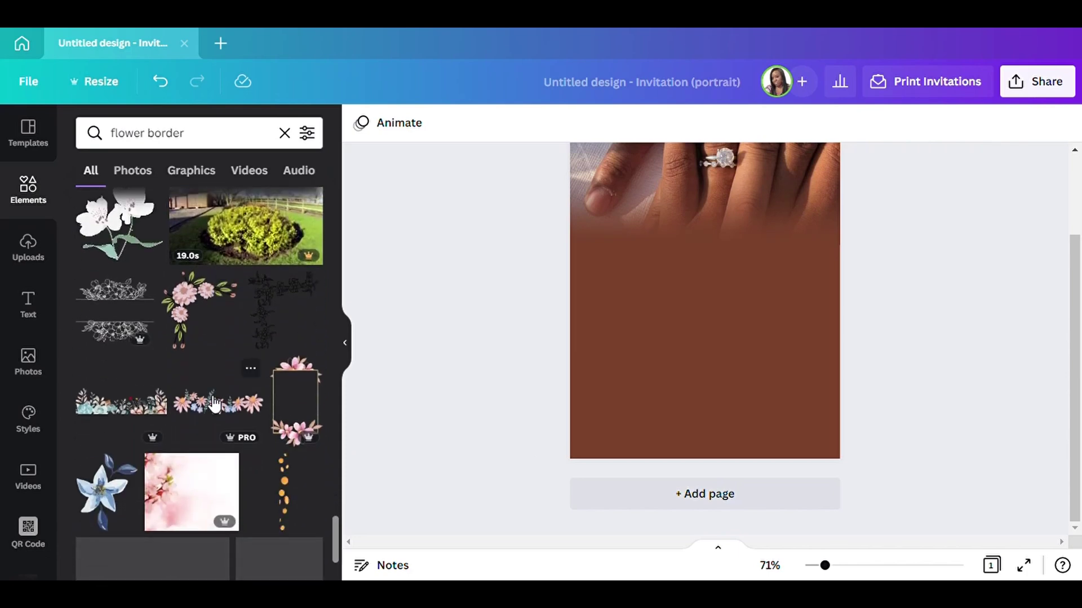
{"action": "scroll", "coordinate": [241, 362], "scroll_direction": "down", "scroll_amount": 4}
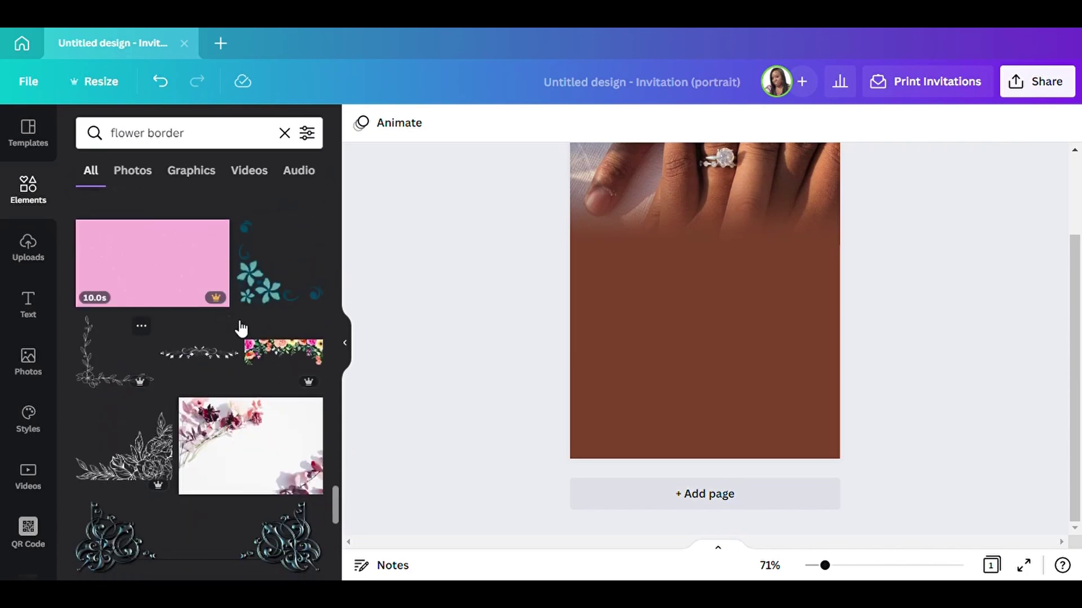
{"action": "scroll", "coordinate": [239, 326], "scroll_direction": "down", "scroll_amount": 3}
{"action": "scroll", "coordinate": [225, 394], "scroll_direction": "down", "scroll_amount": 3}
{"action": "scroll", "coordinate": [222, 459], "scroll_direction": "down", "scroll_amount": 3}
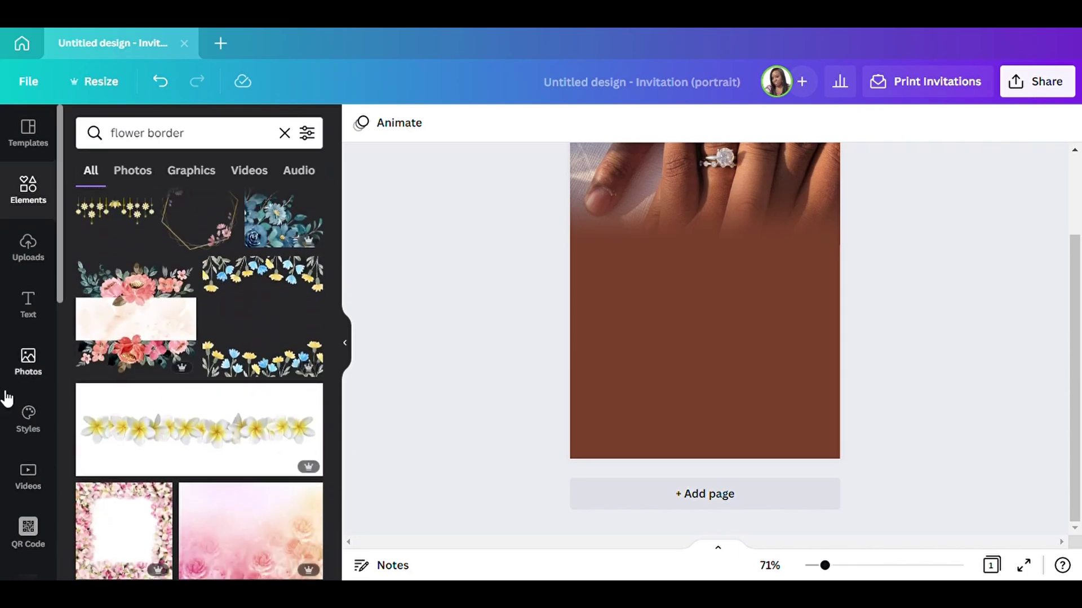
{"action": "scroll", "coordinate": [234, 415], "scroll_direction": "down", "scroll_amount": 5}
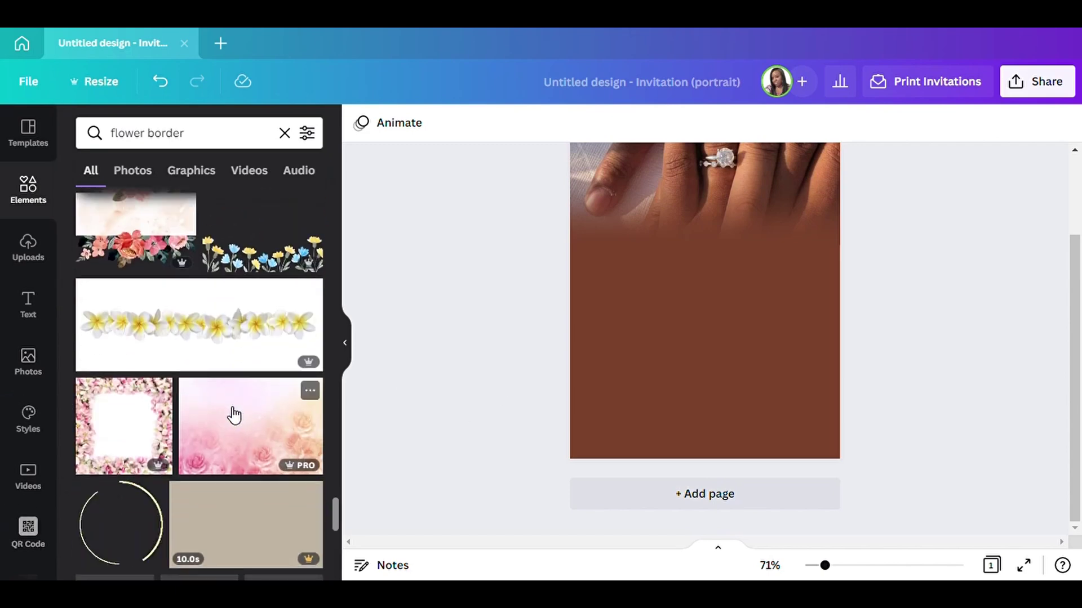
{"action": "scroll", "coordinate": [234, 415], "scroll_direction": "down", "scroll_amount": 5}
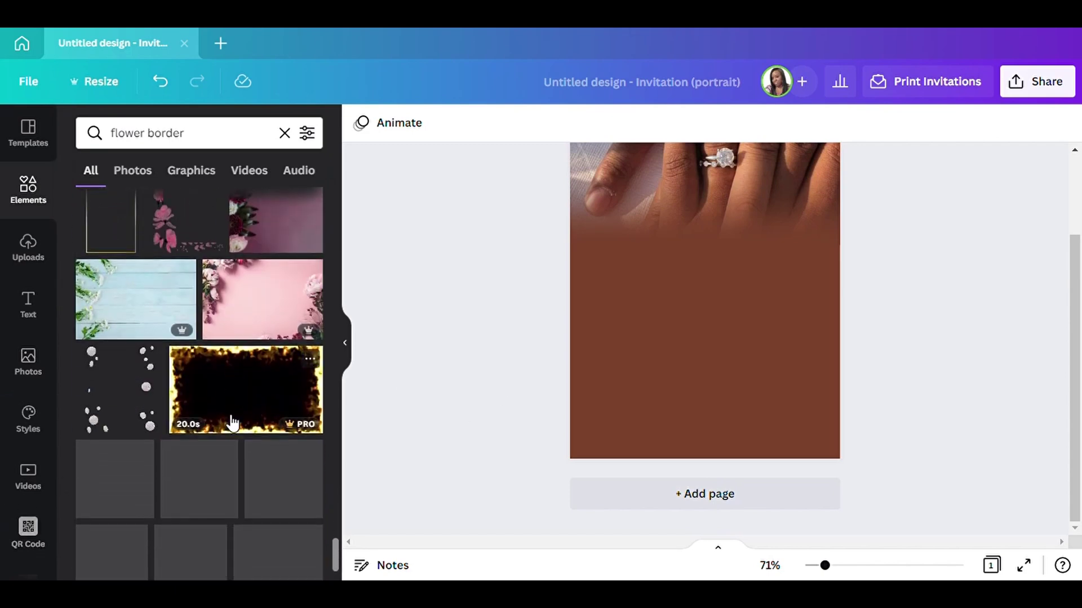
{"action": "scroll", "coordinate": [238, 347], "scroll_direction": "down", "scroll_amount": 6}
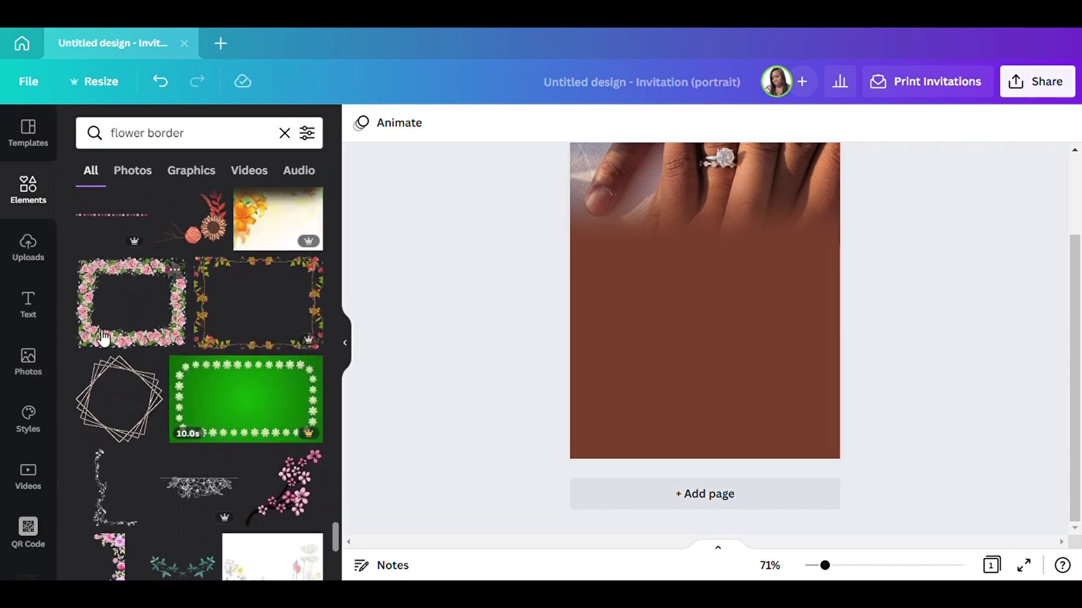
{"action": "scroll", "coordinate": [225, 414], "scroll_direction": "down", "scroll_amount": 3}
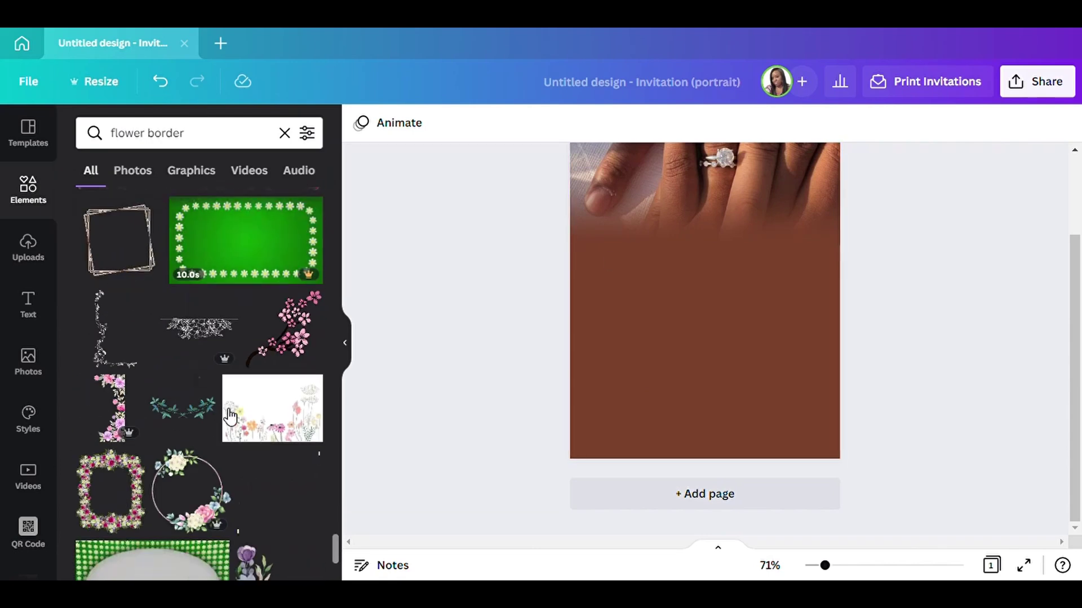
{"action": "left_click", "coordinate": [110, 408]}
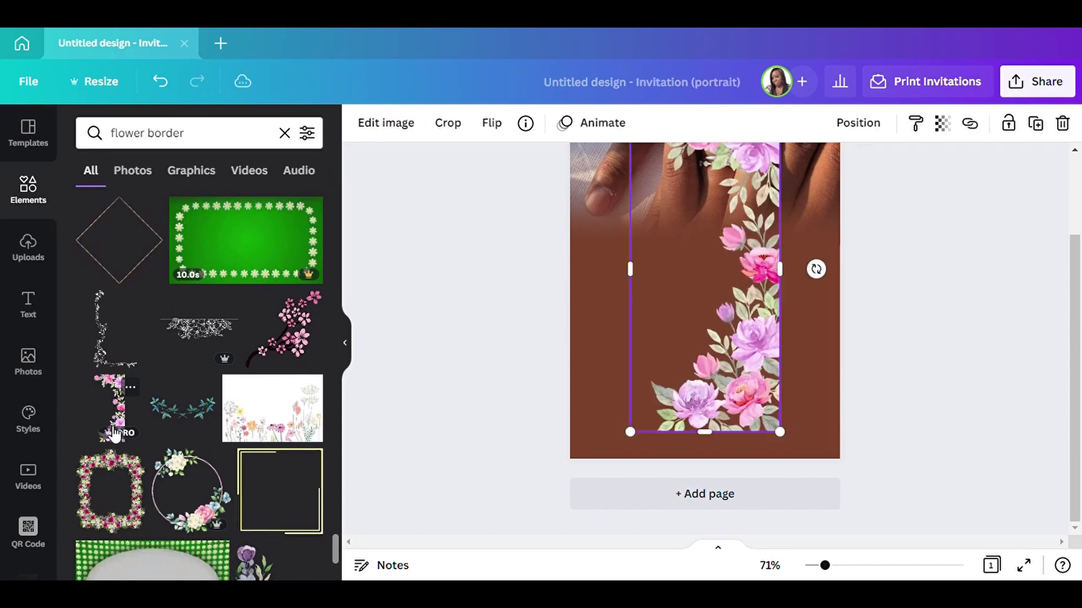
{"action": "key", "text": "Delete"}
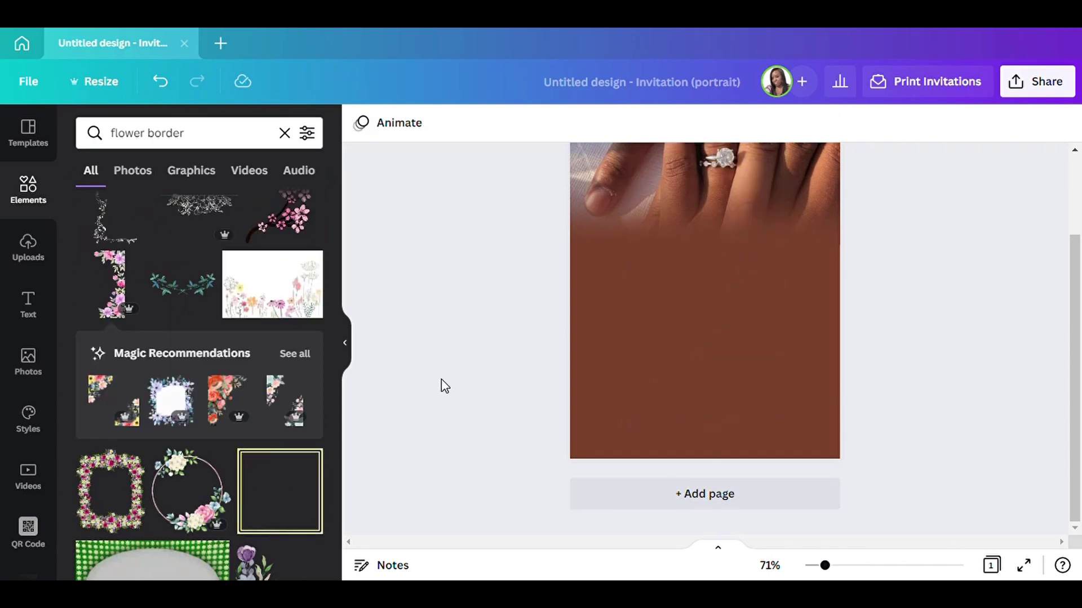
{"action": "scroll", "coordinate": [185, 376], "scroll_direction": "down", "scroll_amount": 4}
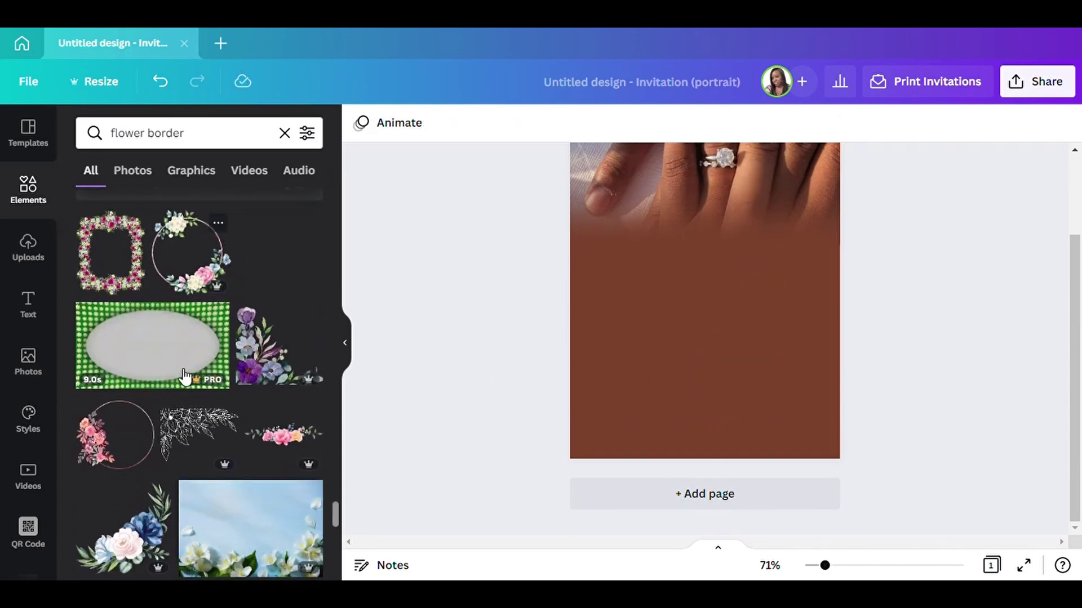
{"action": "scroll", "coordinate": [218, 464], "scroll_direction": "down", "scroll_amount": 1}
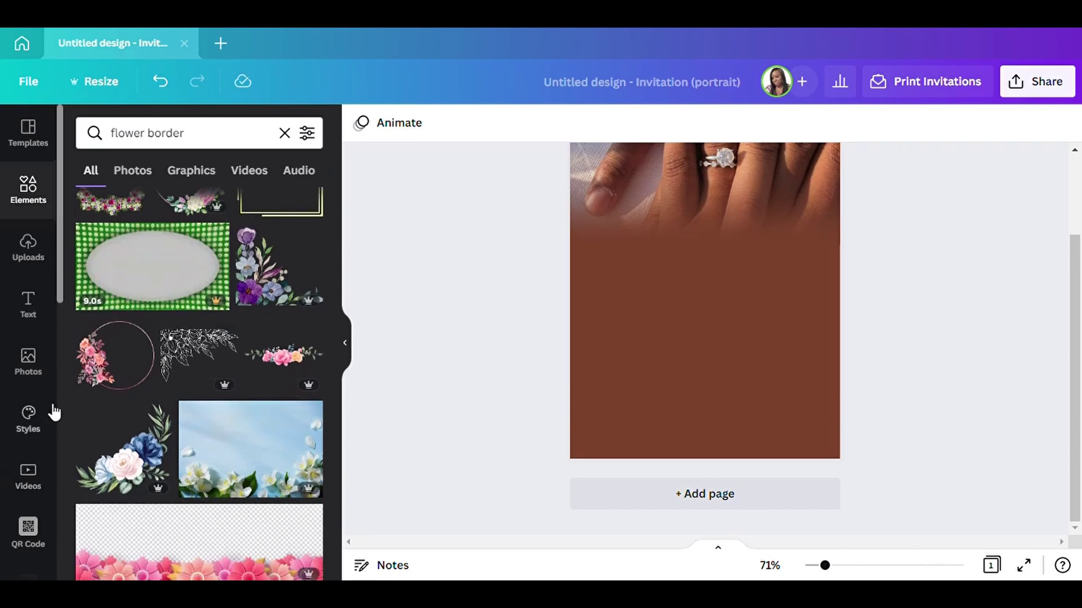
{"action": "scroll", "coordinate": [241, 476], "scroll_direction": "down", "scroll_amount": 6}
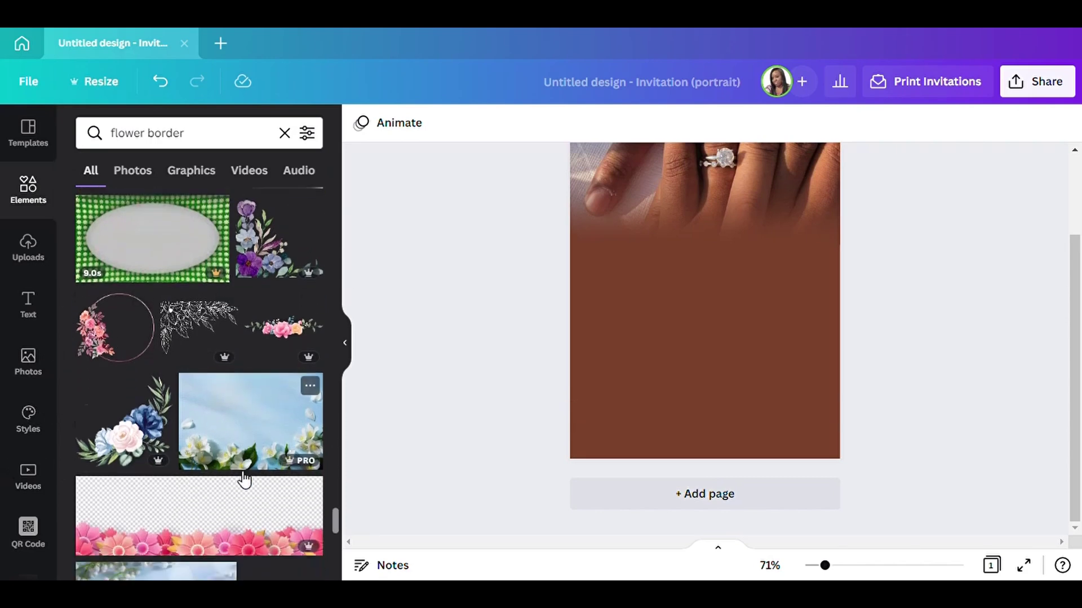
{"action": "scroll", "coordinate": [197, 486], "scroll_direction": "down", "scroll_amount": 5}
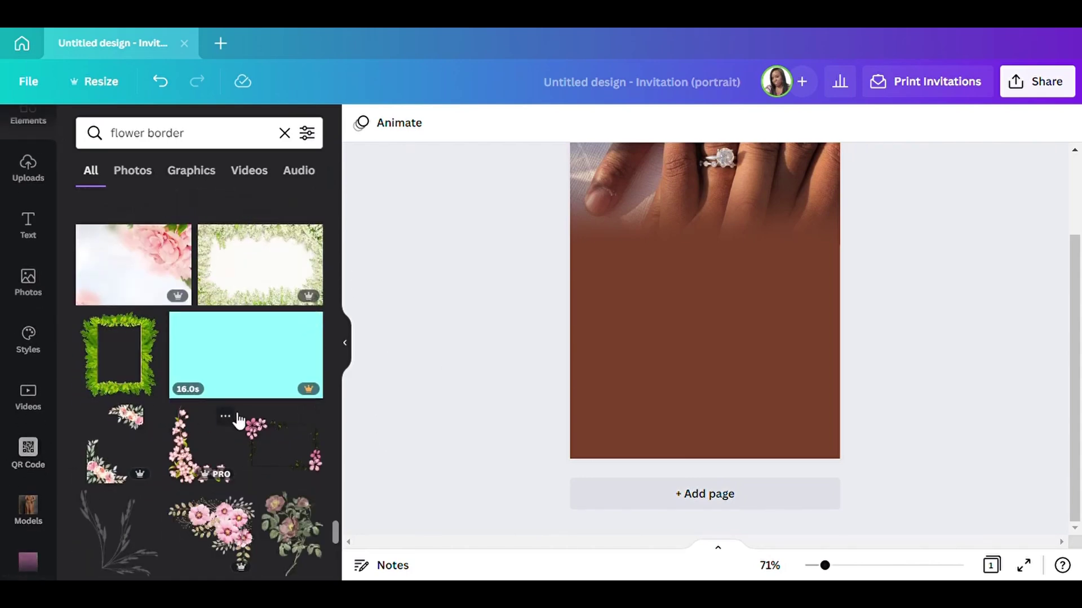
{"action": "scroll", "coordinate": [272, 424], "scroll_direction": "down", "scroll_amount": 4}
{"action": "scroll", "coordinate": [139, 422], "scroll_direction": "up", "scroll_amount": 3}
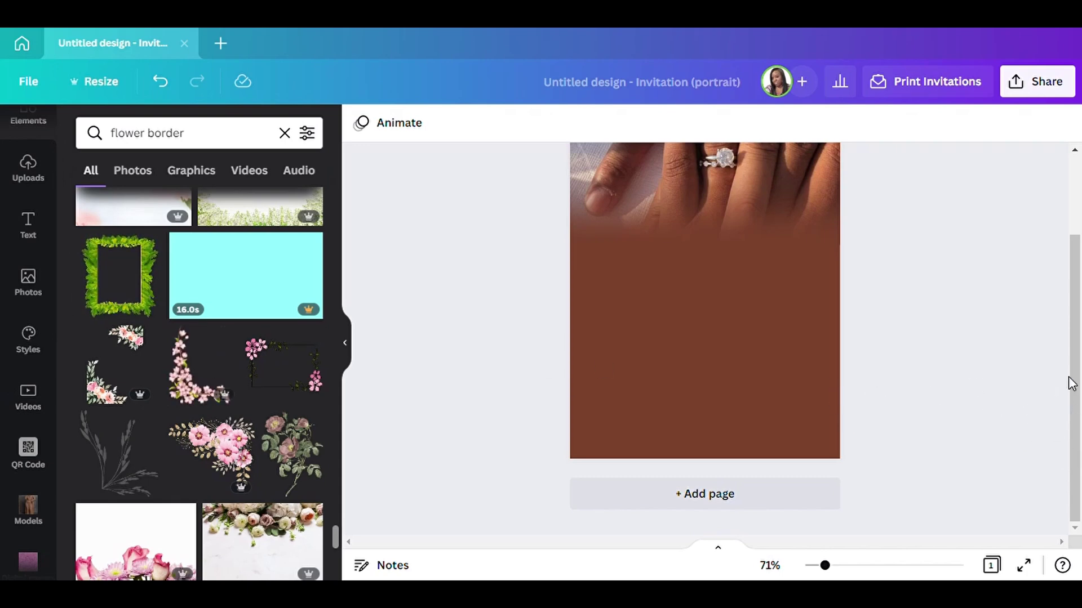
{"action": "scroll", "coordinate": [1072, 383], "scroll_direction": "up", "scroll_amount": 2}
Step: Add the pink blossom corner, flip it vertically, and fit it into the top-left corner
{"action": "left_click", "coordinate": [195, 394]}
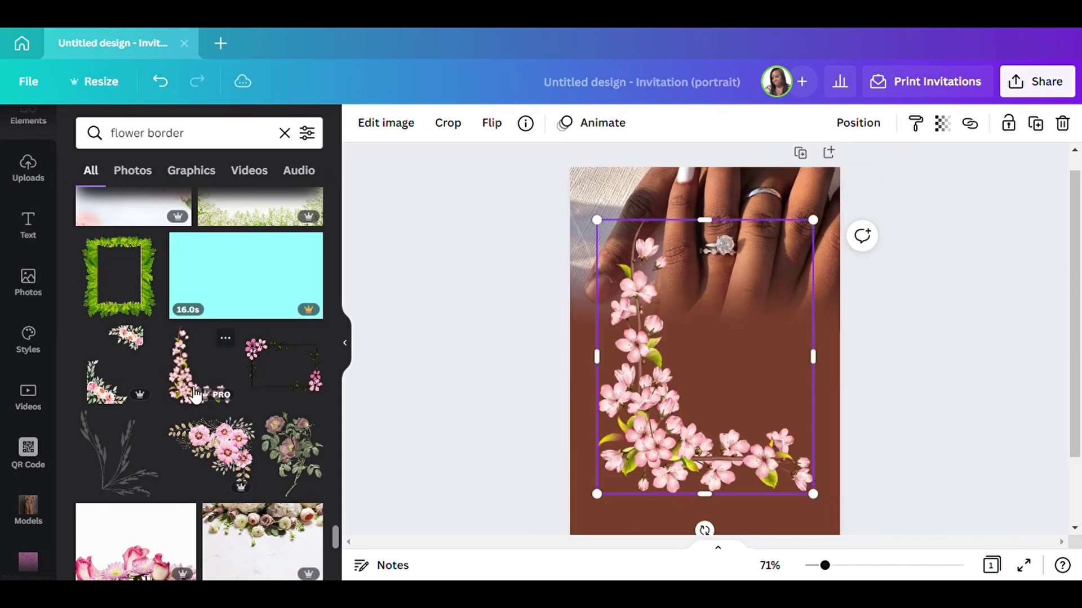
{"action": "left_click_drag", "start_coordinate": [691, 470], "coordinate": [655, 391]}
{"action": "scroll", "coordinate": [759, 444], "scroll_direction": "up", "scroll_amount": 1}
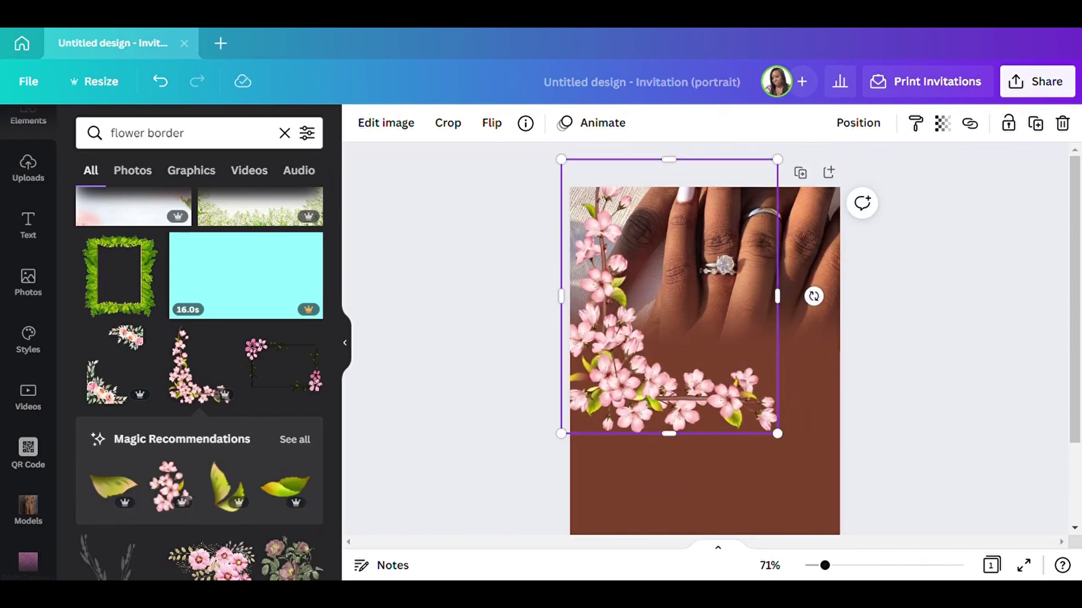
{"action": "left_click", "coordinate": [482, 126]}
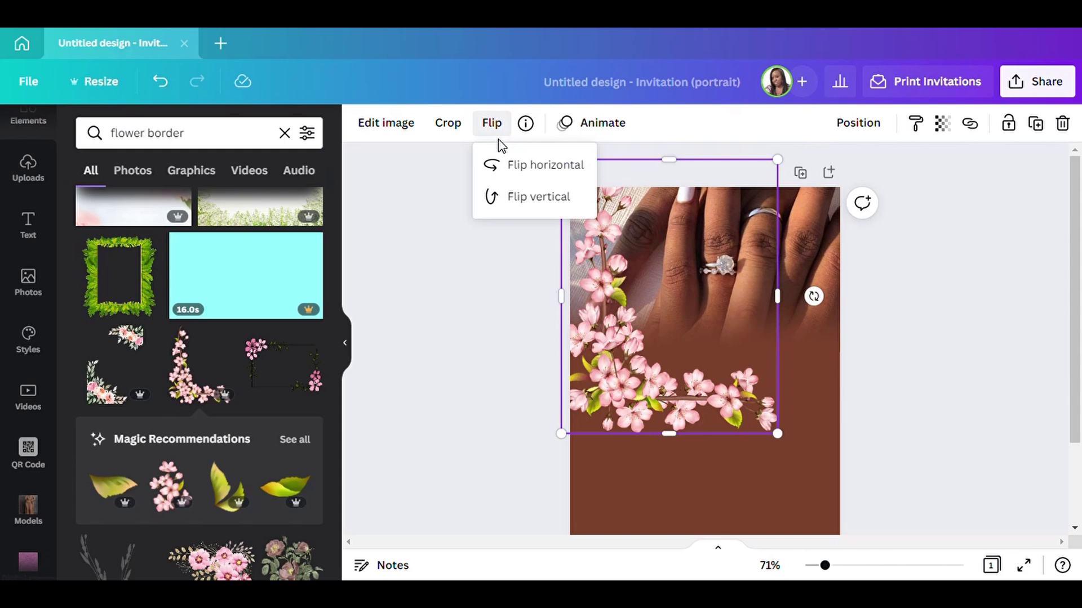
{"action": "left_click", "coordinate": [533, 206]}
{"action": "left_click_drag", "start_coordinate": [601, 366], "coordinate": [585, 373]}
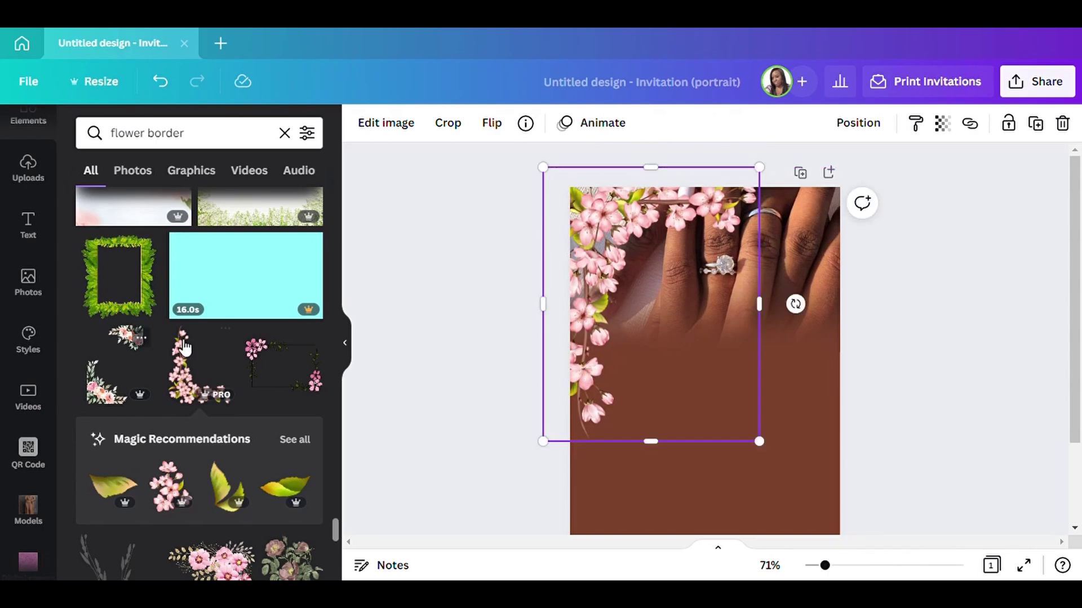
{"action": "scroll", "coordinate": [144, 421], "scroll_direction": "down", "scroll_amount": 3}
{"action": "scroll", "coordinate": [169, 425], "scroll_direction": "down", "scroll_amount": 3}
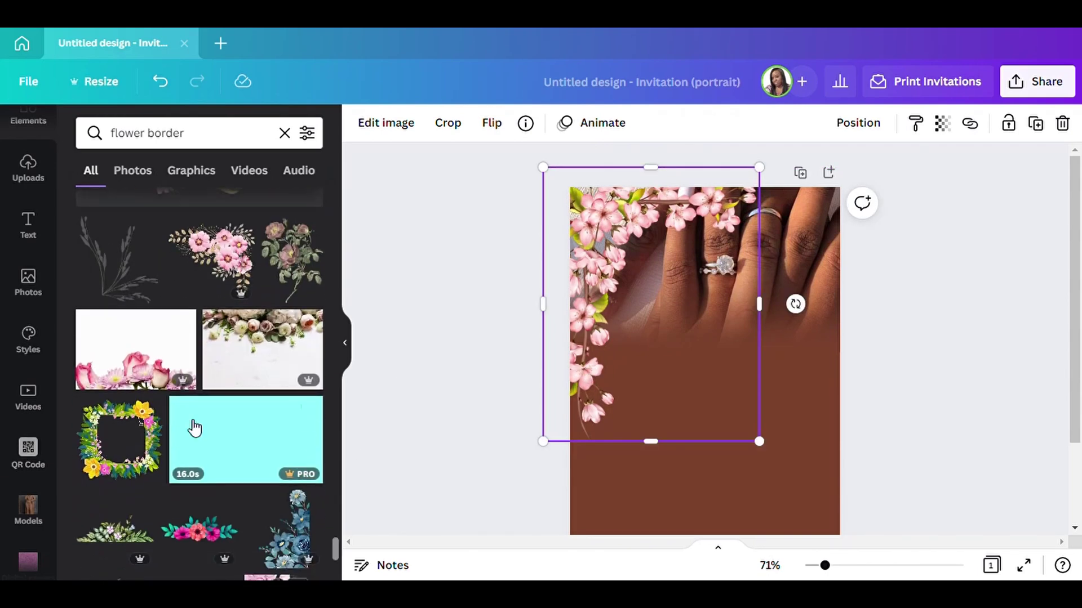
{"action": "scroll", "coordinate": [225, 489], "scroll_direction": "down", "scroll_amount": 3}
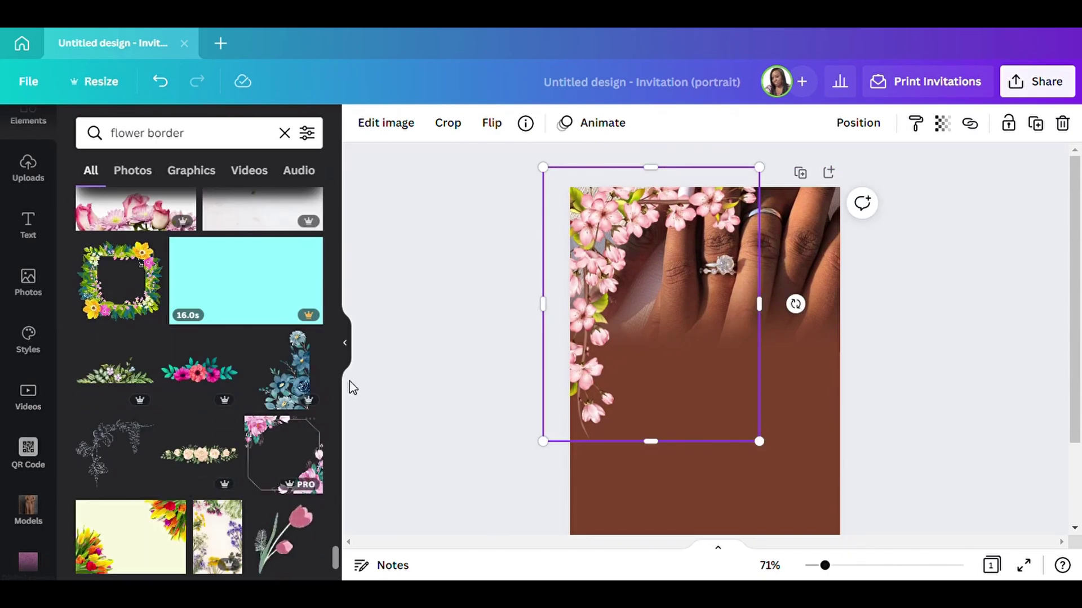
{"action": "scroll", "coordinate": [169, 416], "scroll_direction": "down", "scroll_amount": 3}
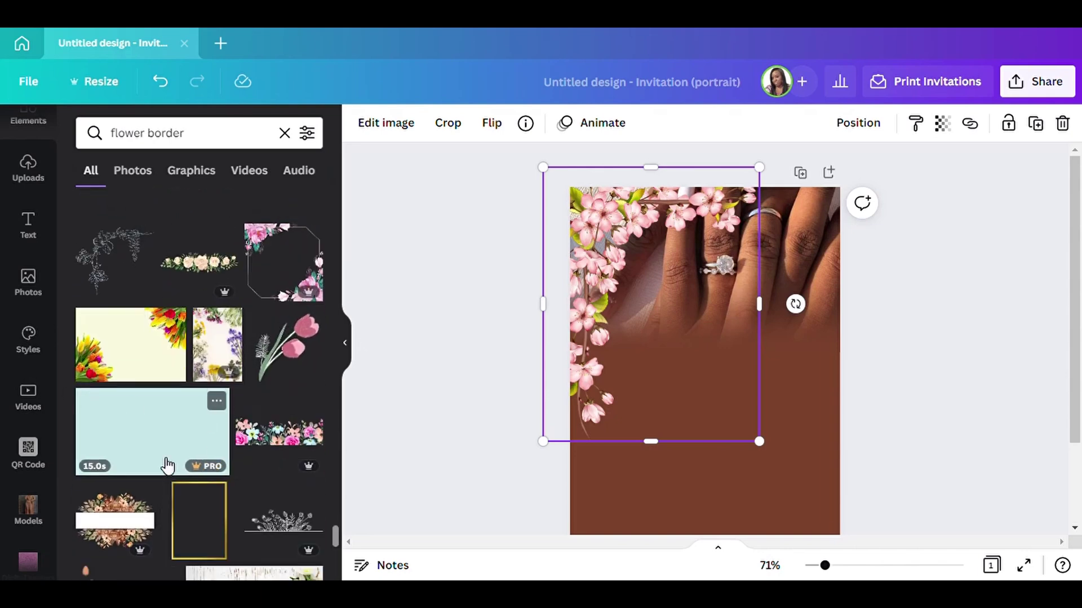
{"action": "scroll", "coordinate": [164, 459], "scroll_direction": "down", "scroll_amount": 9}
{"action": "scroll", "coordinate": [208, 466], "scroll_direction": "down", "scroll_amount": 3}
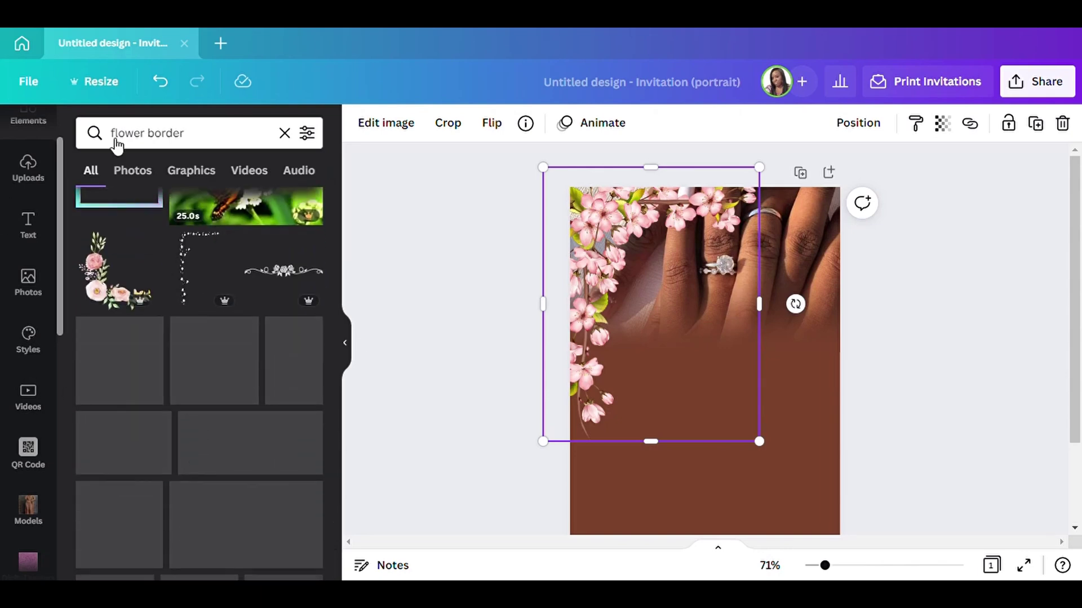
{"action": "scroll", "coordinate": [256, 299], "scroll_direction": "down", "scroll_amount": 5}
{"action": "scroll", "coordinate": [231, 408], "scroll_direction": "down", "scroll_amount": 4}
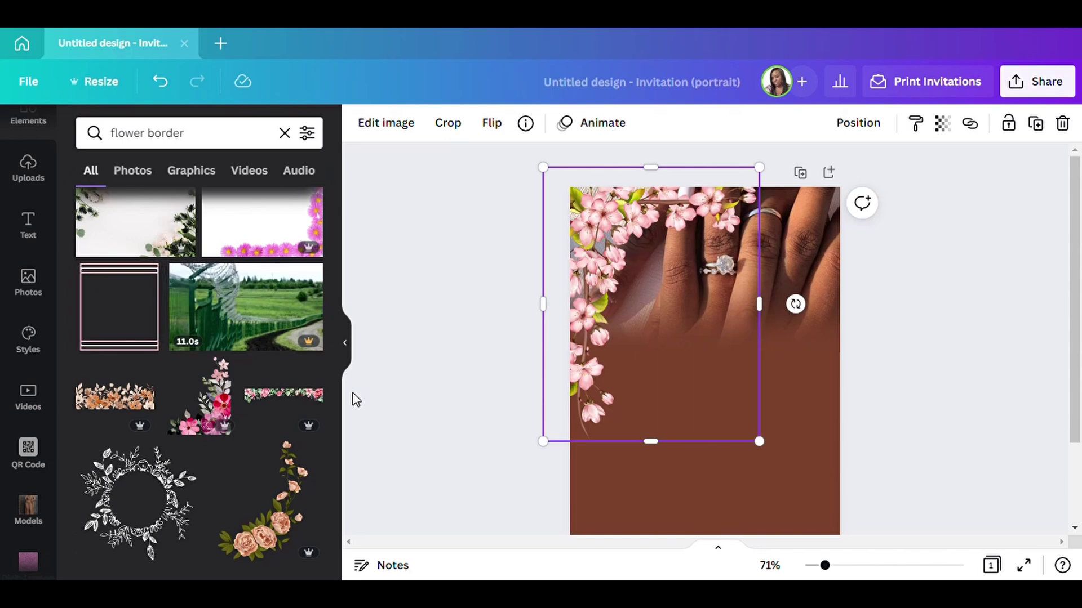
{"action": "scroll", "coordinate": [251, 415], "scroll_direction": "down", "scroll_amount": 3}
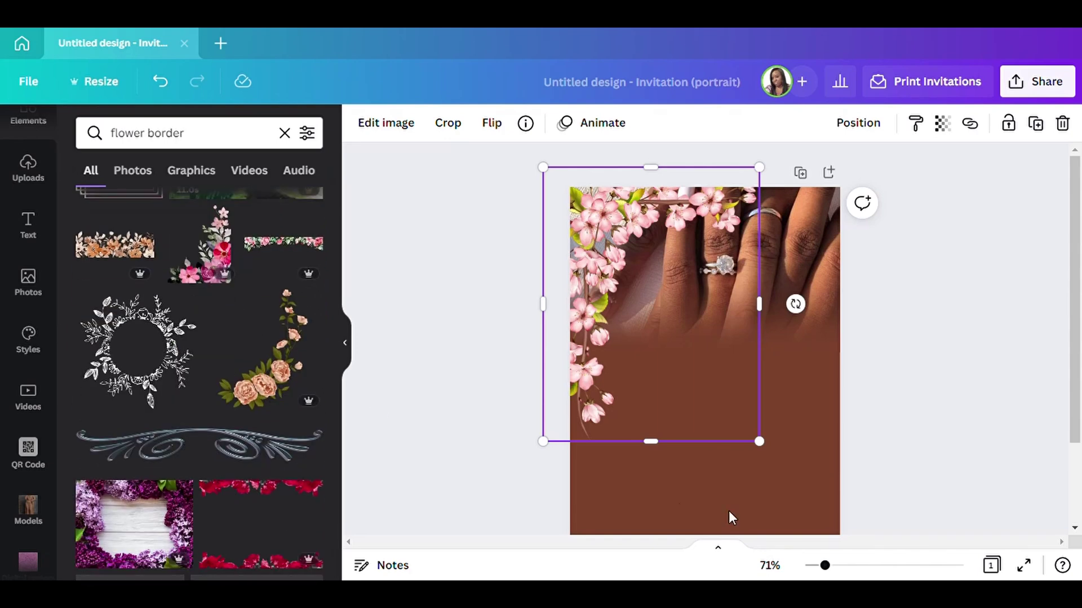
{"action": "scroll", "coordinate": [227, 401], "scroll_direction": "down", "scroll_amount": 3}
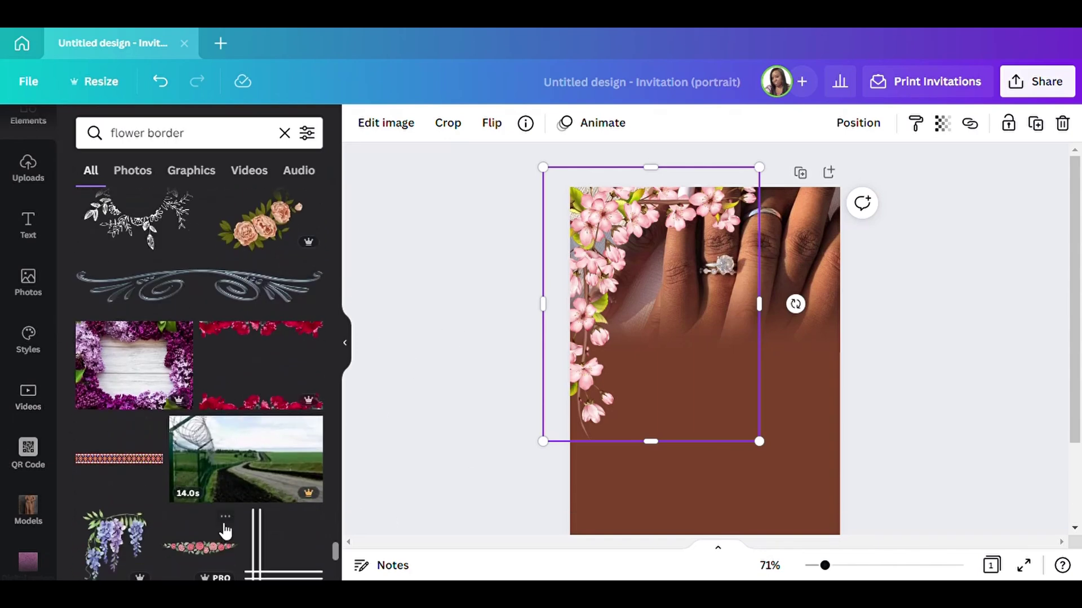
{"action": "scroll", "coordinate": [225, 530], "scroll_direction": "down", "scroll_amount": 3}
{"action": "scroll", "coordinate": [265, 428], "scroll_direction": "down", "scroll_amount": 3}
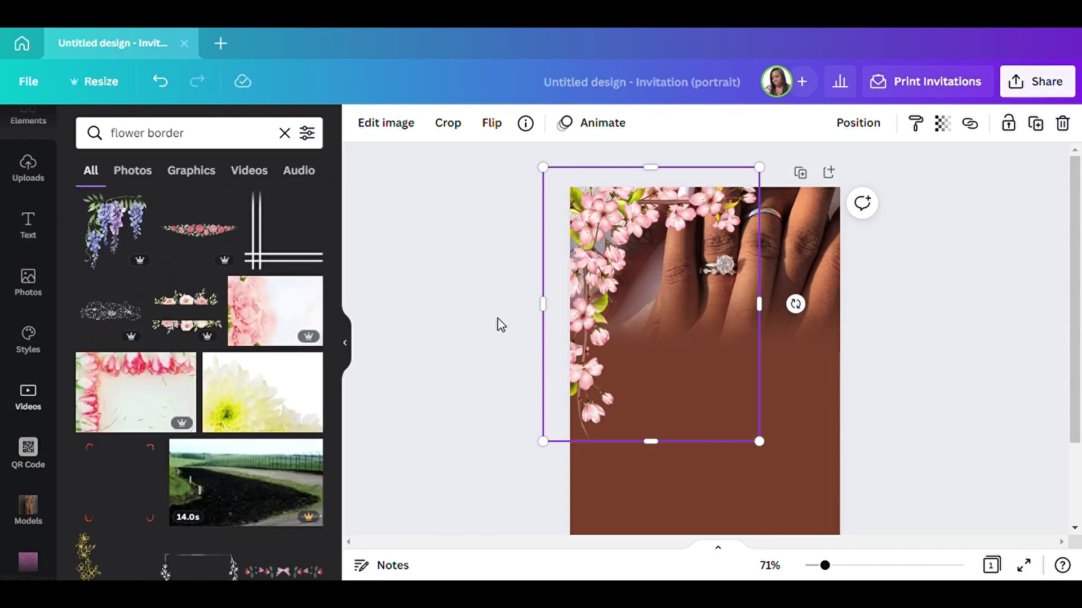
{"action": "scroll", "coordinate": [198, 383], "scroll_direction": "down", "scroll_amount": 3}
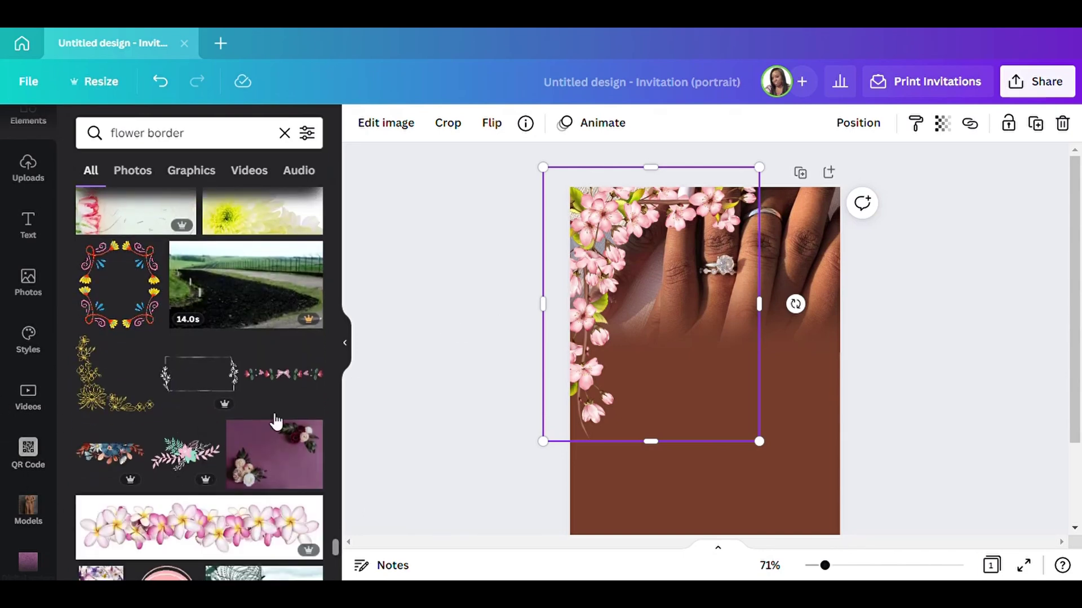
{"action": "scroll", "coordinate": [225, 414], "scroll_direction": "down", "scroll_amount": 5}
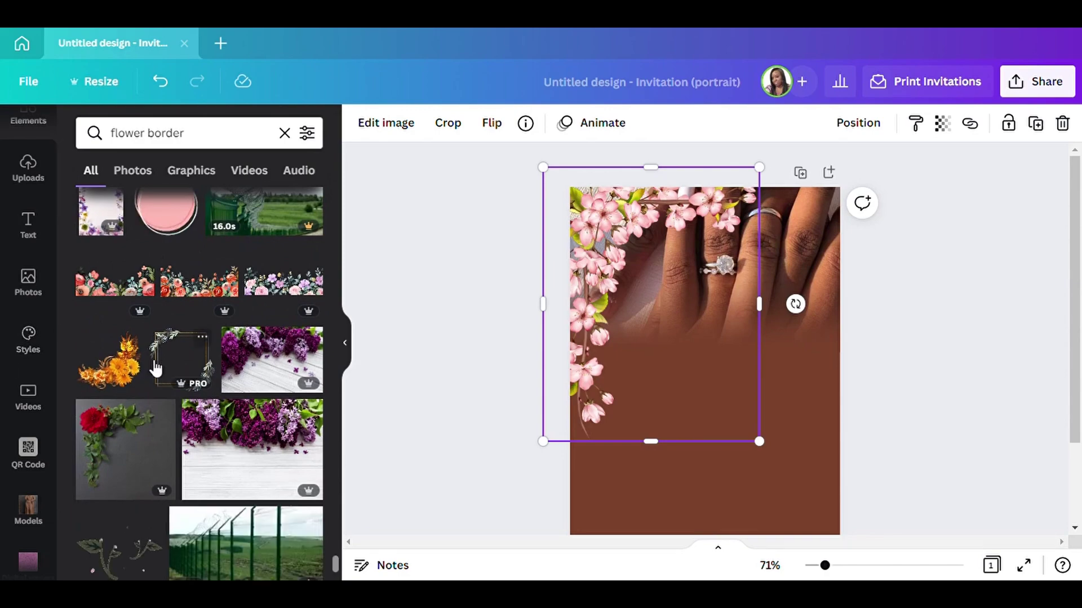
{"action": "scroll", "coordinate": [156, 369], "scroll_direction": "down", "scroll_amount": 6}
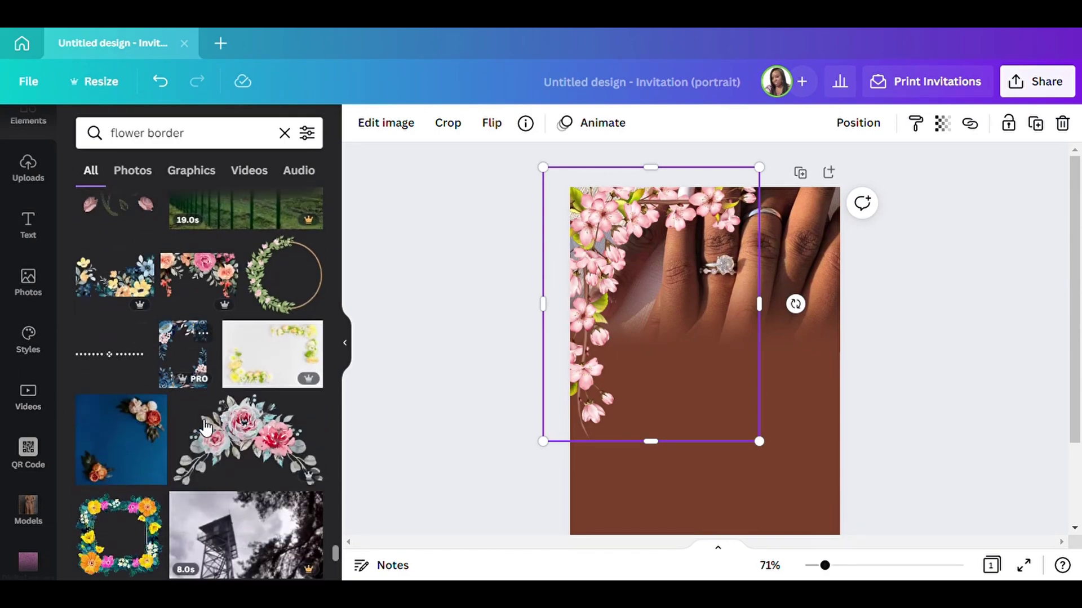
{"action": "scroll", "coordinate": [206, 428], "scroll_direction": "down", "scroll_amount": 5}
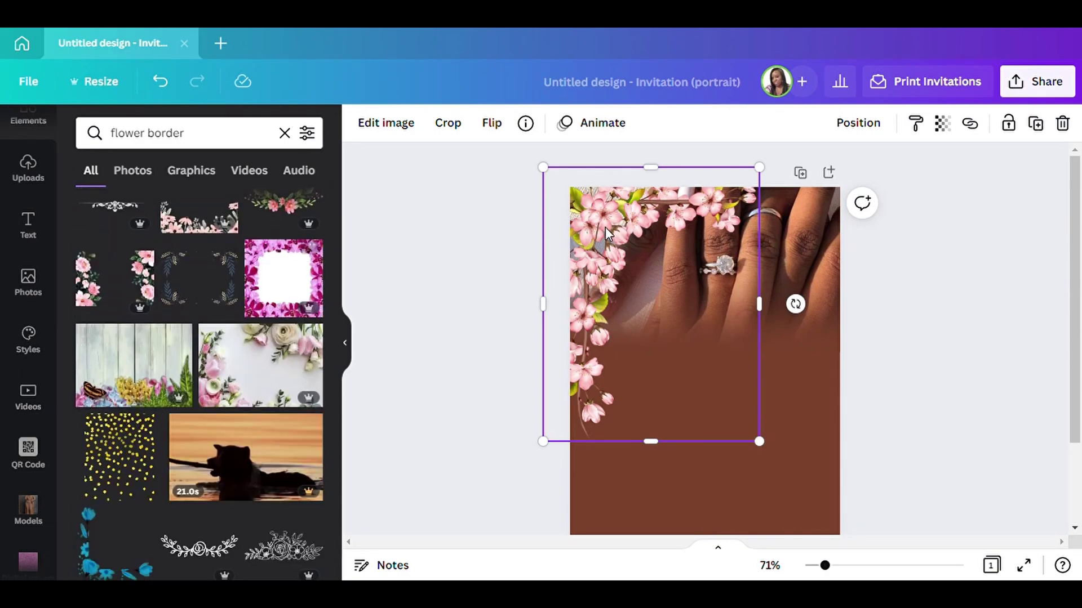
{"action": "scroll", "coordinate": [229, 374], "scroll_direction": "down", "scroll_amount": 10}
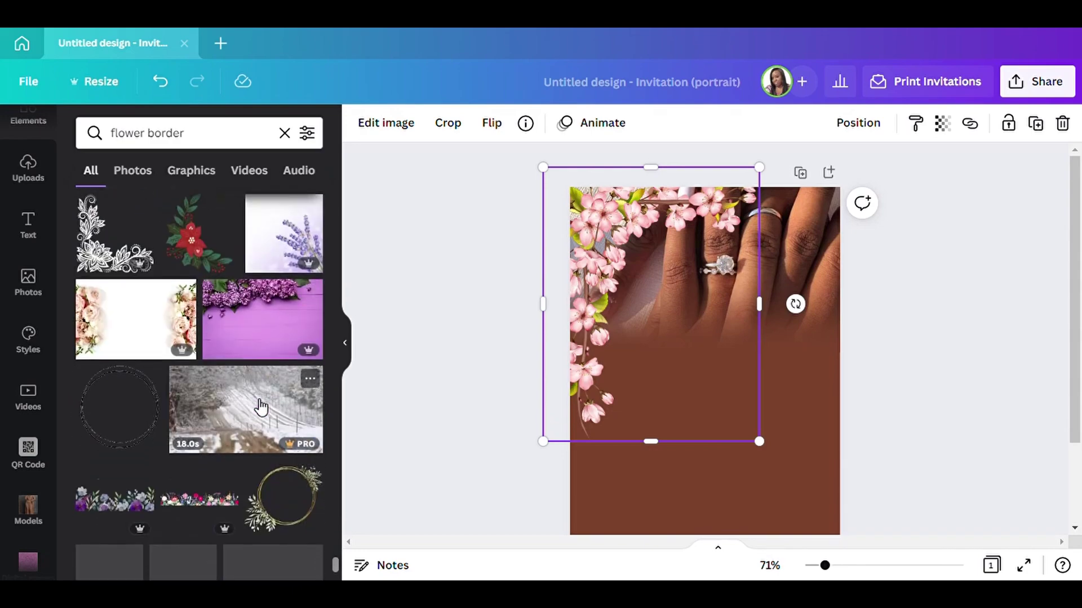
{"action": "scroll", "coordinate": [255, 401], "scroll_direction": "down", "scroll_amount": 2}
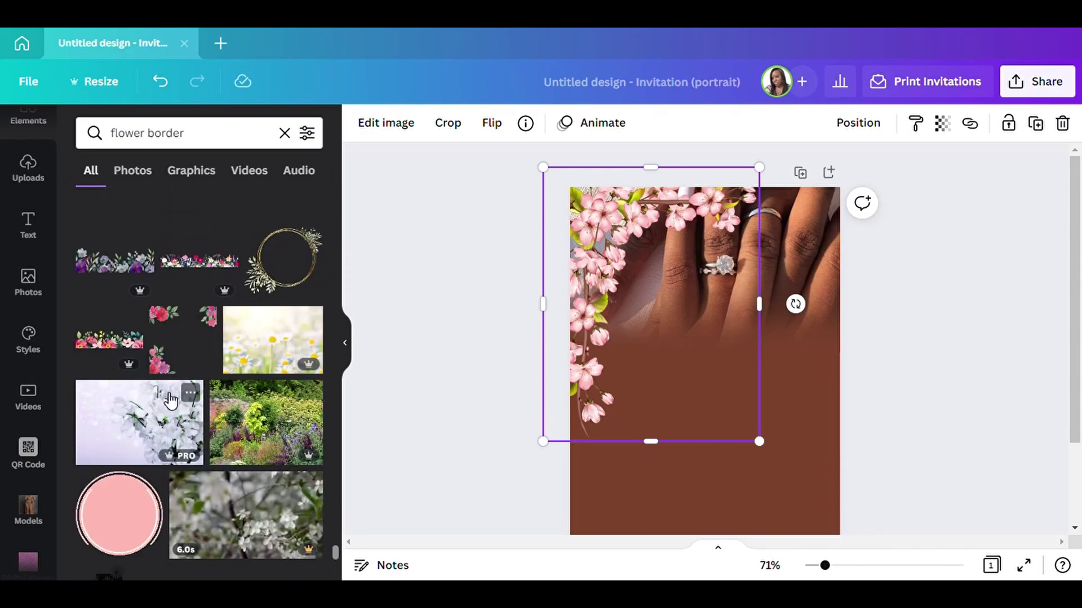
{"action": "scroll", "coordinate": [171, 401], "scroll_direction": "up", "scroll_amount": 3}
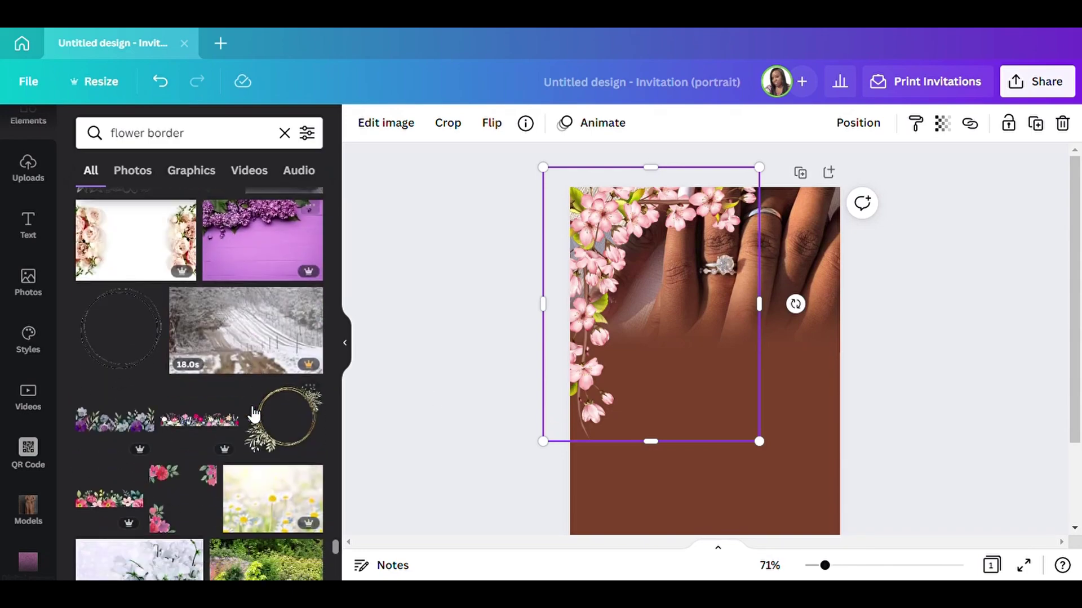
{"action": "scroll", "coordinate": [253, 414], "scroll_direction": "down", "scroll_amount": 8}
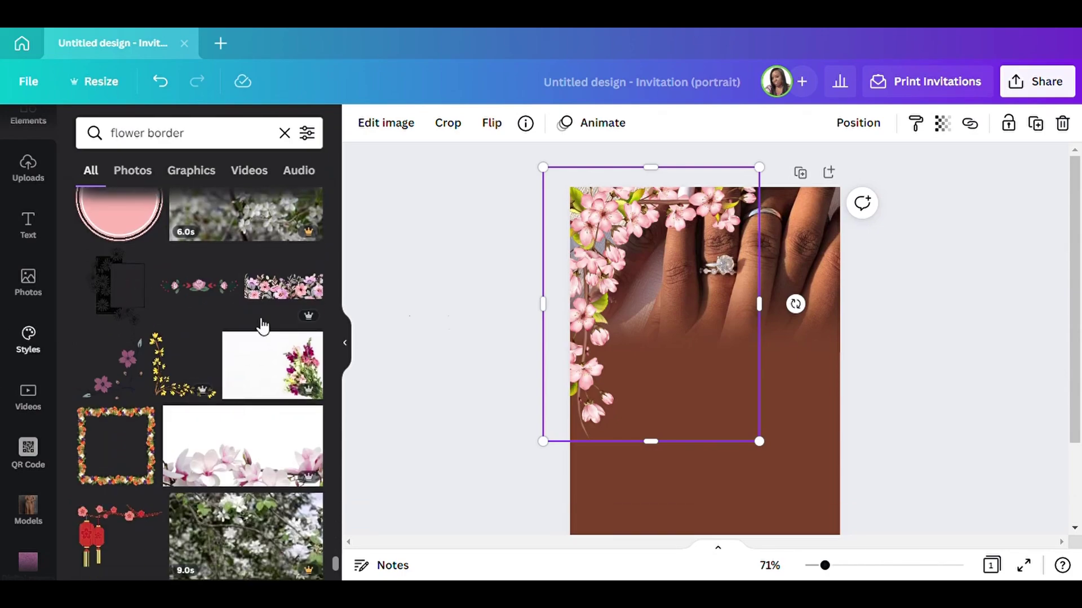
{"action": "scroll", "coordinate": [236, 416], "scroll_direction": "down", "scroll_amount": 6}
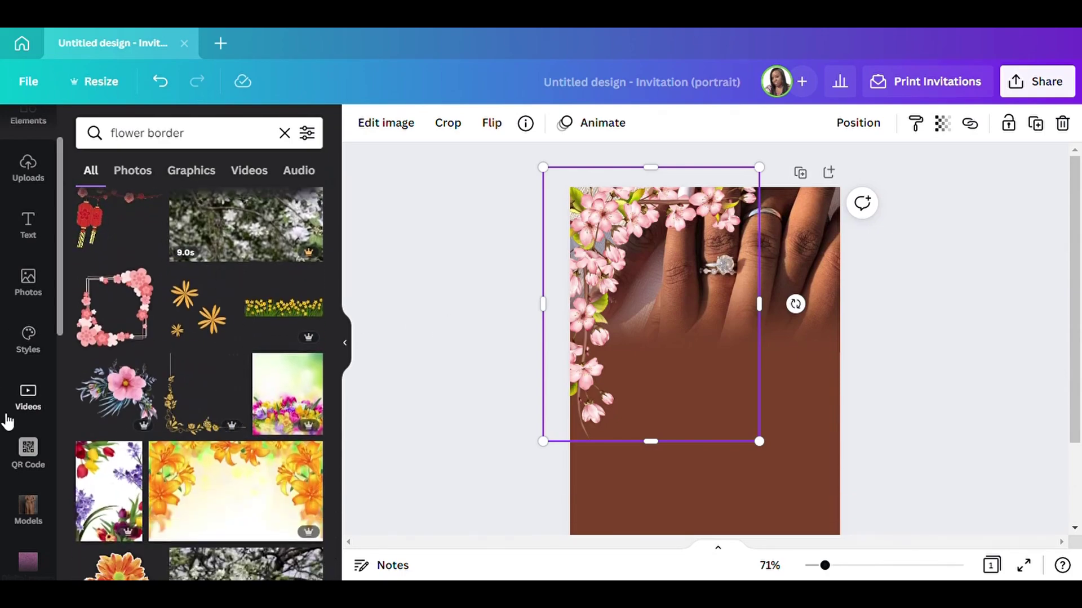
{"action": "scroll", "coordinate": [154, 411], "scroll_direction": "down", "scroll_amount": 7}
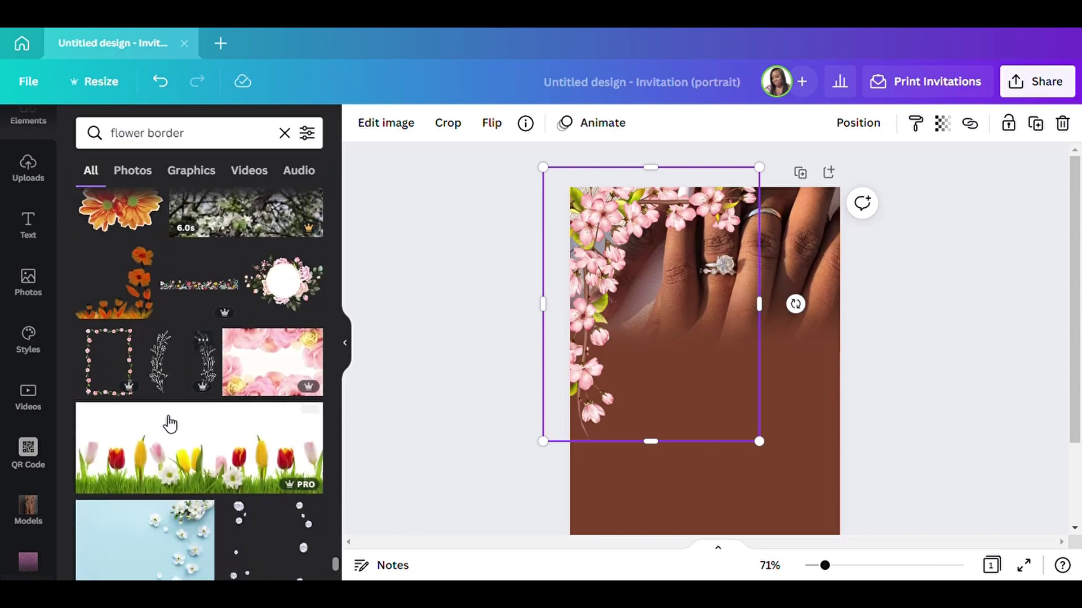
{"action": "scroll", "coordinate": [169, 422], "scroll_direction": "down", "scroll_amount": 7}
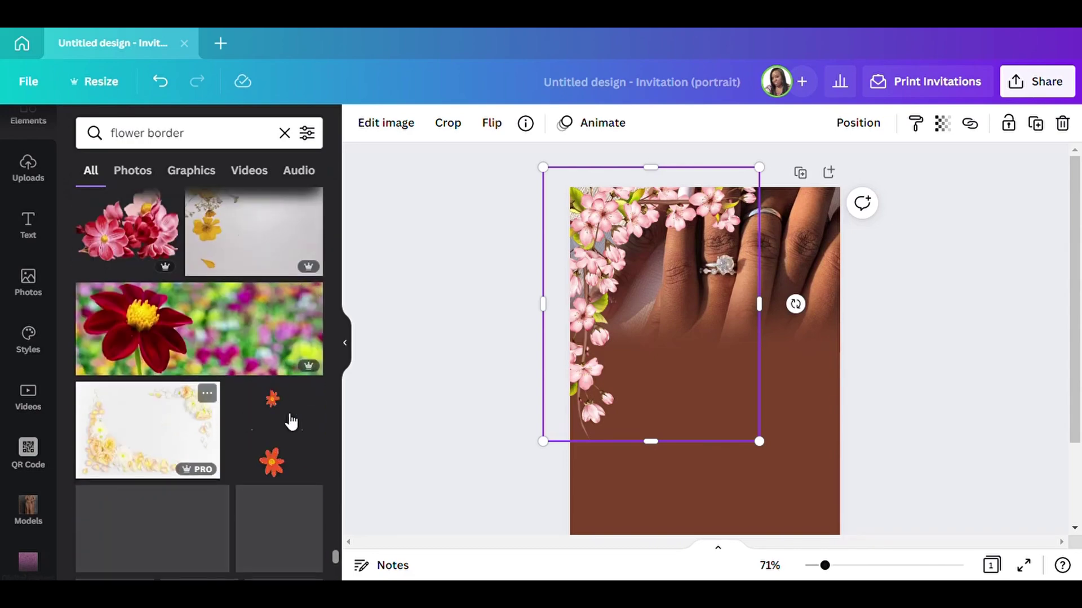
{"action": "scroll", "coordinate": [278, 442], "scroll_direction": "down", "scroll_amount": 9}
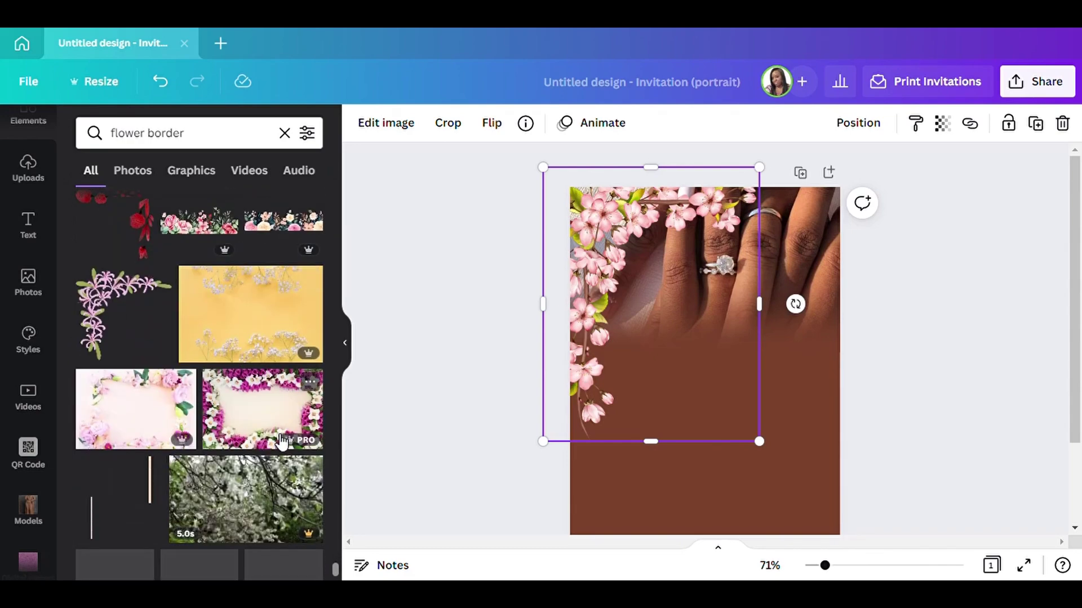
{"action": "scroll", "coordinate": [282, 443], "scroll_direction": "down", "scroll_amount": 10}
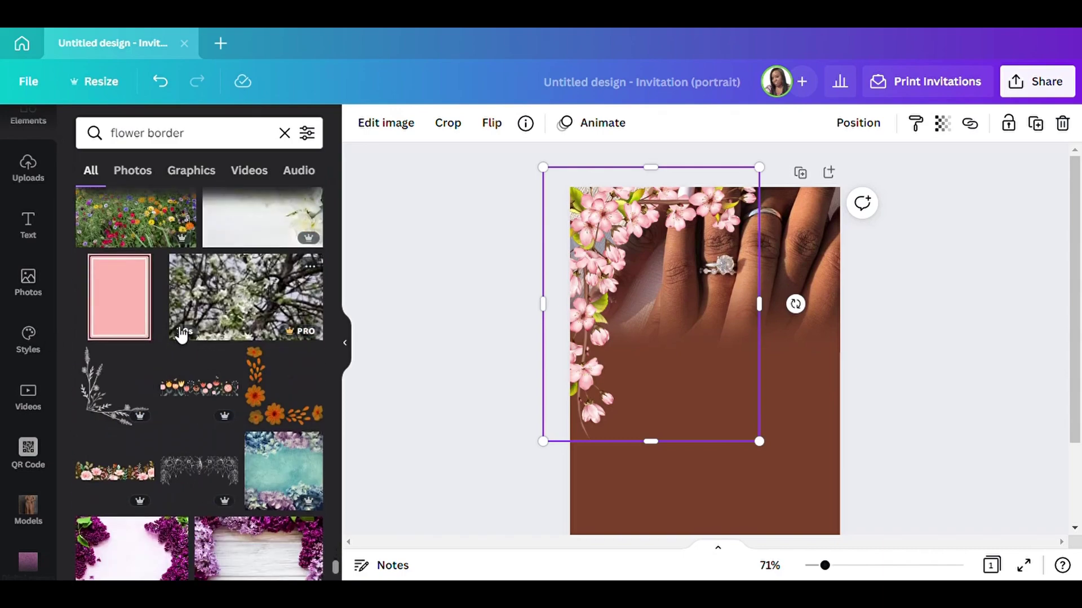
Step: Switch the element search to 'border flower' and move the blossom corner onto the lower brown area
{"action": "left_click", "coordinate": [211, 147]}
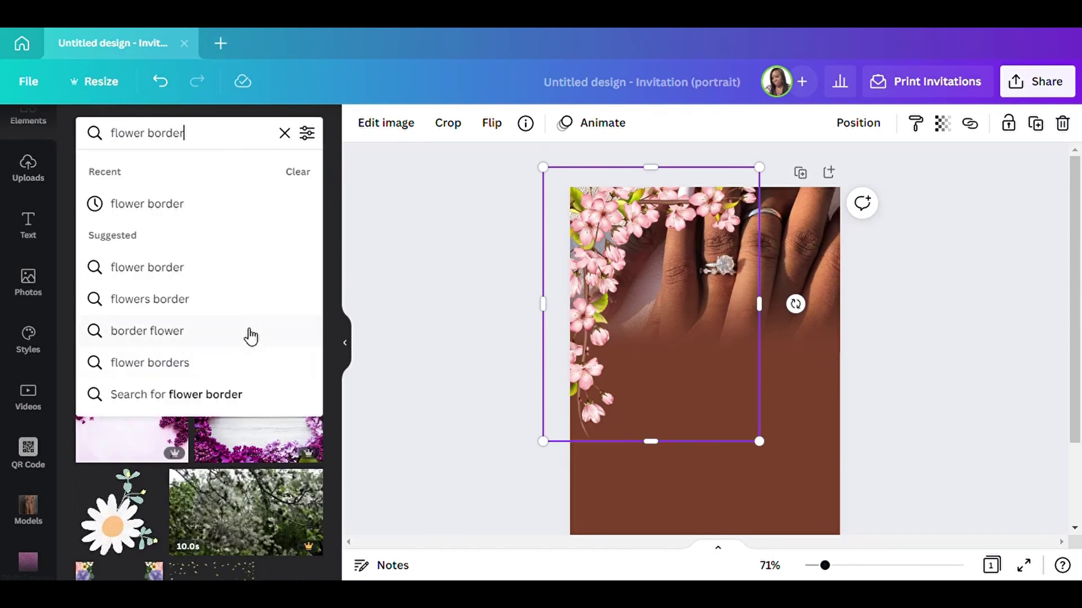
{"action": "left_click", "coordinate": [175, 338]}
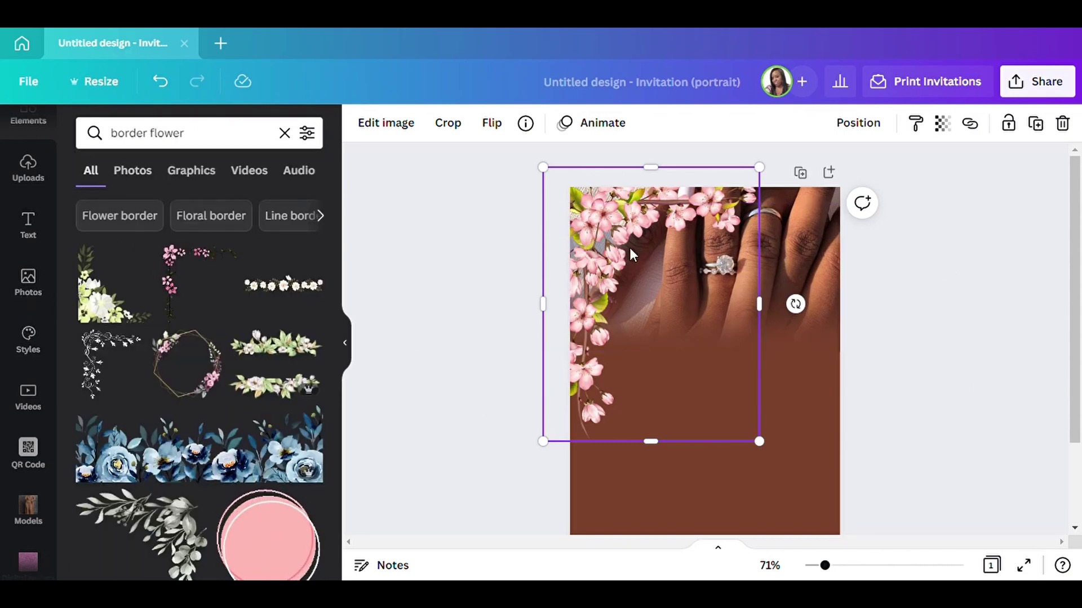
{"action": "left_click_drag", "start_coordinate": [631, 254], "coordinate": [686, 451]}
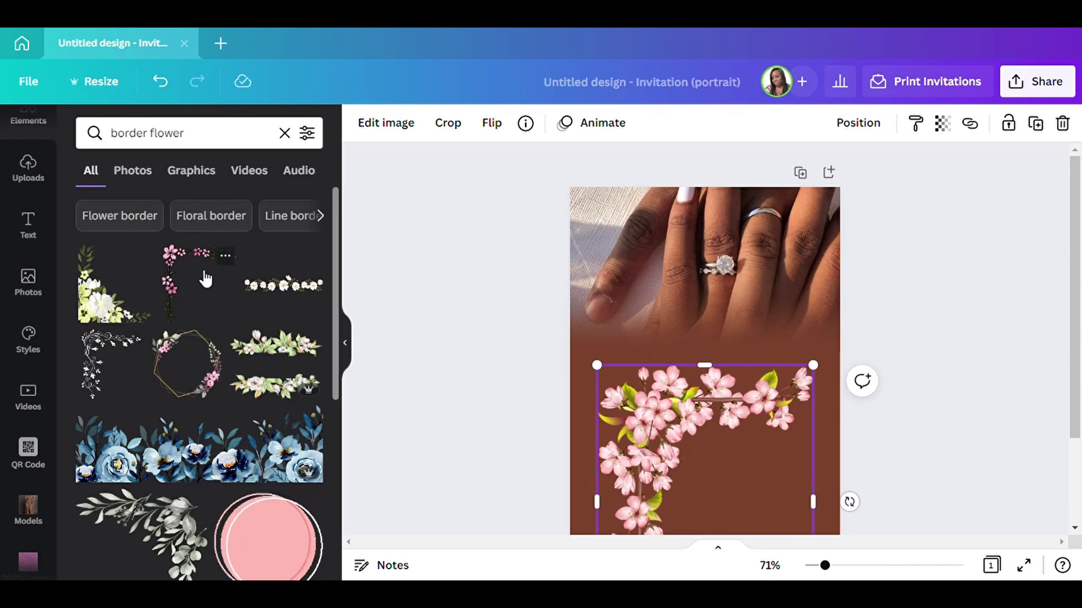
Step: Try a small pink blossom border, delete it, and browse further down the border flower results
{"action": "left_click", "coordinate": [190, 255]}
{"action": "left_click_drag", "start_coordinate": [669, 362], "coordinate": [626, 266]}
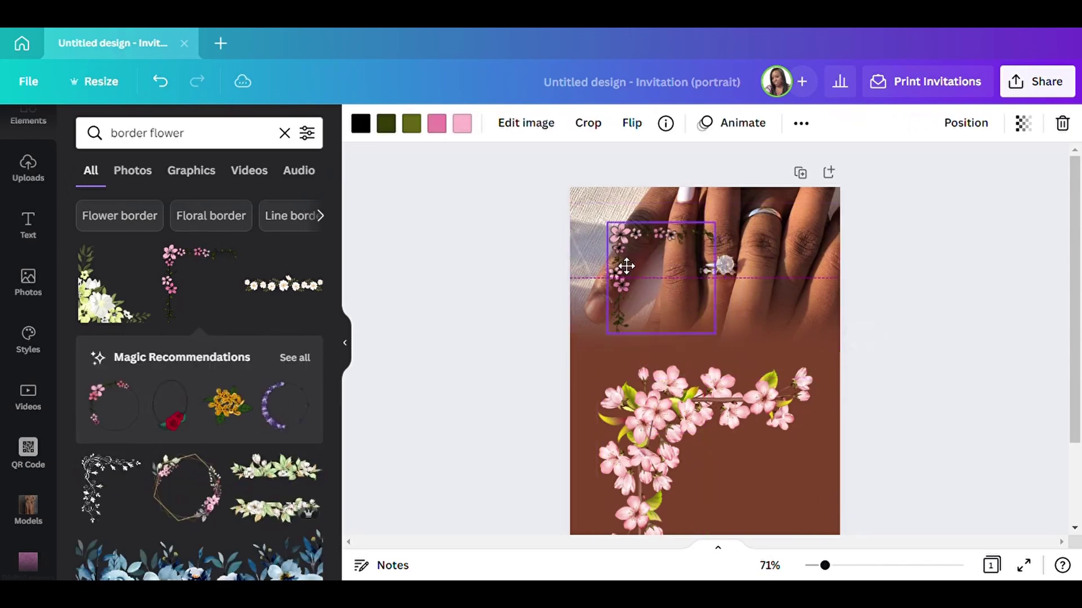
{"action": "key", "text": "Delete"}
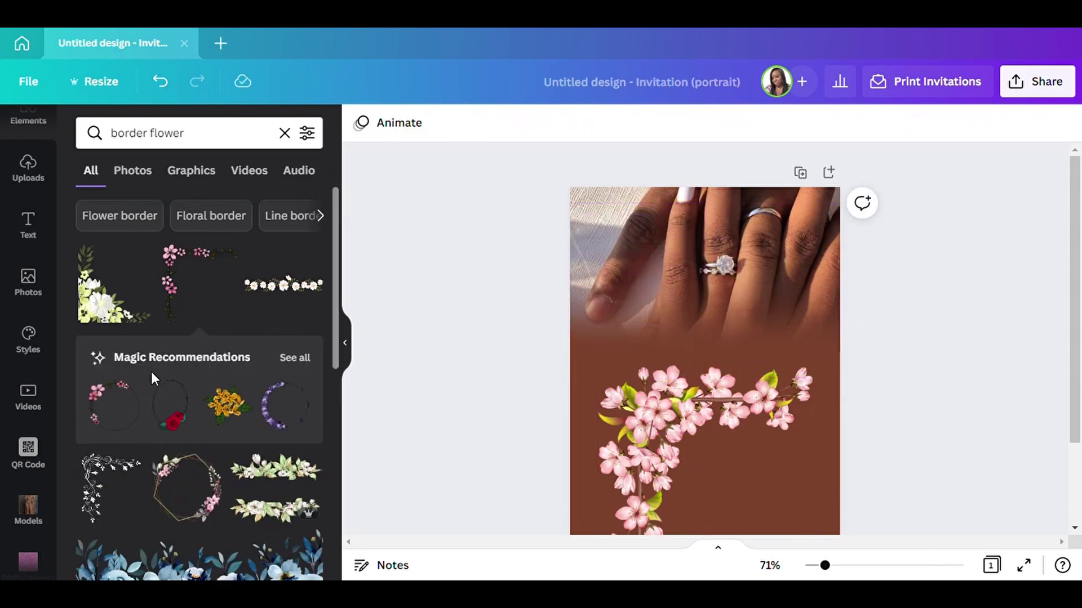
{"action": "scroll", "coordinate": [151, 371], "scroll_direction": "down", "scroll_amount": 10}
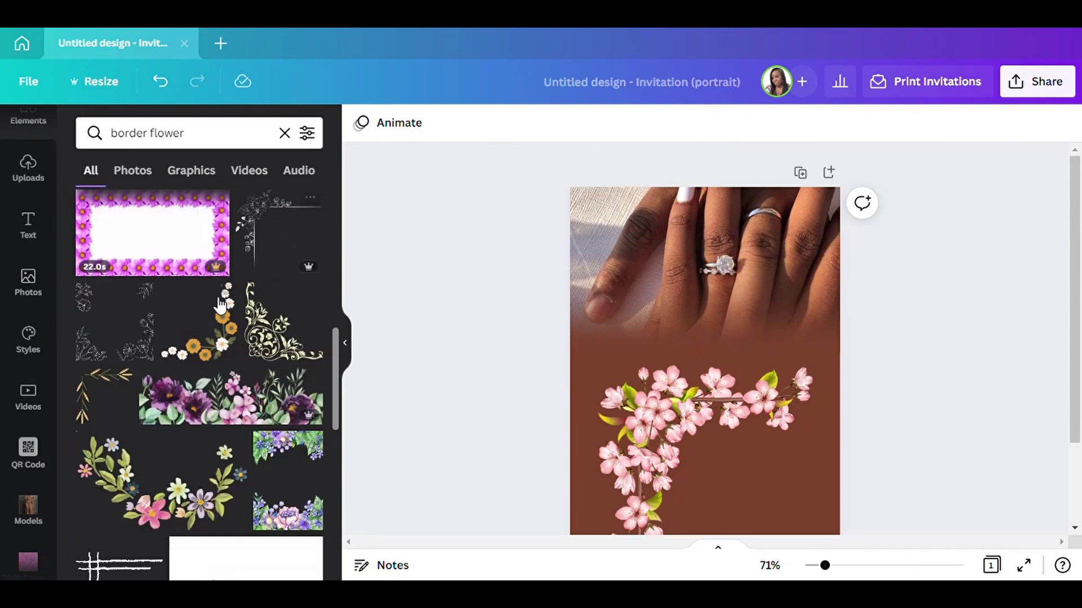
{"action": "scroll", "coordinate": [220, 305], "scroll_direction": "down", "scroll_amount": 12}
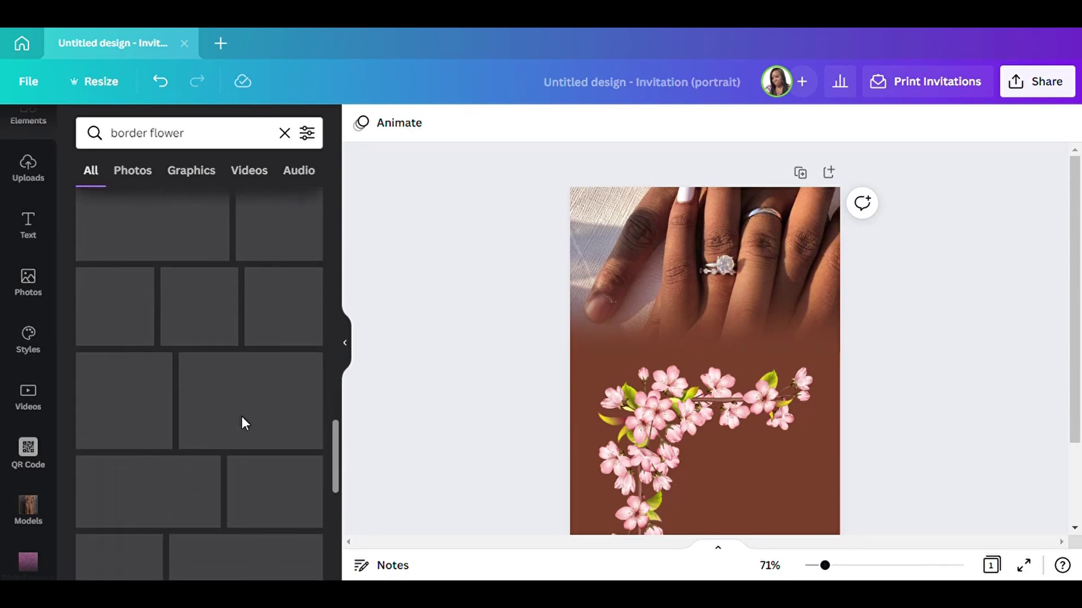
{"action": "scroll", "coordinate": [189, 450], "scroll_direction": "down", "scroll_amount": 10}
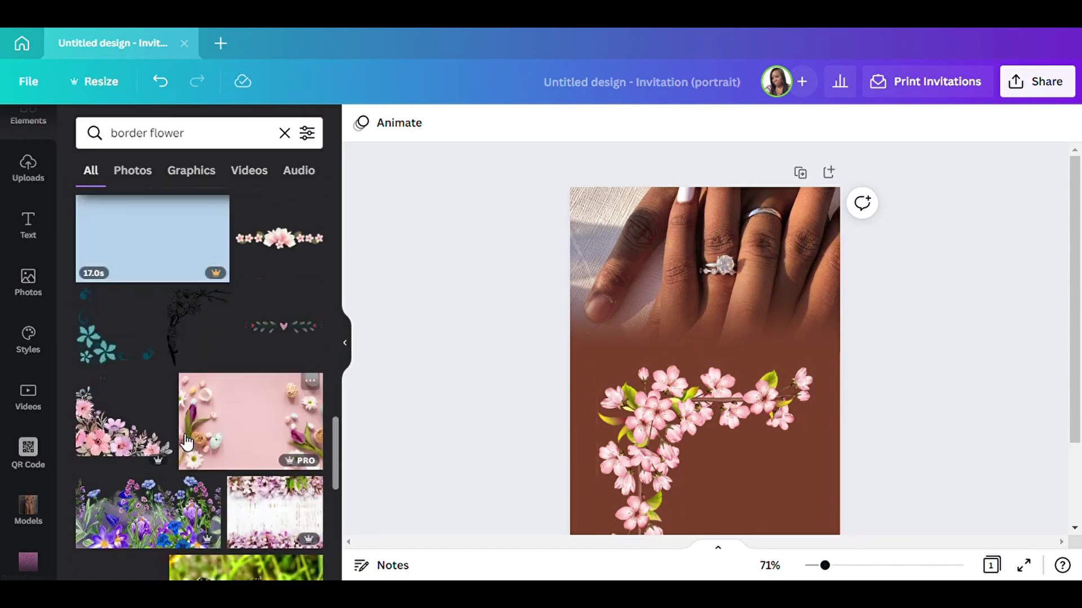
{"action": "scroll", "coordinate": [187, 448], "scroll_direction": "down", "scroll_amount": 10}
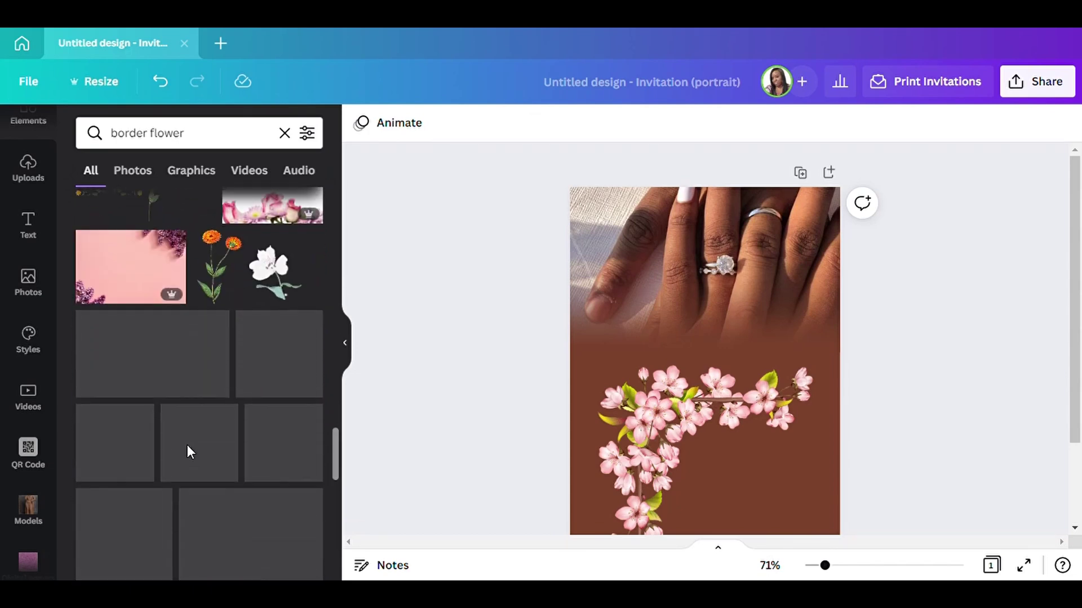
{"action": "scroll", "coordinate": [219, 449], "scroll_direction": "down", "scroll_amount": 10}
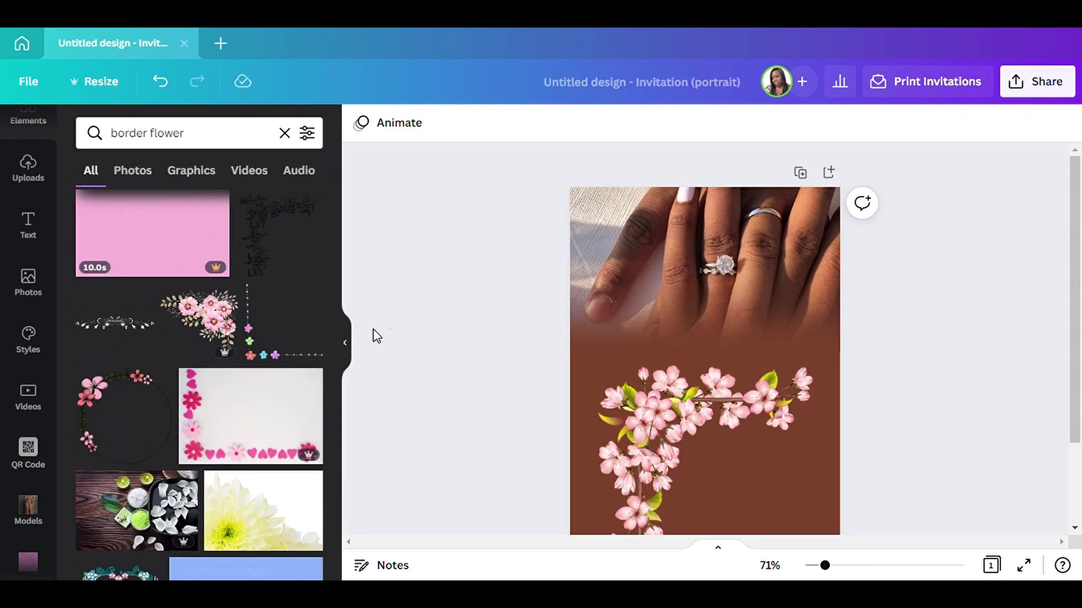
{"action": "scroll", "coordinate": [189, 407], "scroll_direction": "down", "scroll_amount": 5}
{"action": "scroll", "coordinate": [189, 414], "scroll_direction": "down", "scroll_amount": 10}
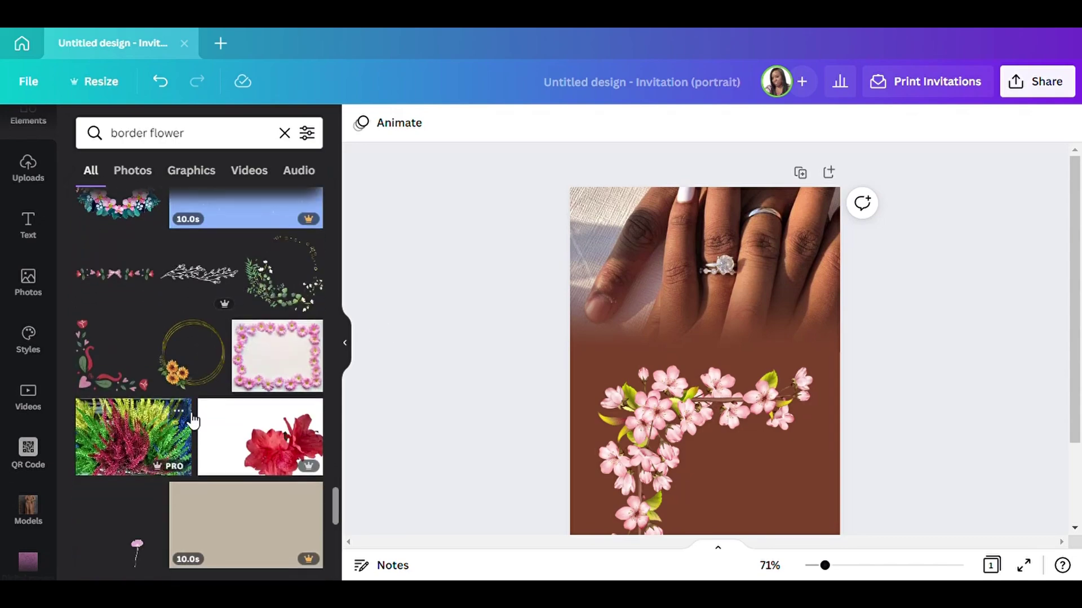
{"action": "scroll", "coordinate": [192, 420], "scroll_direction": "down", "scroll_amount": 10}
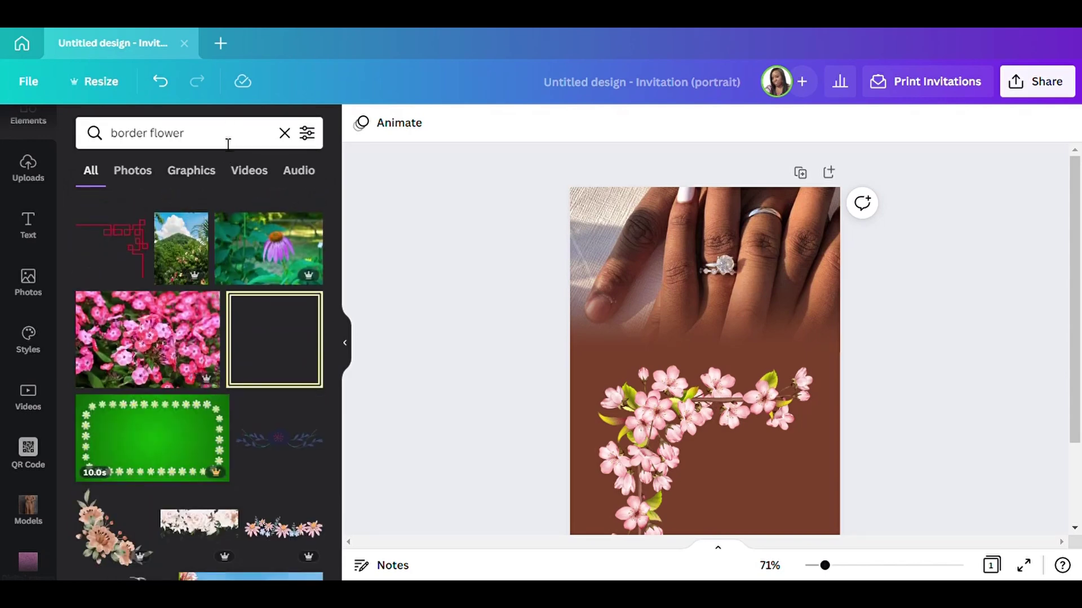
Step: Replace the element search term with 'flowers' and run the search
{"action": "left_click", "coordinate": [222, 145]}
{"action": "double_click", "coordinate": [224, 143]}
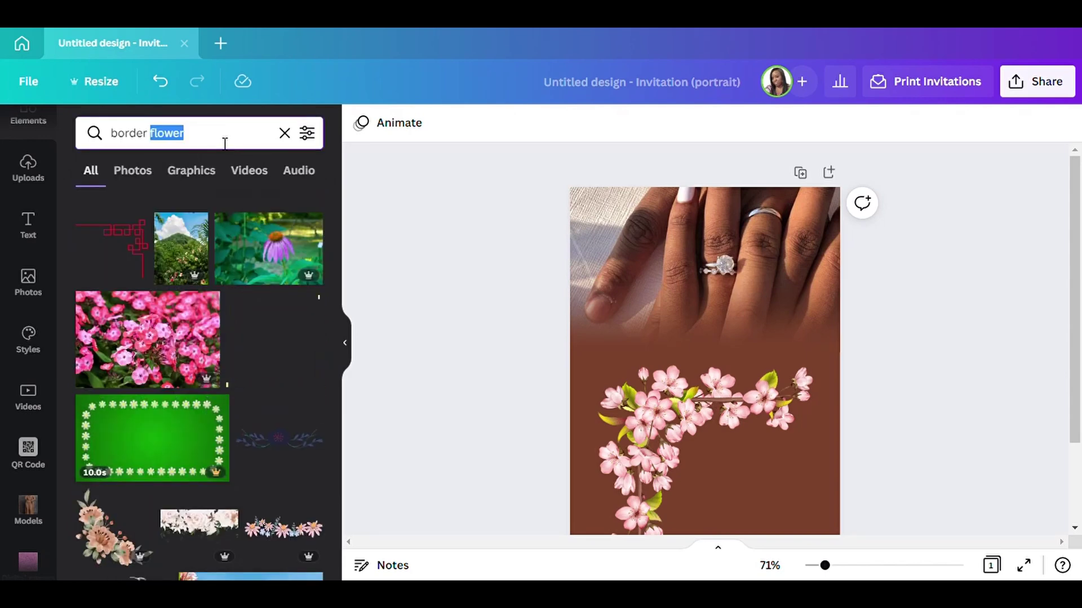
{"action": "key", "text": "BackSpace"}
{"action": "key", "text": "BackSpace"}
{"action": "key", "text": "BackSpace"}
{"action": "key", "text": "BackSpace"}
{"action": "key", "text": "BackSpace"}
{"action": "key", "text": "BackSpace"}
{"action": "key", "text": "BackSpace"}
{"action": "key", "text": "BackSpace"}
{"action": "type", "text": "f"}
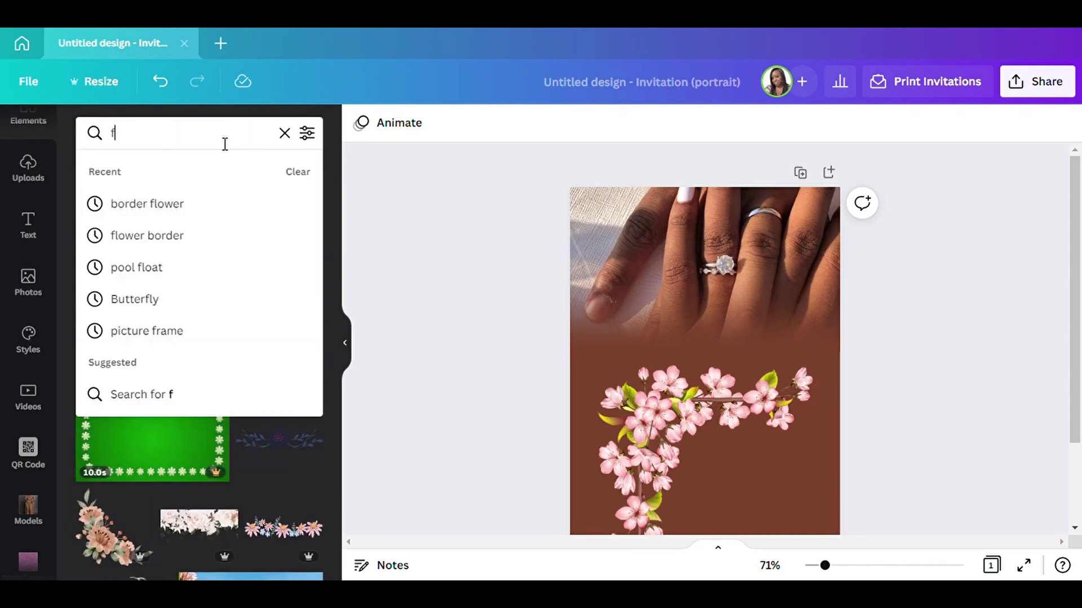
{"action": "type", "text": "lowers"}
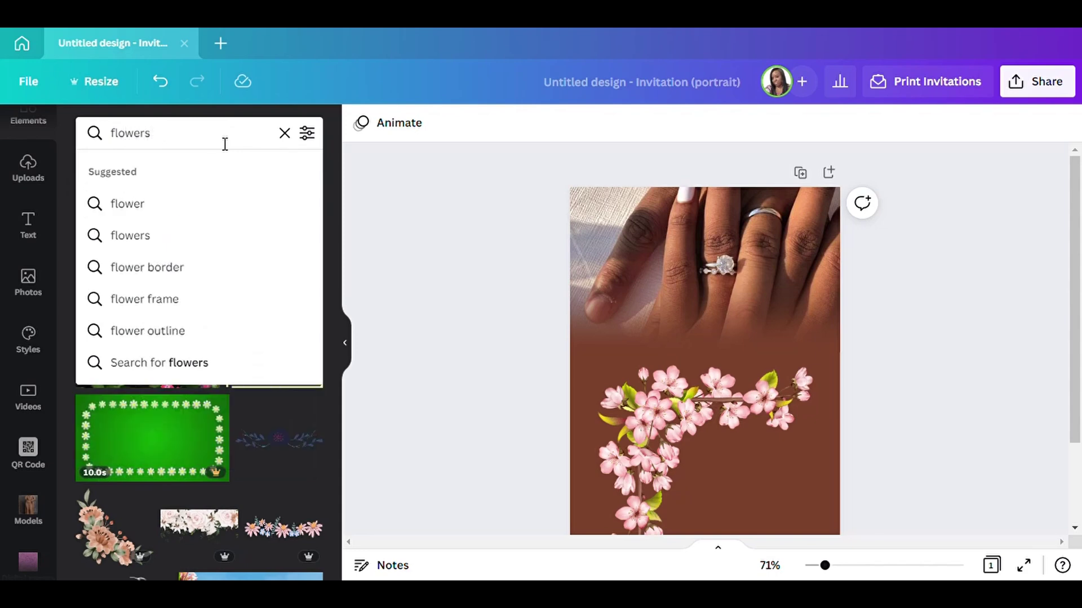
{"action": "key", "text": "Return"}
Step: Browse the flowers results, then collapse the elements side panel
{"action": "scroll", "coordinate": [193, 315], "scroll_direction": "down", "scroll_amount": 10}
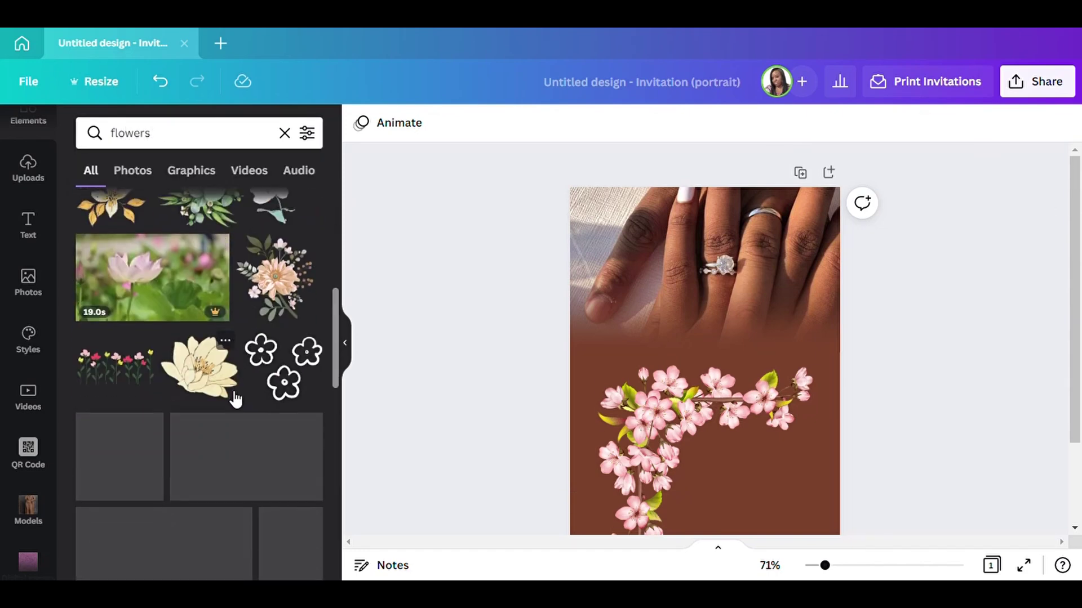
{"action": "scroll", "coordinate": [225, 417], "scroll_direction": "down", "scroll_amount": 6}
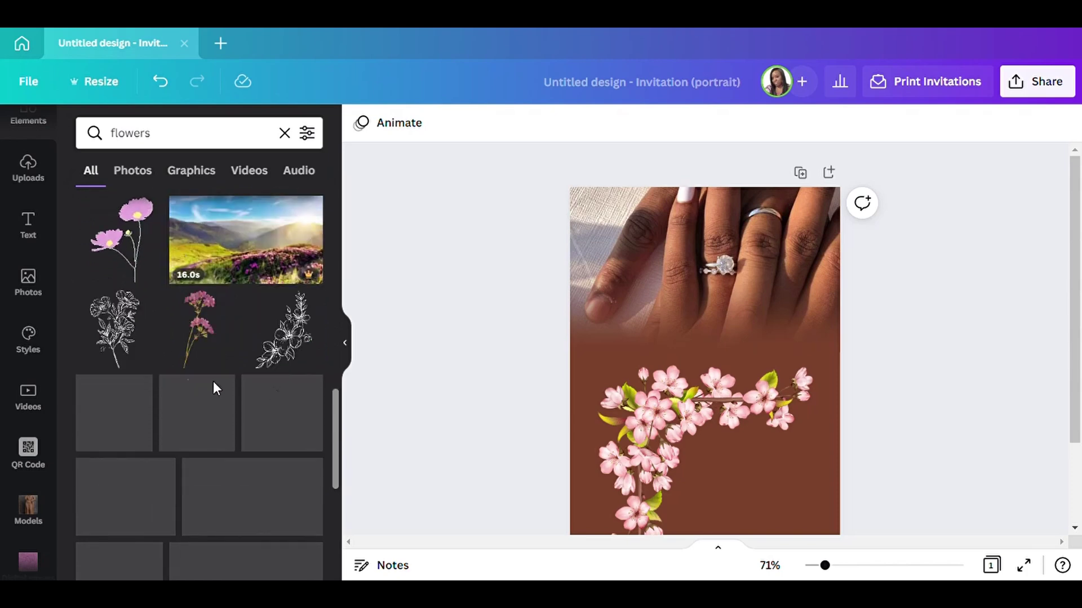
{"action": "scroll", "coordinate": [247, 414], "scroll_direction": "down", "scroll_amount": 7}
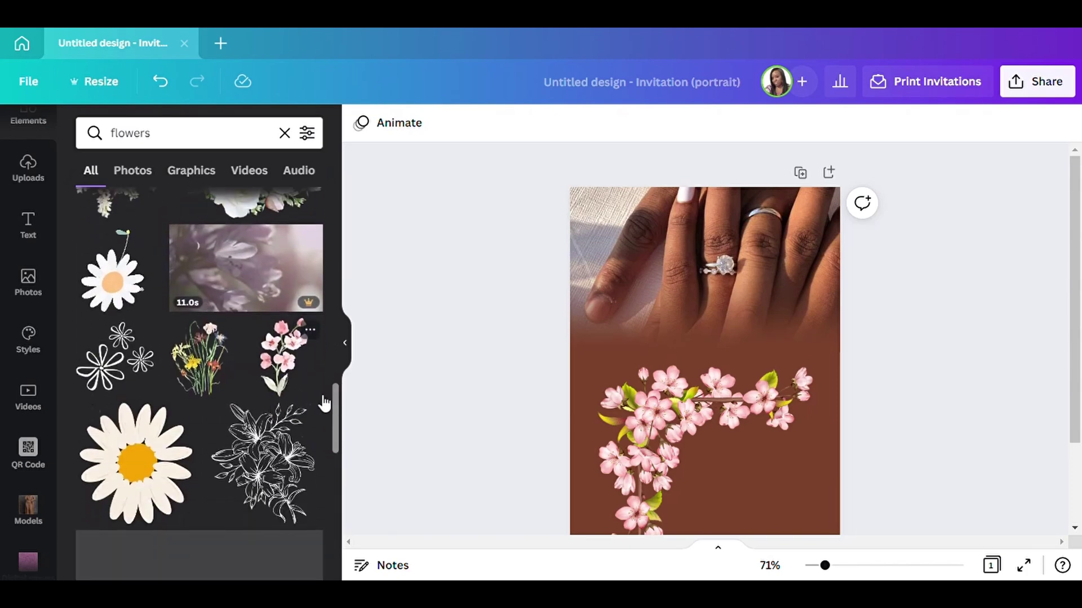
{"action": "scroll", "coordinate": [190, 366], "scroll_direction": "down", "scroll_amount": 8}
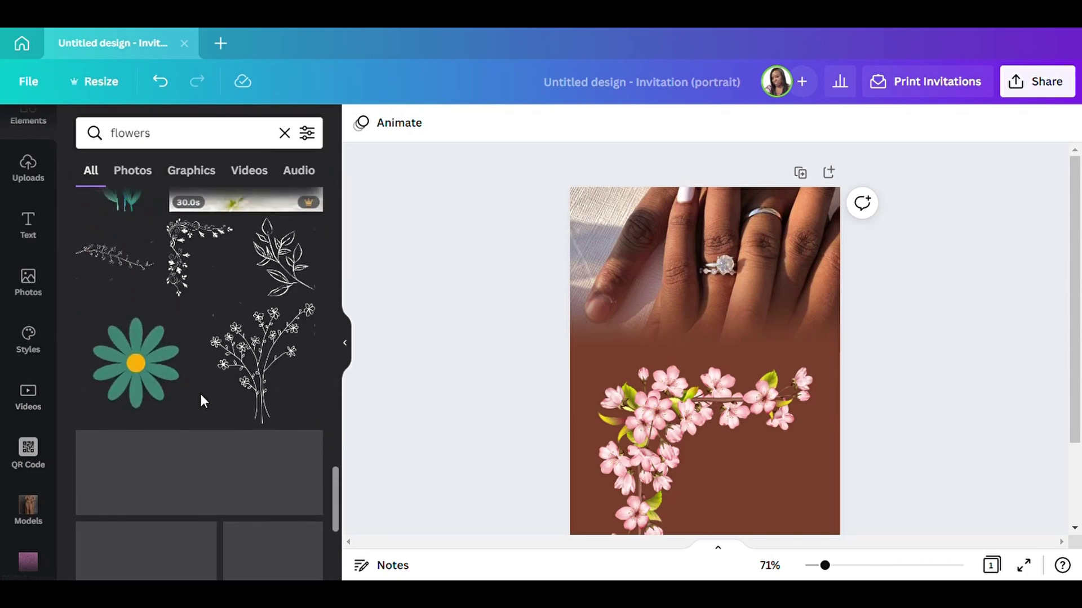
{"action": "scroll", "coordinate": [240, 380], "scroll_direction": "down", "scroll_amount": 5}
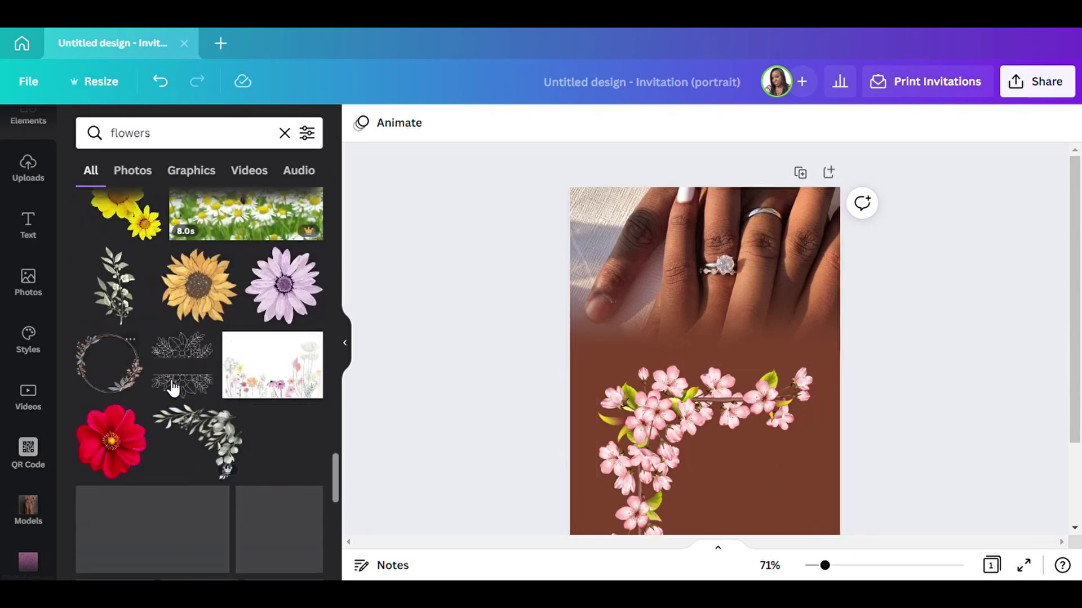
{"action": "left_click", "coordinate": [345, 345]}
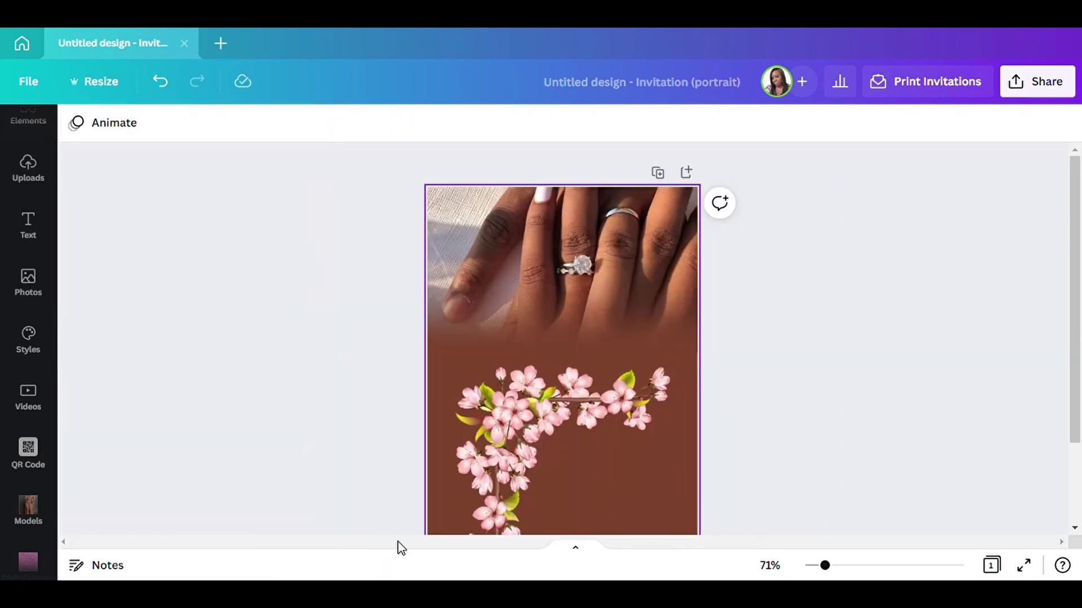
Step: Return the blossom corner to the top-left, duplicate it, and flip the copy vertically
{"action": "left_click_drag", "start_coordinate": [501, 455], "coordinate": [454, 259]}
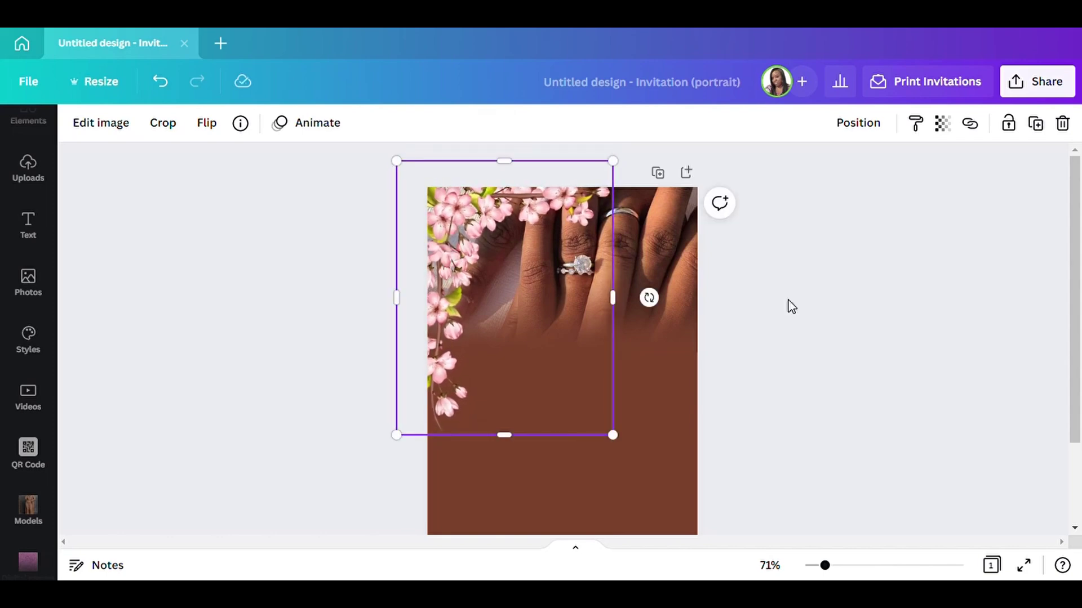
{"action": "left_click", "coordinate": [1043, 129]}
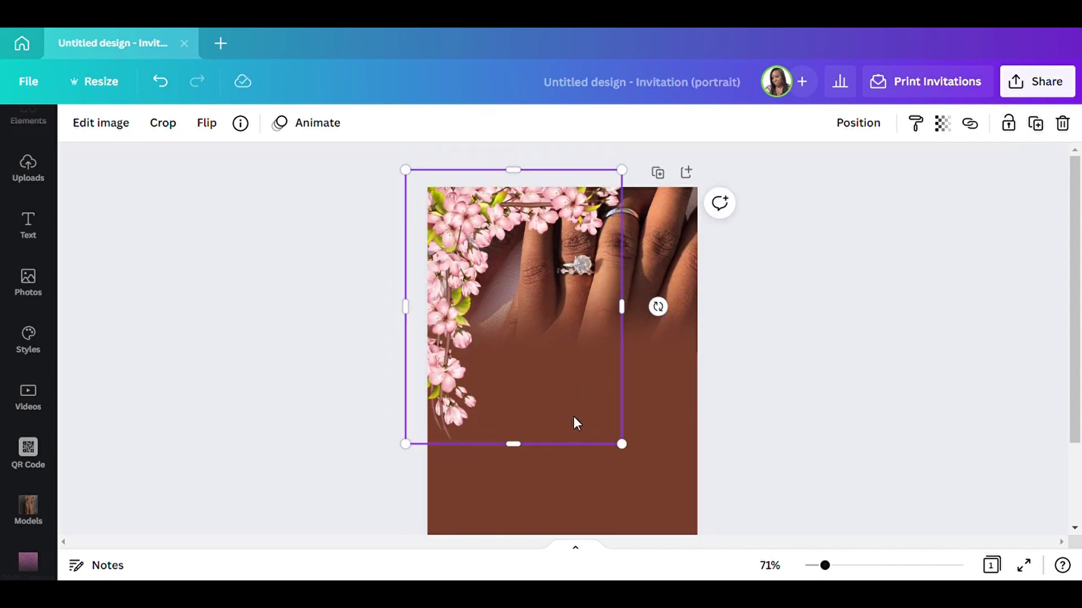
{"action": "left_click", "coordinate": [200, 132]}
{"action": "left_click", "coordinate": [248, 197]}
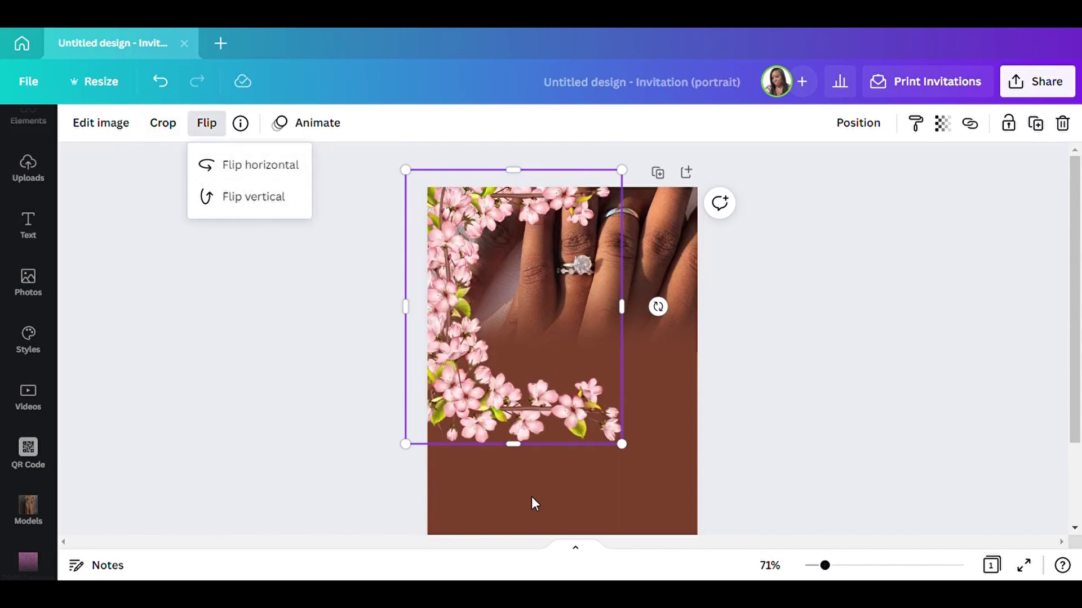
Step: Flip the copy horizontally too and place it in the bottom-right corner
{"action": "left_click_drag", "start_coordinate": [474, 373], "coordinate": [524, 445]}
{"action": "left_click", "coordinate": [216, 130]}
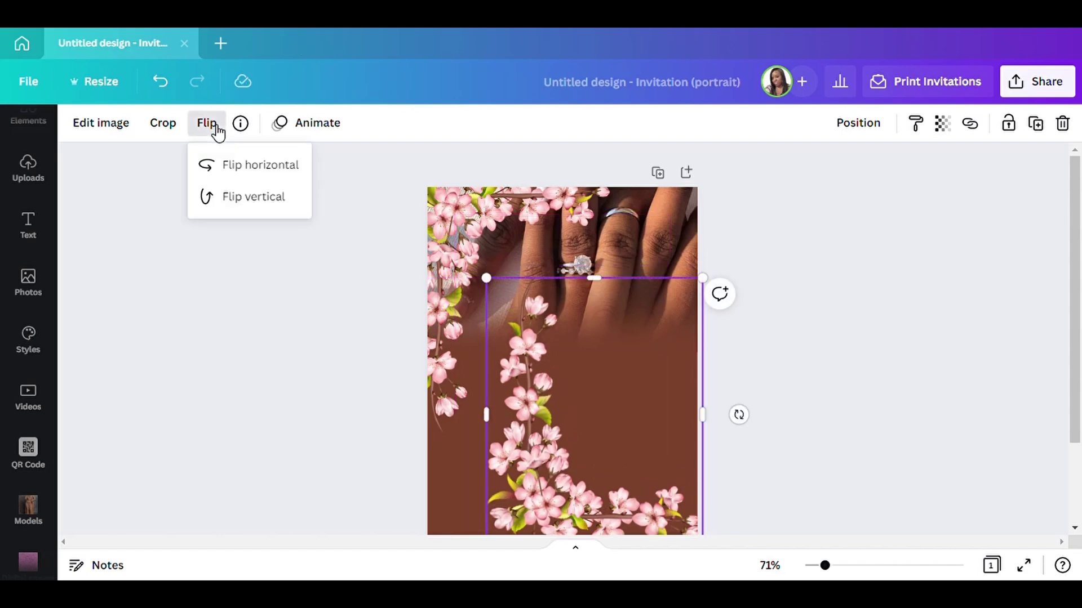
{"action": "left_click", "coordinate": [232, 169]}
{"action": "left_click_drag", "start_coordinate": [667, 488], "coordinate": [702, 503]}
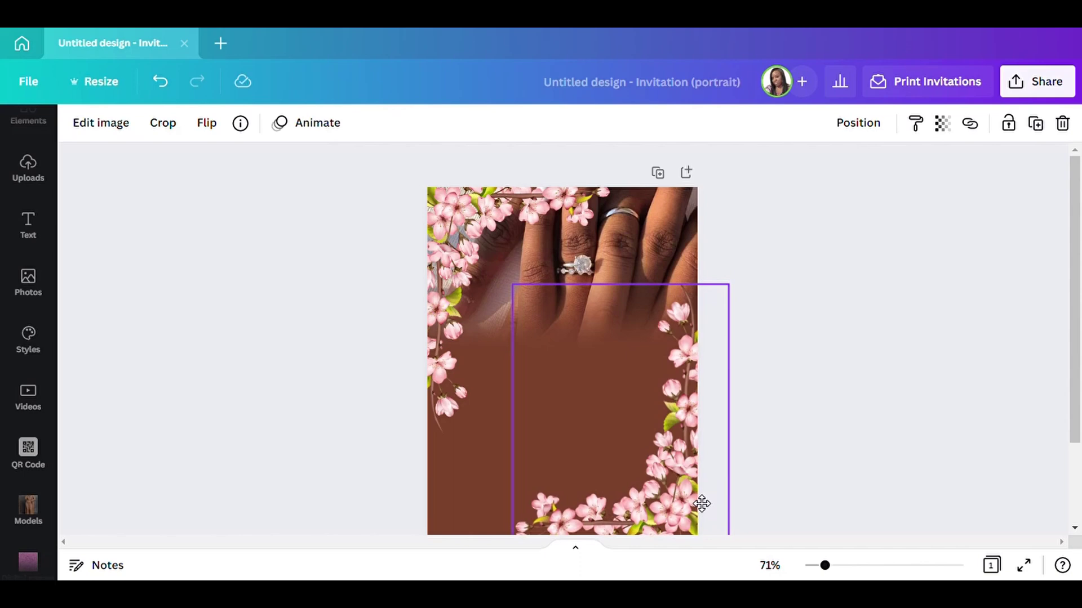
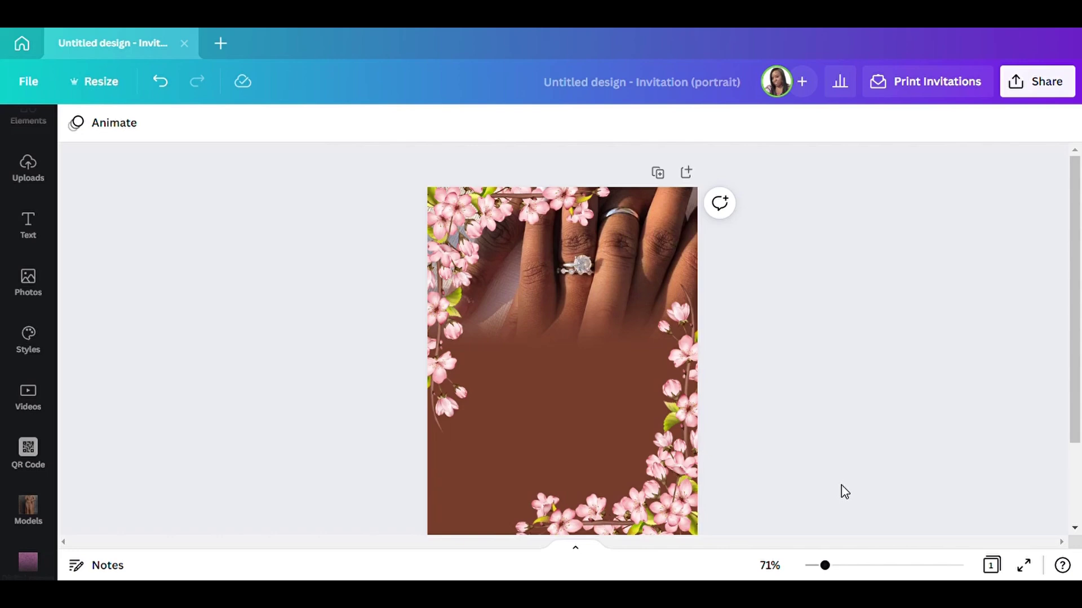
Step: Duplicate the hand-and-ring photo and align the copy with the original
{"action": "left_click", "coordinate": [610, 329]}
{"action": "left_click", "coordinate": [495, 326]}
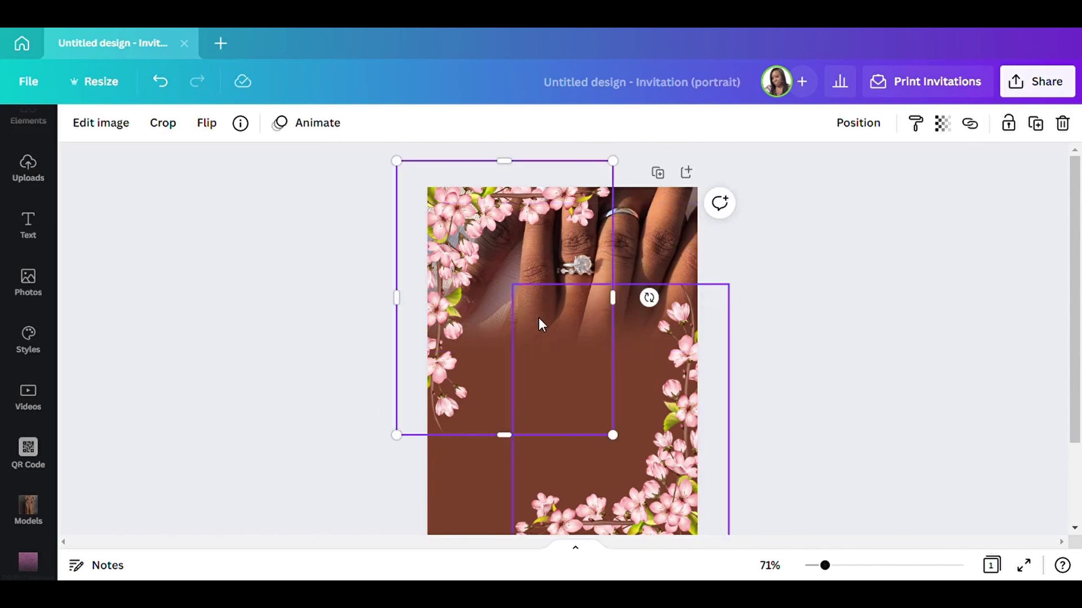
{"action": "left_click", "coordinate": [653, 251]}
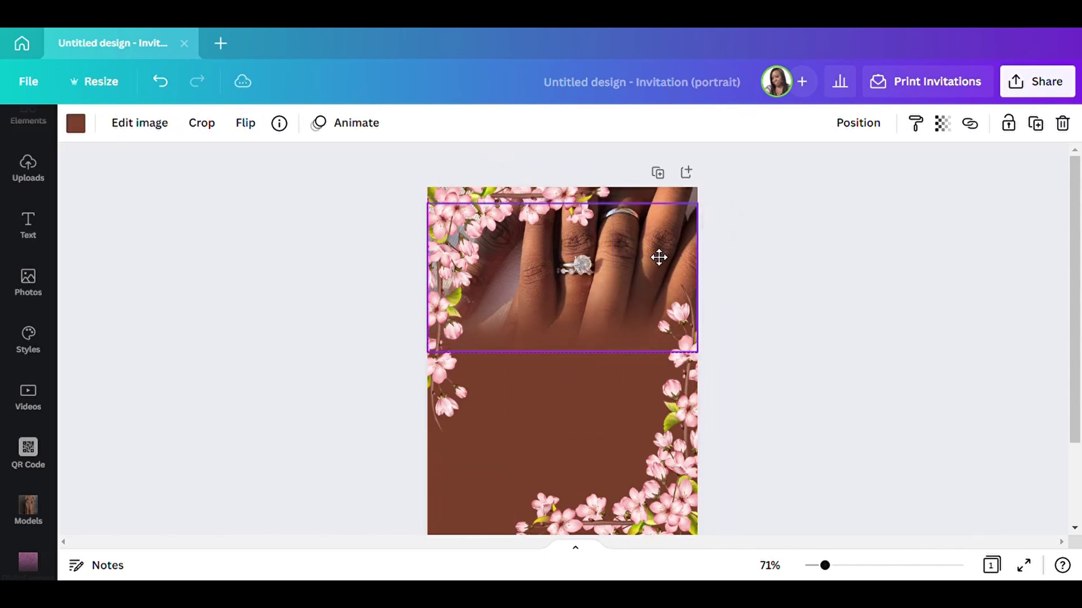
{"action": "left_click", "coordinate": [1035, 124]}
{"action": "left_click_drag", "start_coordinate": [638, 299], "coordinate": [637, 285]}
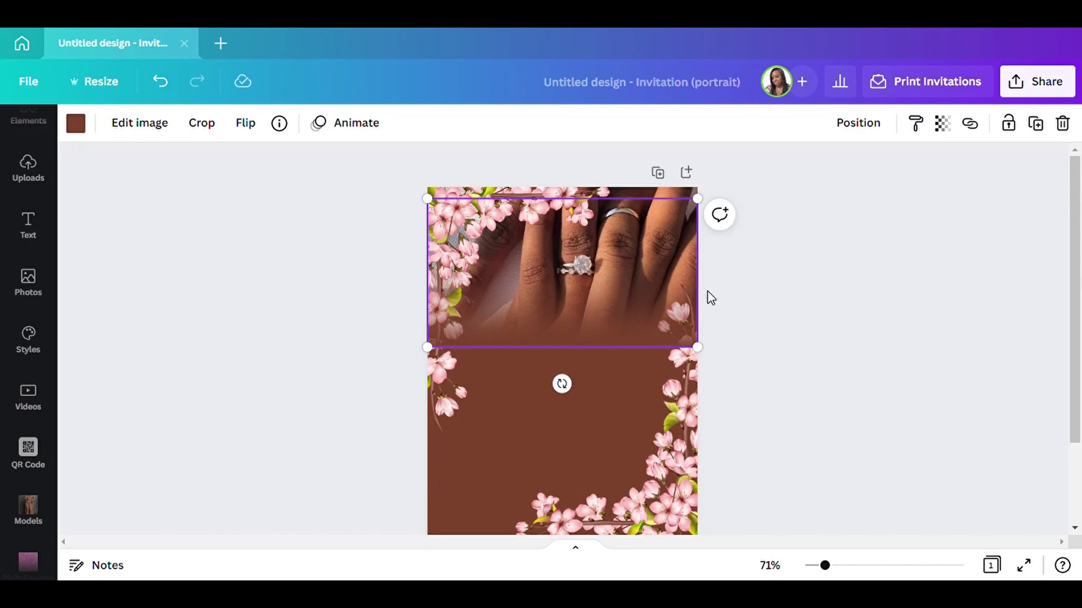
{"action": "mouse_move", "coordinate": [654, 188]}
{"action": "left_mouse_down"}
{"action": "mouse_move", "coordinate": [667, 187]}
{"action": "mouse_move", "coordinate": [658, 194]}
{"action": "left_mouse_up"}
{"action": "left_click", "coordinate": [644, 337]}
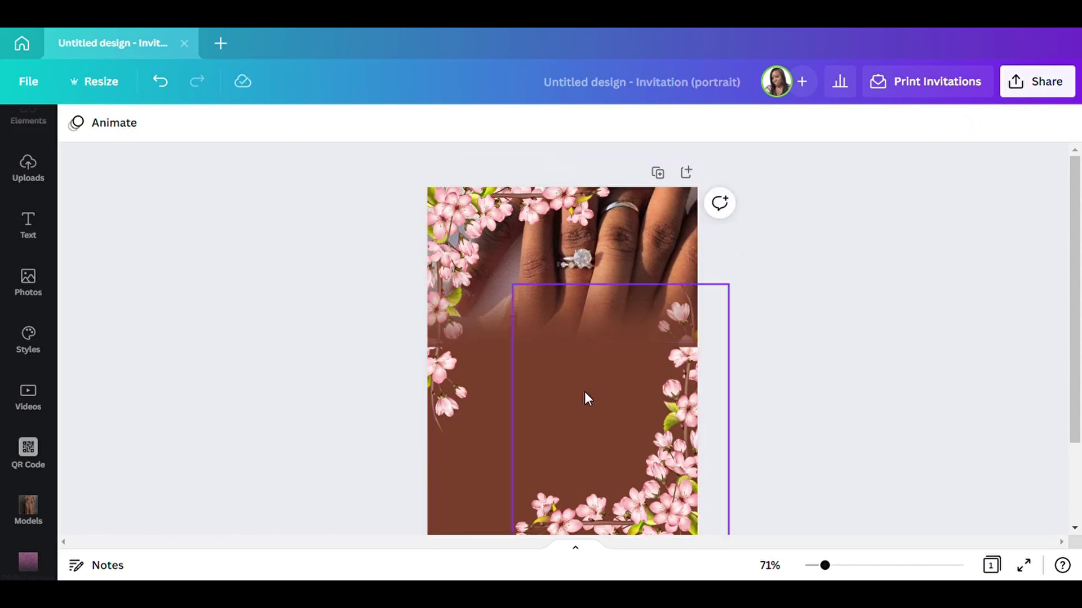
Step: Send the hand photo backward and to the back, behind the pink blossoms
{"action": "left_click", "coordinate": [589, 332]}
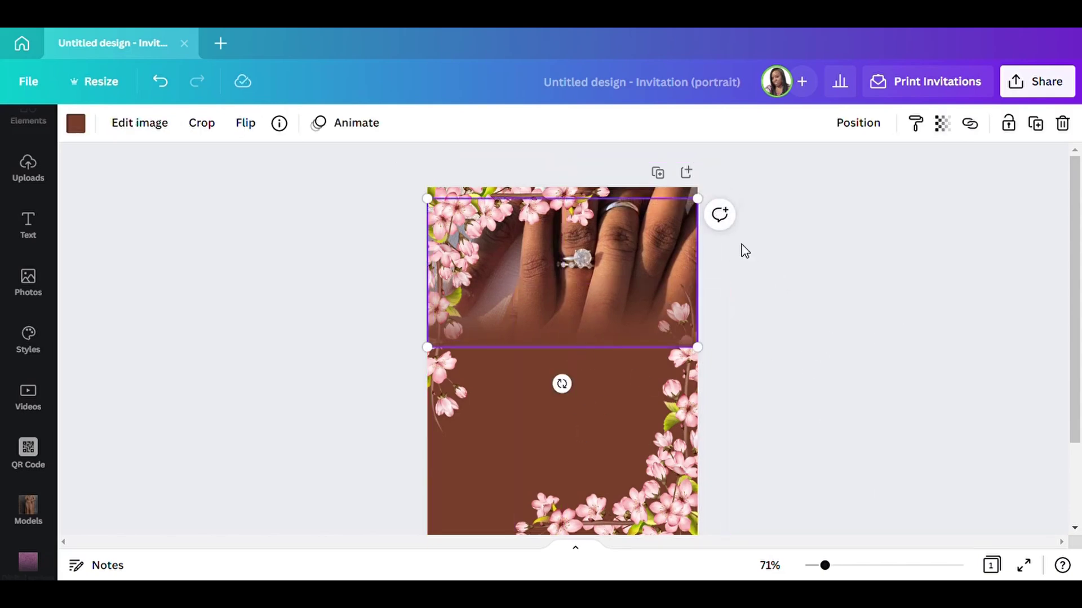
{"action": "left_click", "coordinate": [857, 123]}
{"action": "left_click", "coordinate": [789, 175]}
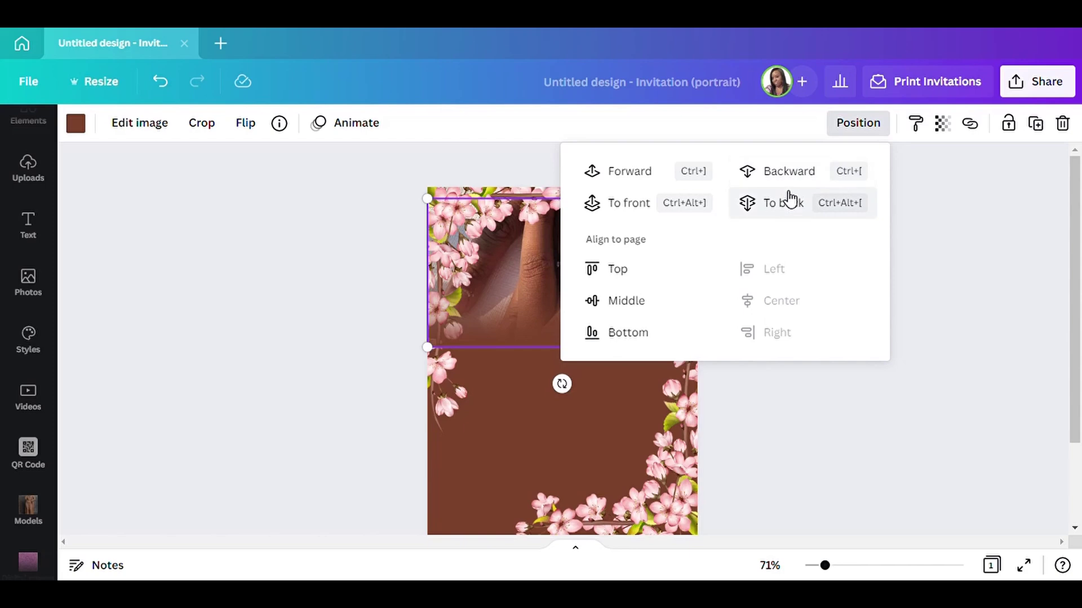
{"action": "left_click", "coordinate": [786, 202]}
{"action": "left_click", "coordinate": [863, 399]}
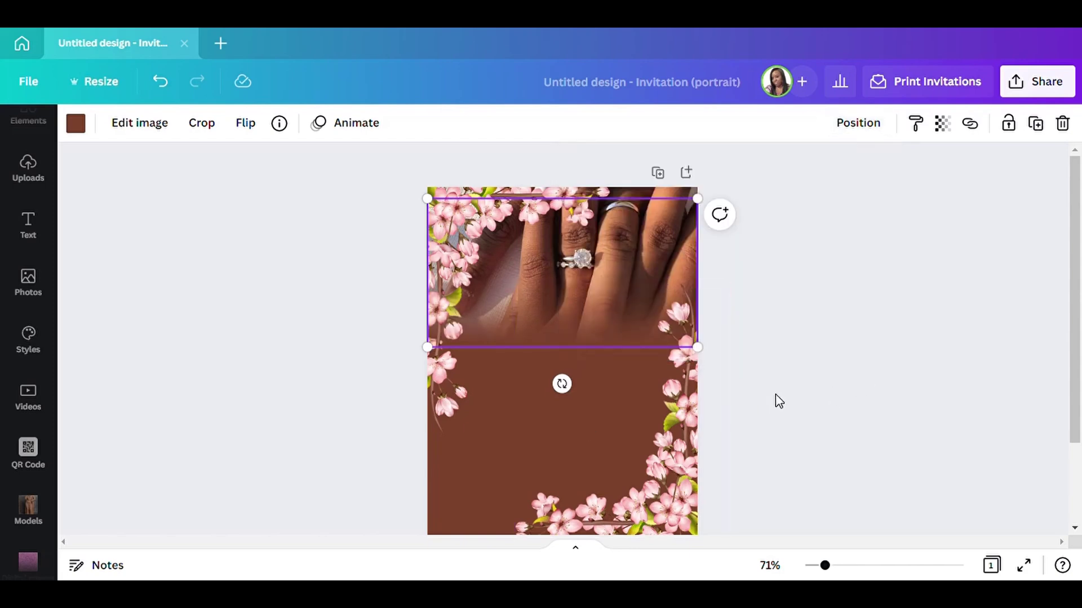
{"action": "left_click", "coordinate": [749, 374]}
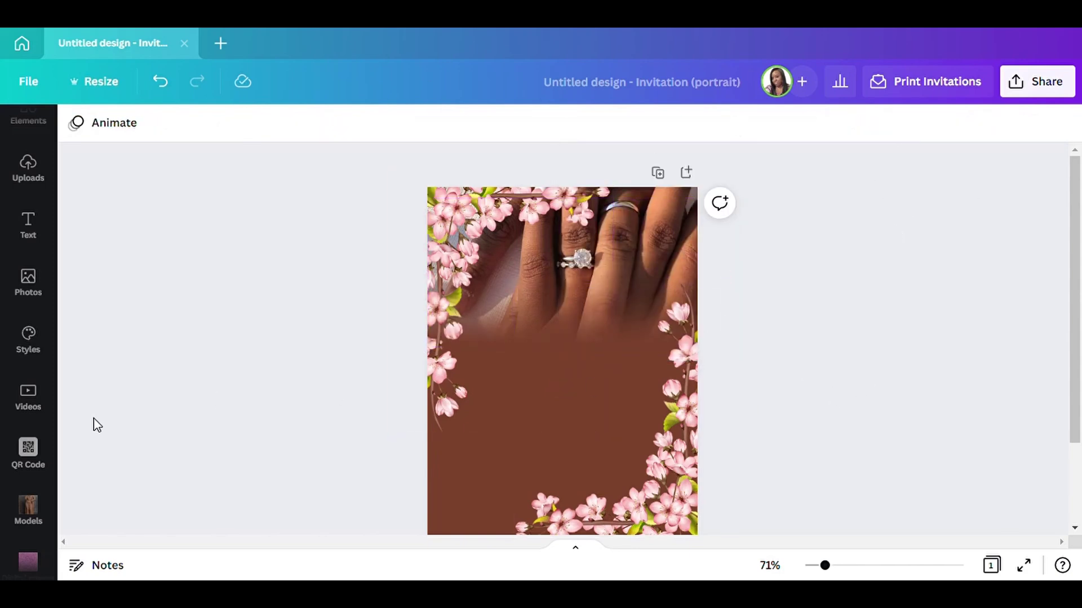
{"action": "left_click", "coordinate": [37, 235]}
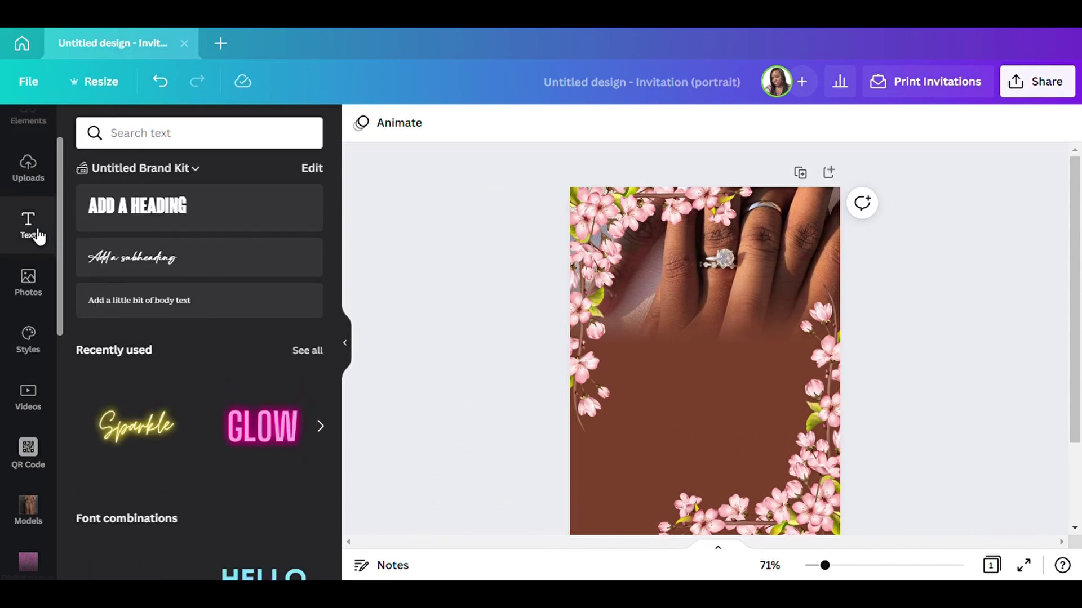
Step: Add a body text box reading 'You're invited'
{"action": "left_click", "coordinate": [117, 307]}
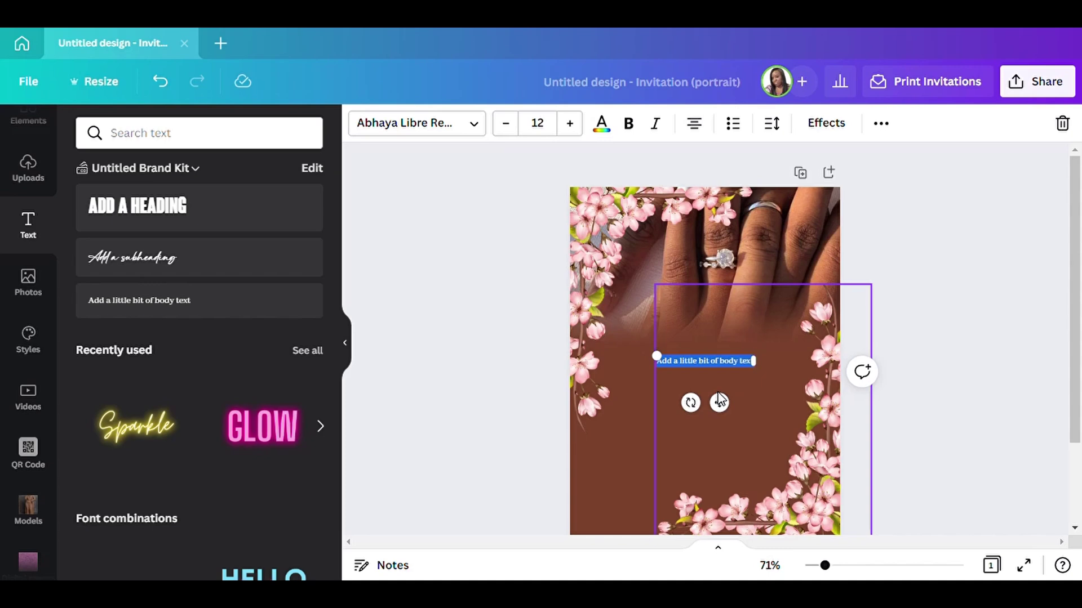
{"action": "type", "text": "You"}
{"action": "type", "text": "'"}
{"action": "type", "text": "re invit"}
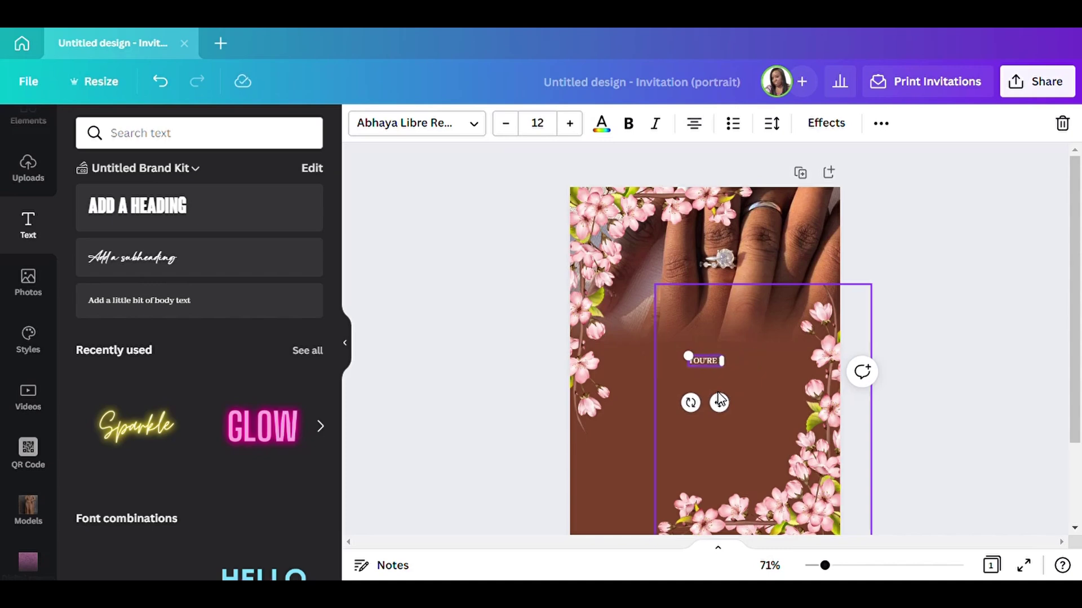
{"action": "type", "text": "ed"}
{"action": "left_click", "coordinate": [348, 347]}
Step: Apply a Curve text effect set to 69 and enlarge the curved text
{"action": "left_click", "coordinate": [594, 129]}
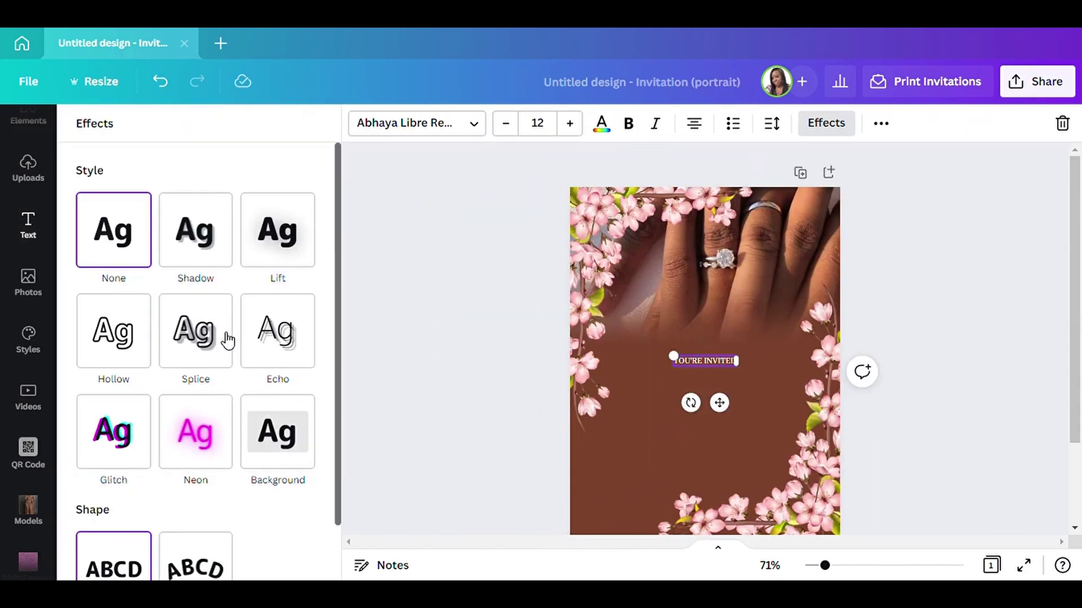
{"action": "scroll", "coordinate": [230, 345], "scroll_direction": "down", "scroll_amount": 2}
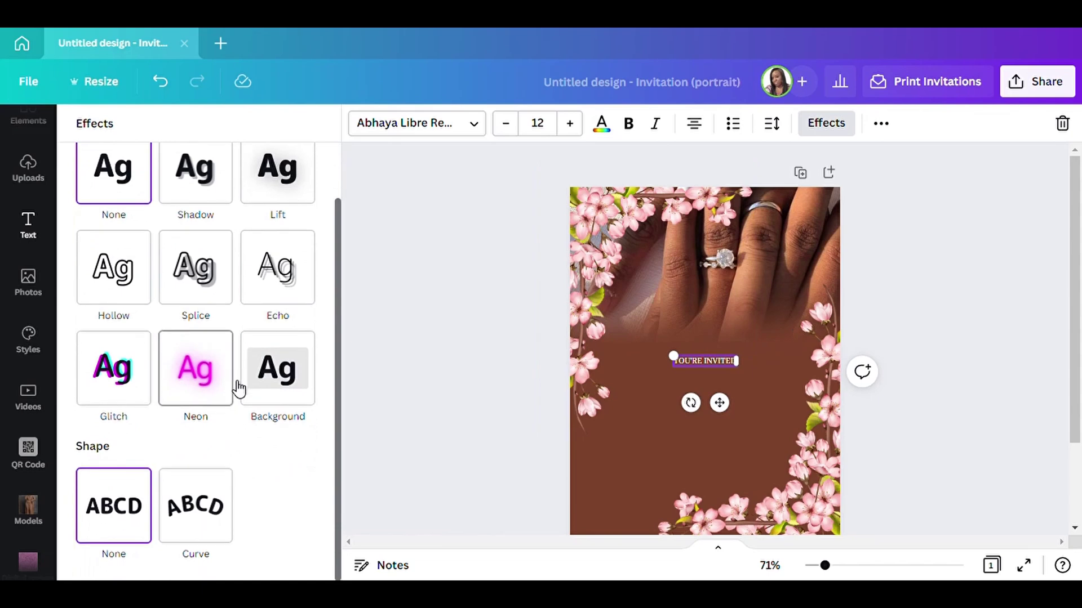
{"action": "left_click", "coordinate": [205, 519]}
{"action": "scroll", "coordinate": [201, 242], "scroll_direction": "up", "scroll_amount": 1}
{"action": "scroll", "coordinate": [152, 527], "scroll_direction": "down", "scroll_amount": 2}
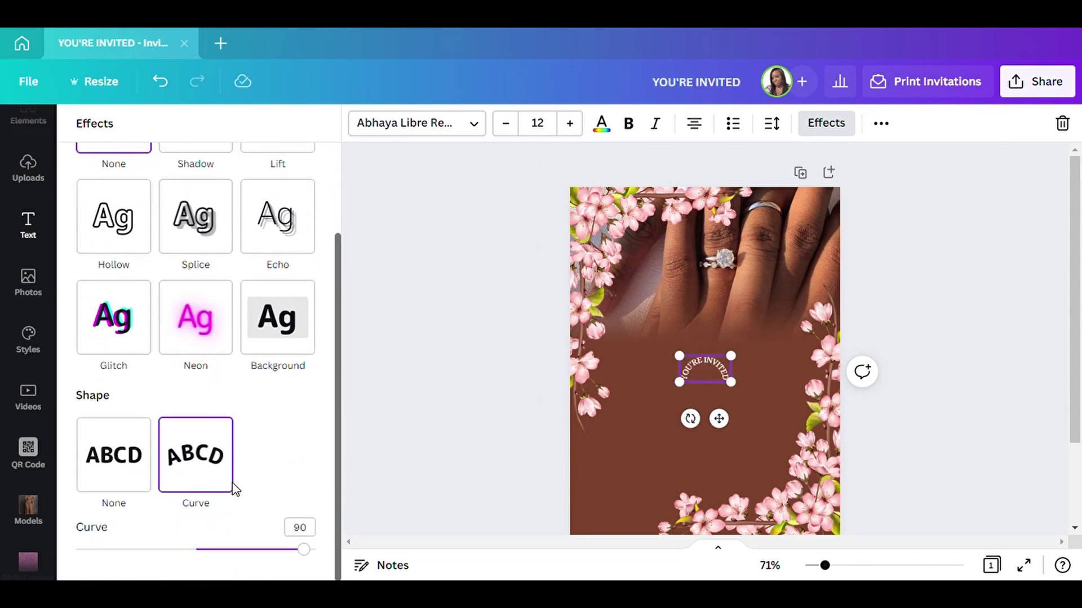
{"action": "left_click_drag", "start_coordinate": [304, 550], "coordinate": [279, 550]}
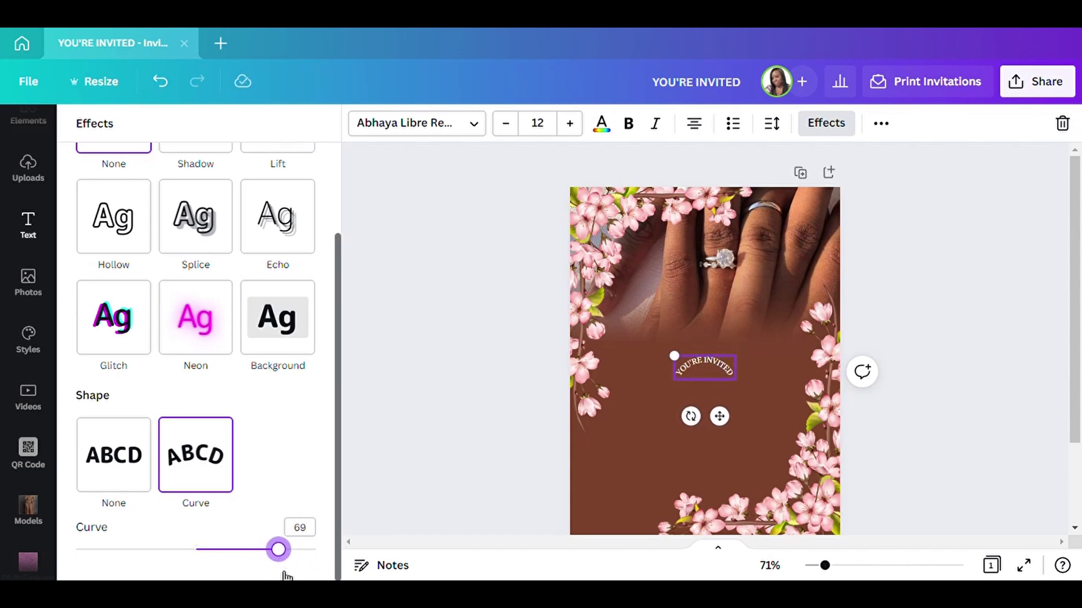
{"action": "left_click_drag", "start_coordinate": [674, 356], "coordinate": [623, 338]}
Step: Shrink the curved heading to 18.2 and centre it just below the ring photo
{"action": "left_click", "coordinate": [1000, 430]}
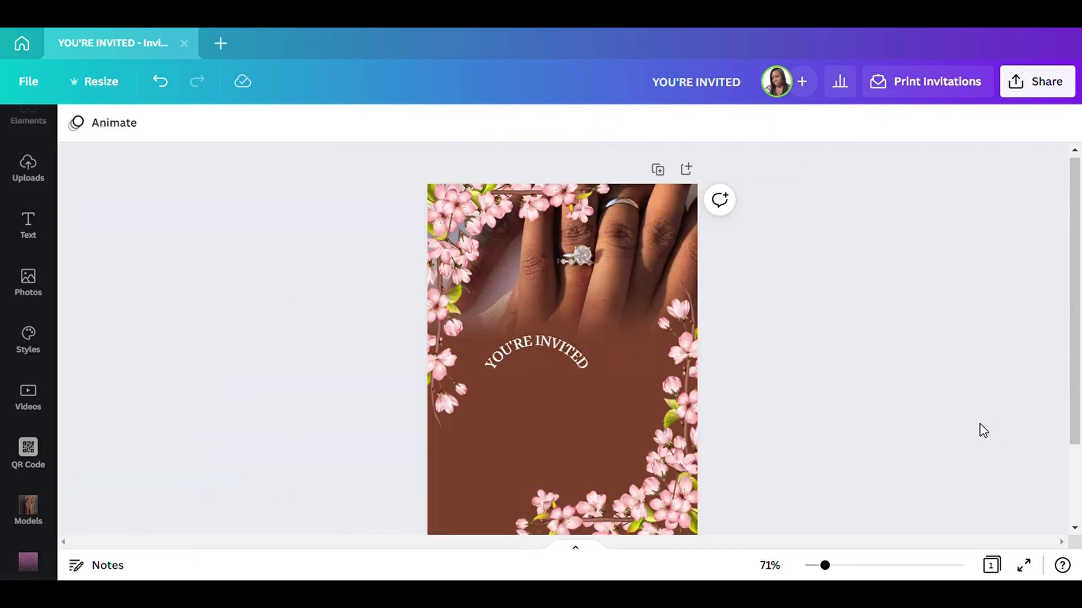
{"action": "left_click", "coordinate": [540, 370]}
{"action": "left_click_drag", "start_coordinate": [563, 420], "coordinate": [592, 398]}
{"action": "left_click_drag", "start_coordinate": [623, 317], "coordinate": [604, 324]}
{"action": "left_click_drag", "start_coordinate": [575, 413], "coordinate": [582, 400]}
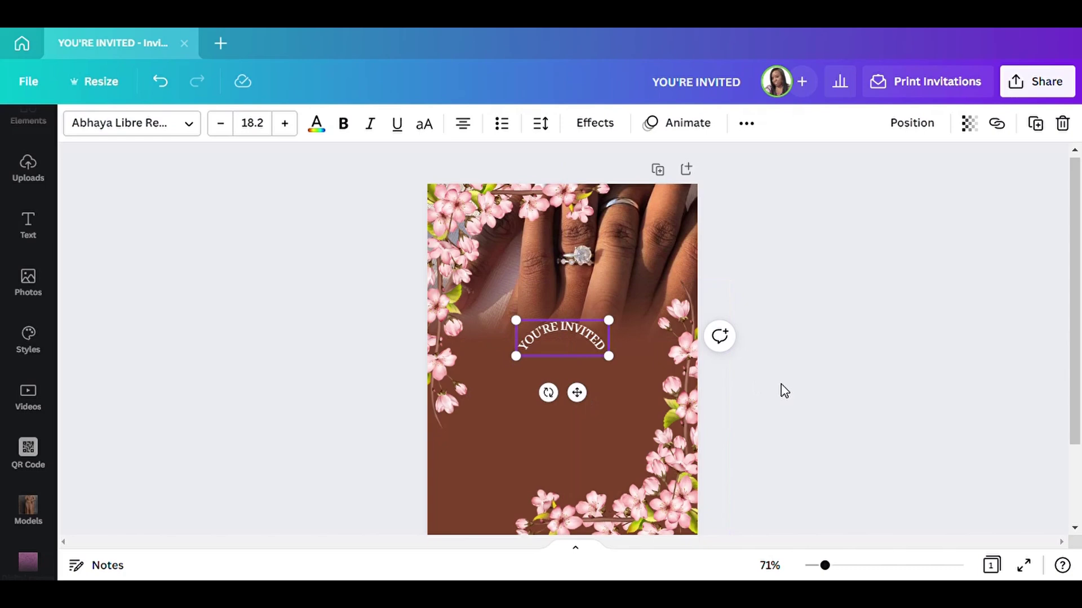
{"action": "left_click", "coordinate": [814, 436]}
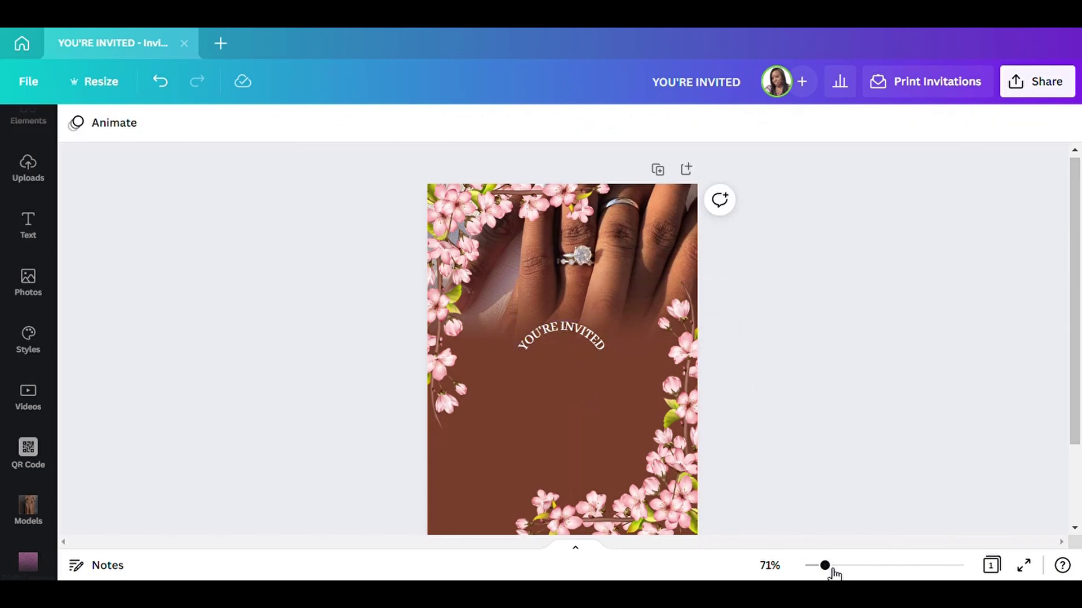
Step: Zoom out with the zoom slider to see more of the page
{"action": "left_click_drag", "start_coordinate": [833, 571], "coordinate": [828, 565]}
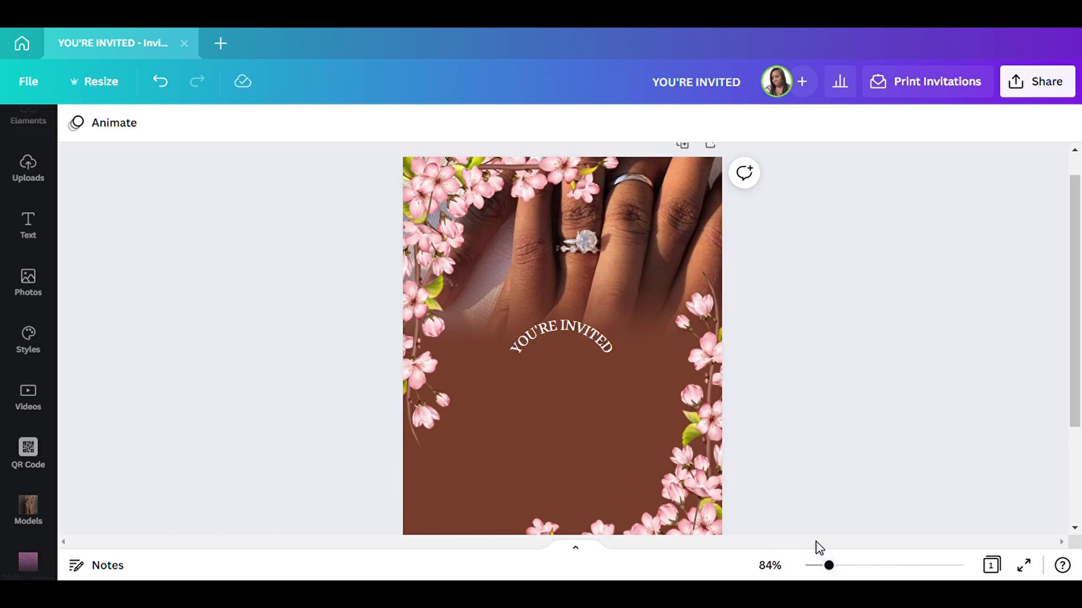
{"action": "scroll", "coordinate": [819, 423], "scroll_direction": "down", "scroll_amount": 2}
{"action": "scroll", "coordinate": [824, 423], "scroll_direction": "up", "scroll_amount": 1}
{"action": "scroll", "coordinate": [823, 422], "scroll_direction": "up", "scroll_amount": 1}
{"action": "left_click_drag", "start_coordinate": [832, 570], "coordinate": [831, 578]}
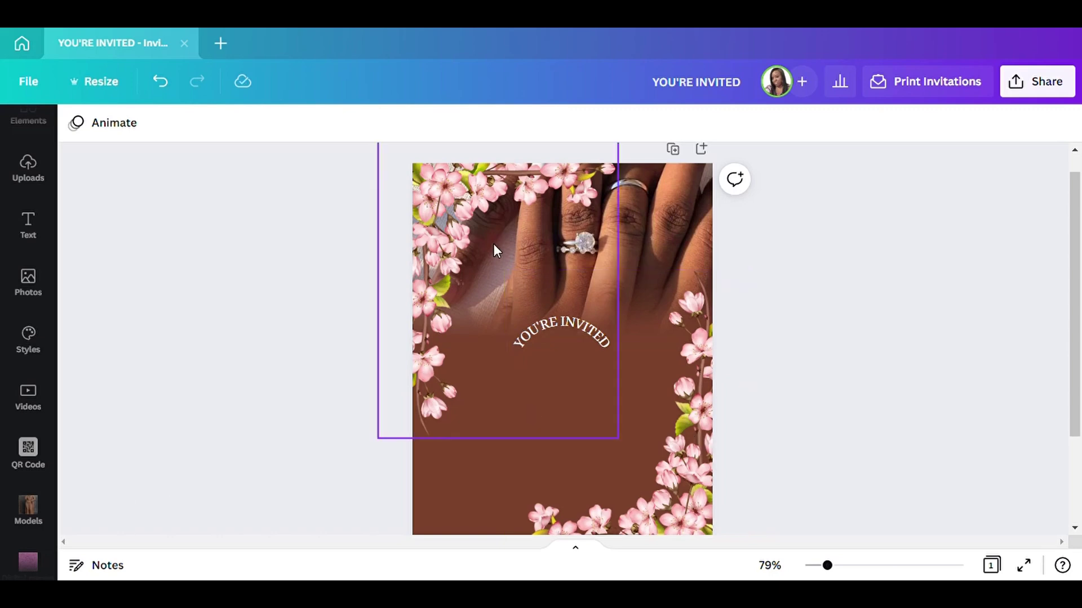
{"action": "left_click", "coordinate": [563, 323]}
{"action": "left_click", "coordinate": [562, 323]}
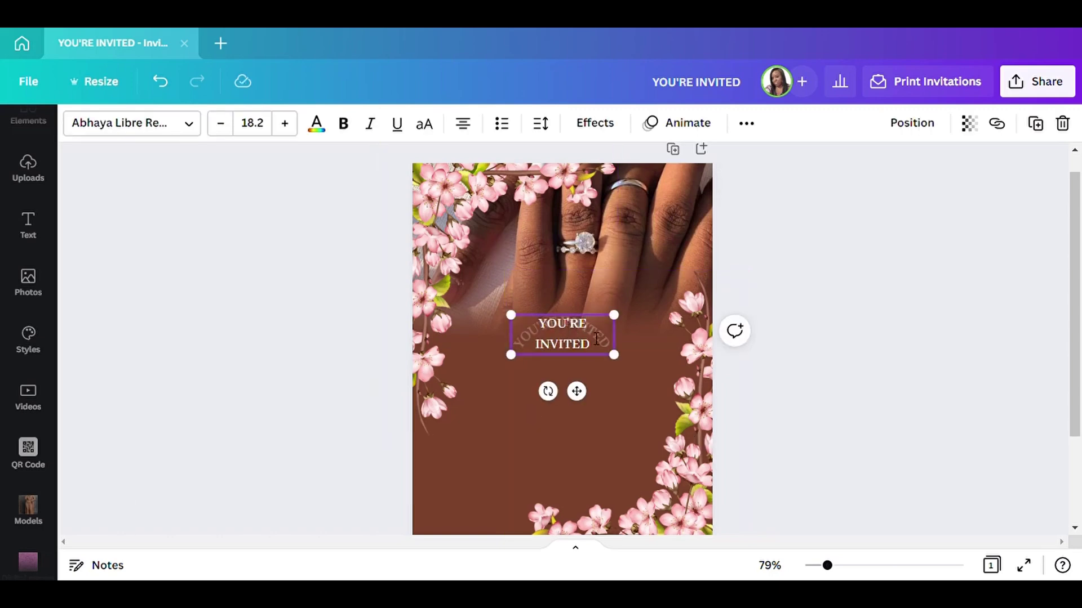
{"action": "key", "text": "BackSpace"}
{"action": "key", "text": "BackSpace"}
{"action": "key", "text": "BackSpace"}
{"action": "type", "text": "ARE"}
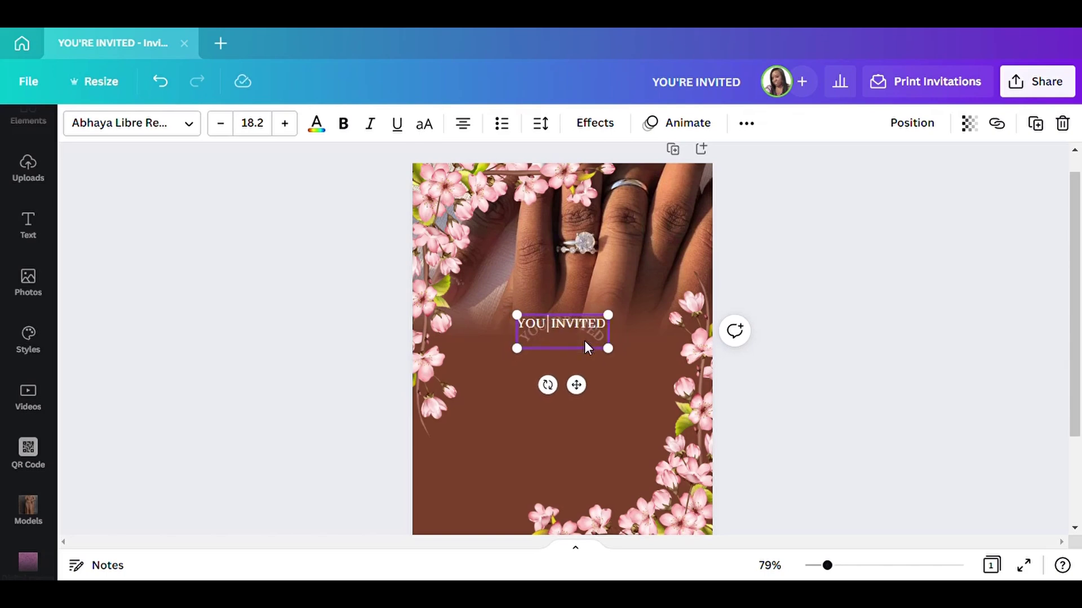
{"action": "left_click", "coordinate": [800, 409]}
{"action": "left_click", "coordinate": [555, 340]}
{"action": "left_click_drag", "start_coordinate": [555, 341], "coordinate": [559, 340]}
{"action": "left_click", "coordinate": [870, 367]}
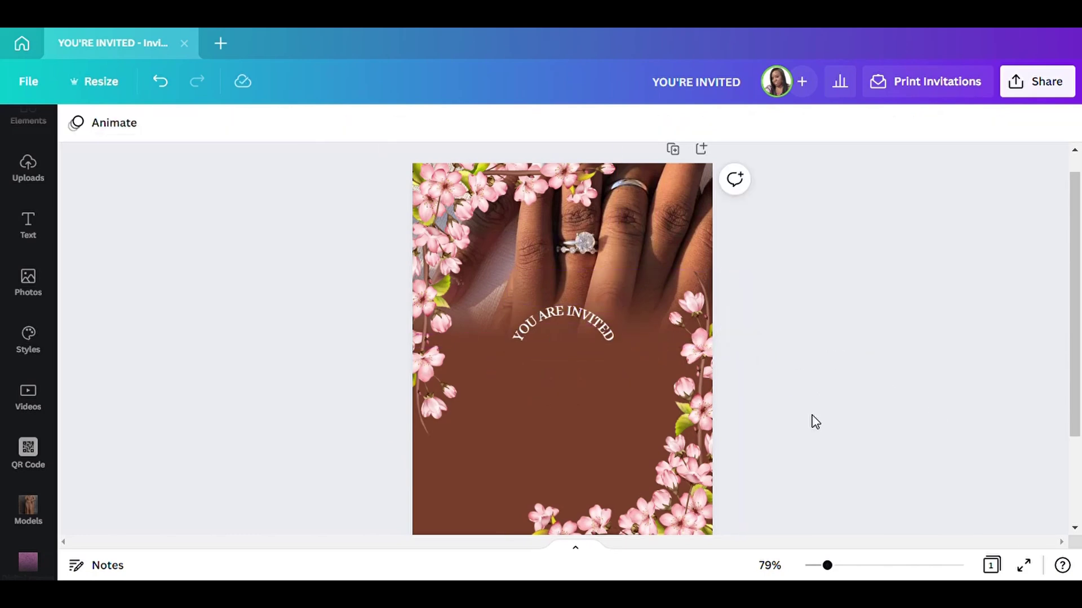
{"action": "left_click", "coordinate": [561, 316]}
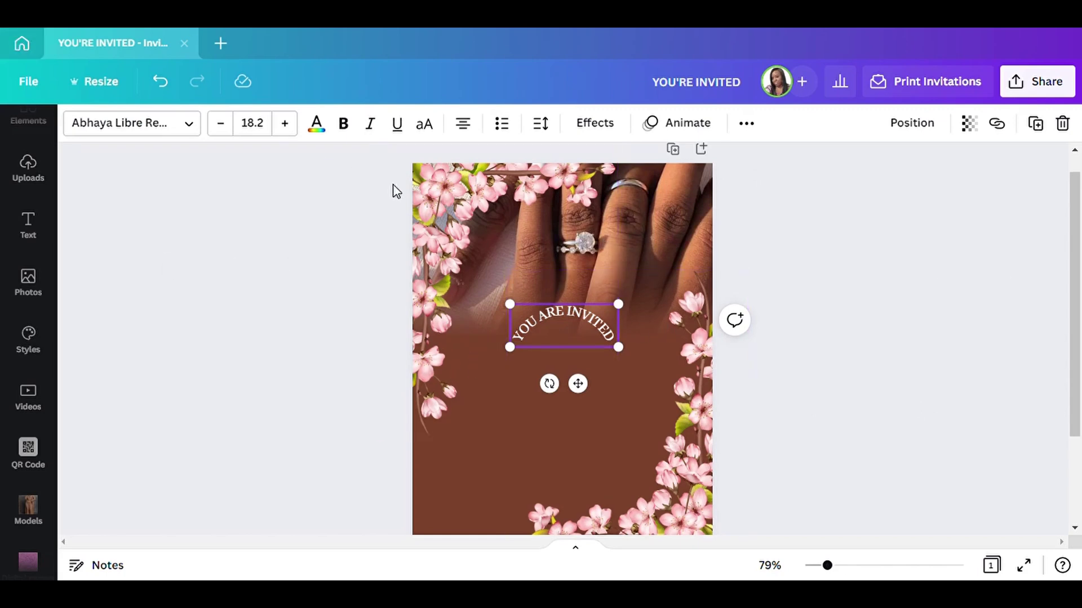
Step: Colour the curved YOU ARE INVITED heading soft pink and make it bold
{"action": "left_click", "coordinate": [316, 125]}
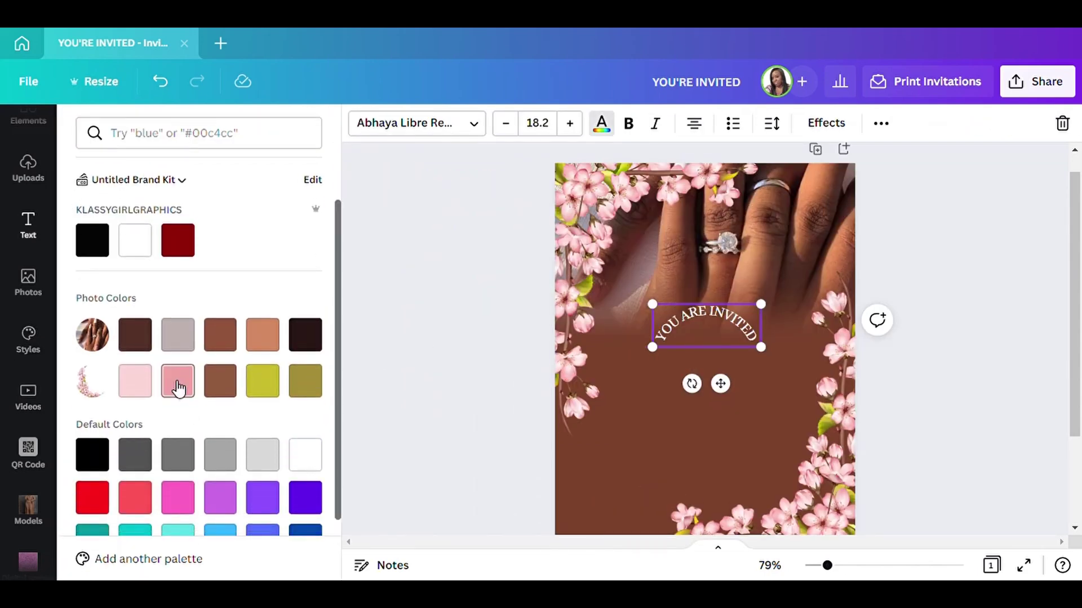
{"action": "left_click", "coordinate": [179, 384]}
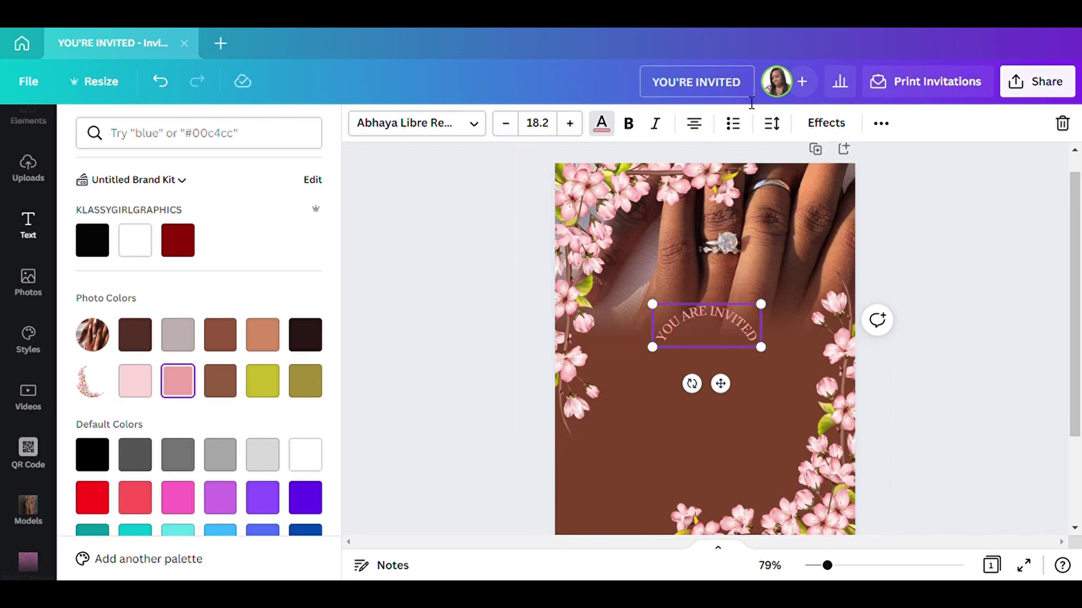
{"action": "left_click", "coordinate": [637, 137]}
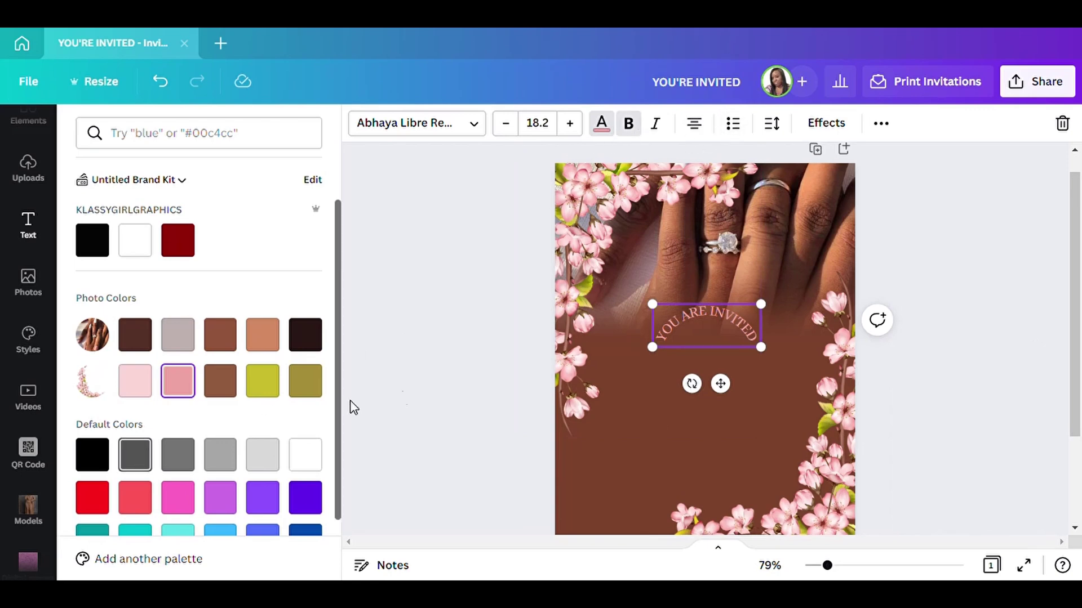
{"action": "left_click", "coordinate": [404, 442]}
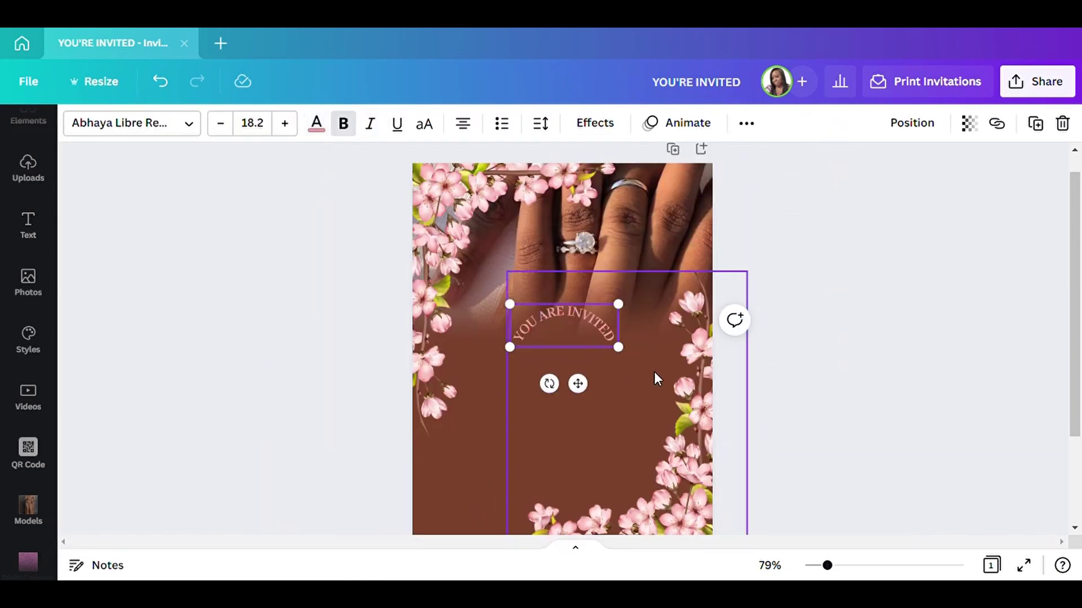
{"action": "left_click", "coordinate": [917, 357]}
Step: Add a new body text box to the invitation page
{"action": "left_click", "coordinate": [549, 321]}
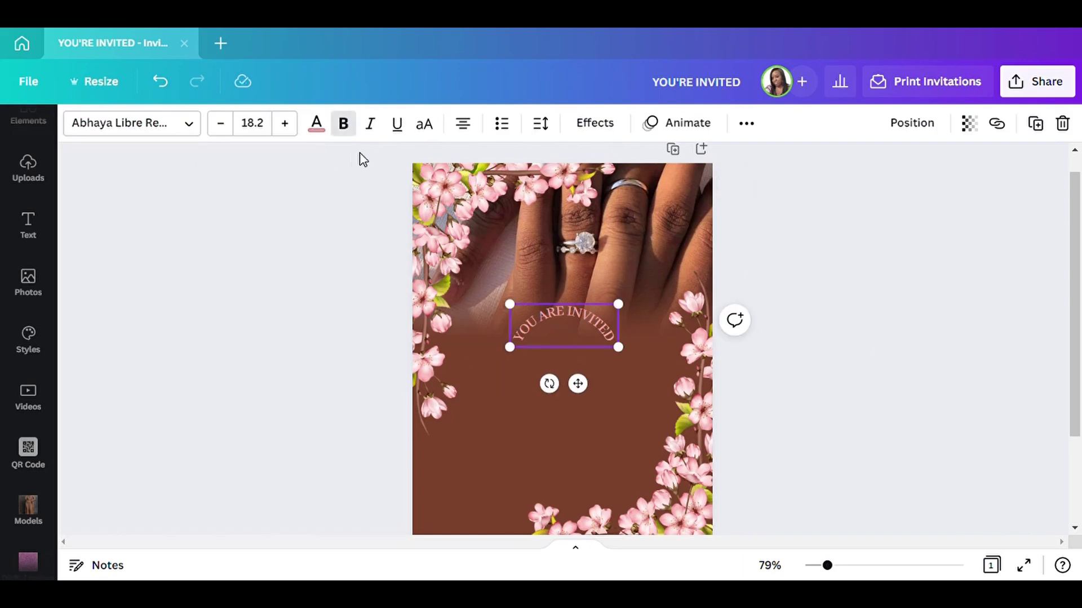
{"action": "left_click", "coordinate": [241, 200]}
{"action": "left_click", "coordinate": [28, 226]}
{"action": "left_click", "coordinate": [139, 300]}
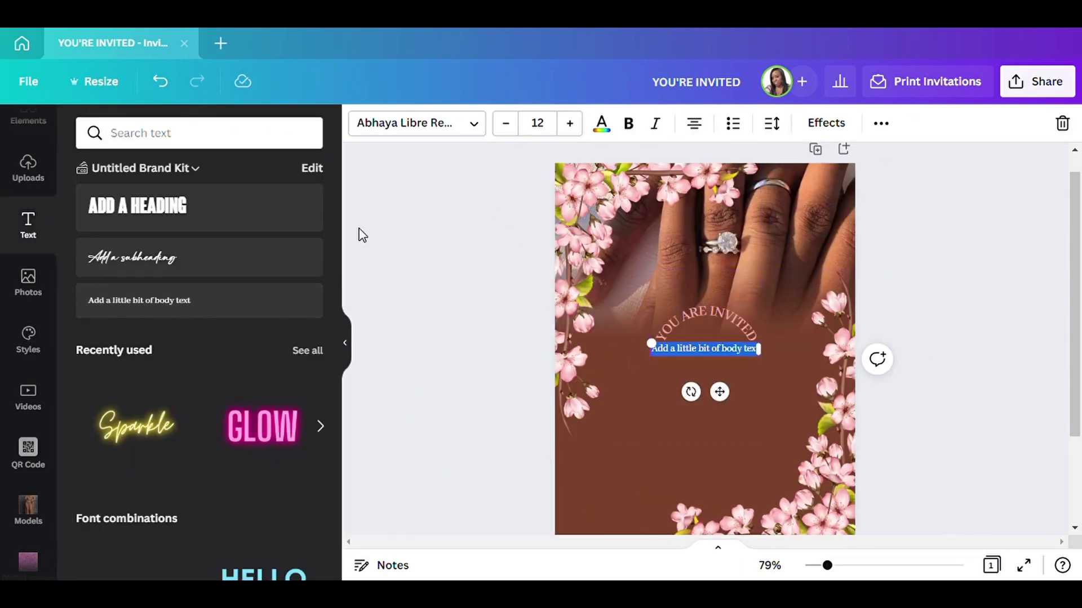
Step: Type ENGAGEMENT PARTY, size it to 16.8 and centre it under the curved heading
{"action": "type", "text": "EN"}
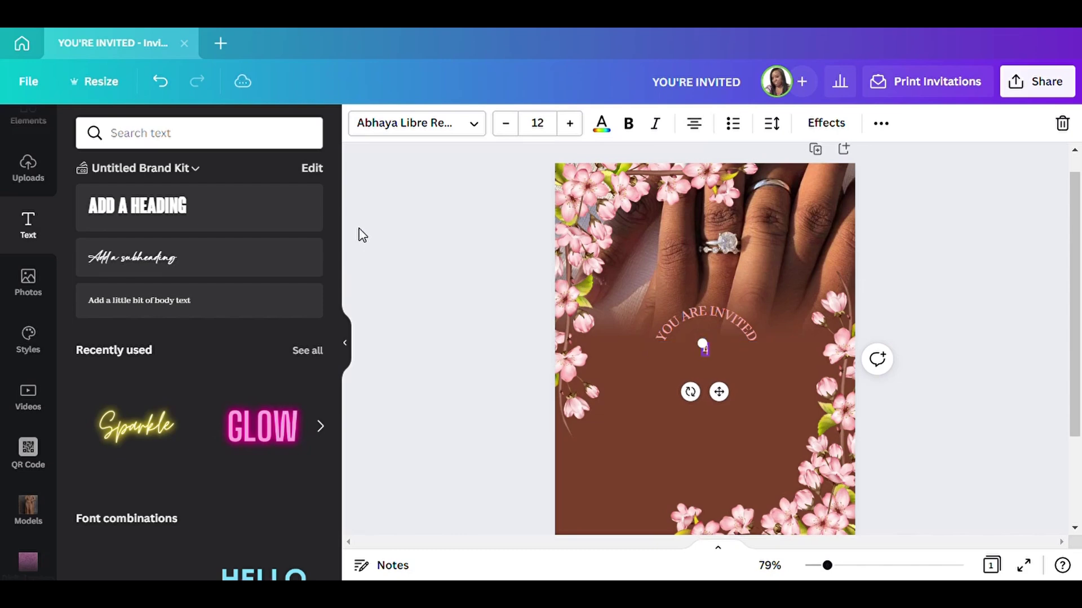
{"action": "type", "text": "GAGEMENT"}
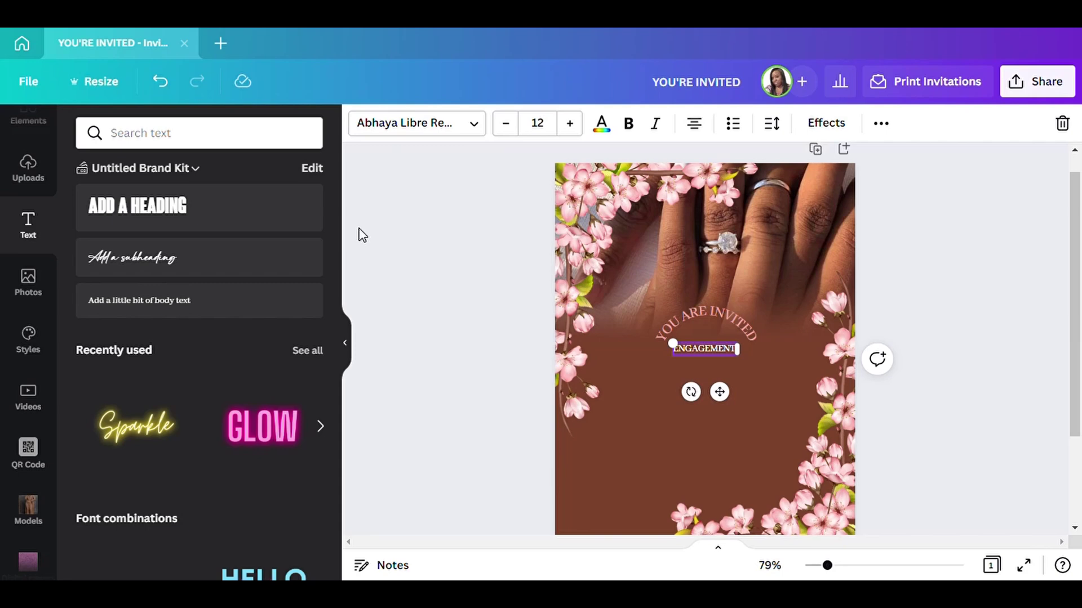
{"action": "type", "text": " PARTY"}
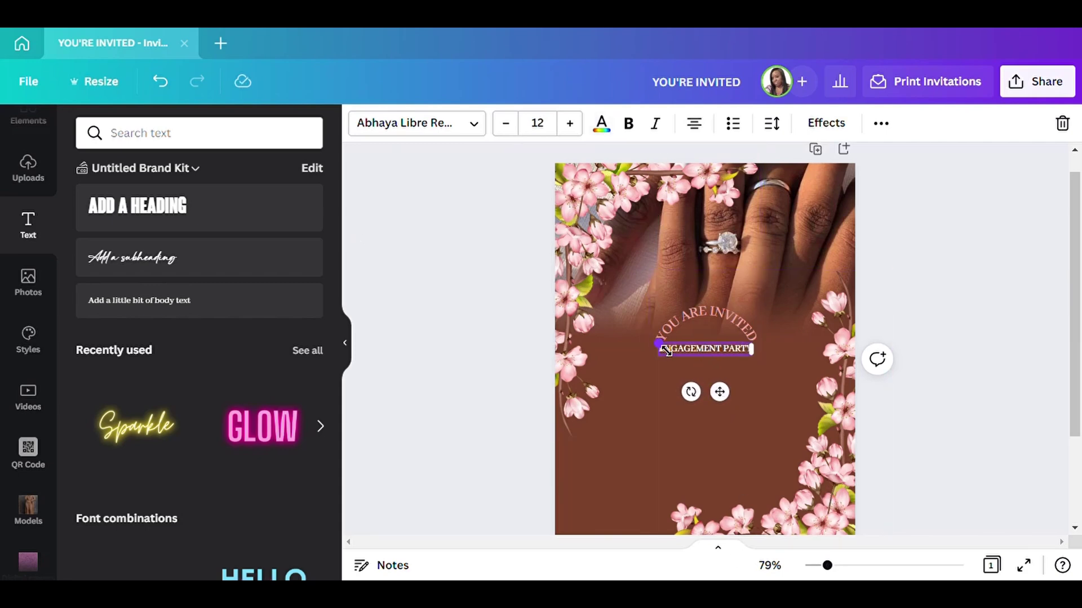
{"action": "left_click_drag", "start_coordinate": [658, 343], "coordinate": [613, 337]}
{"action": "left_click_drag", "start_coordinate": [705, 398], "coordinate": [737, 416]}
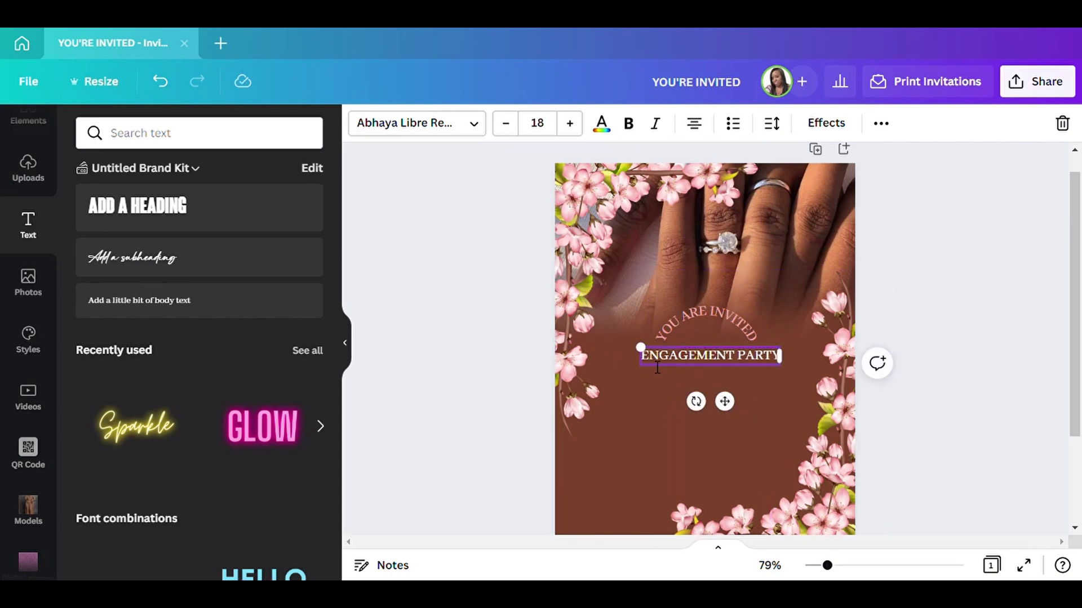
{"action": "left_click_drag", "start_coordinate": [655, 360], "coordinate": [719, 404]}
{"action": "left_click", "coordinate": [877, 125]}
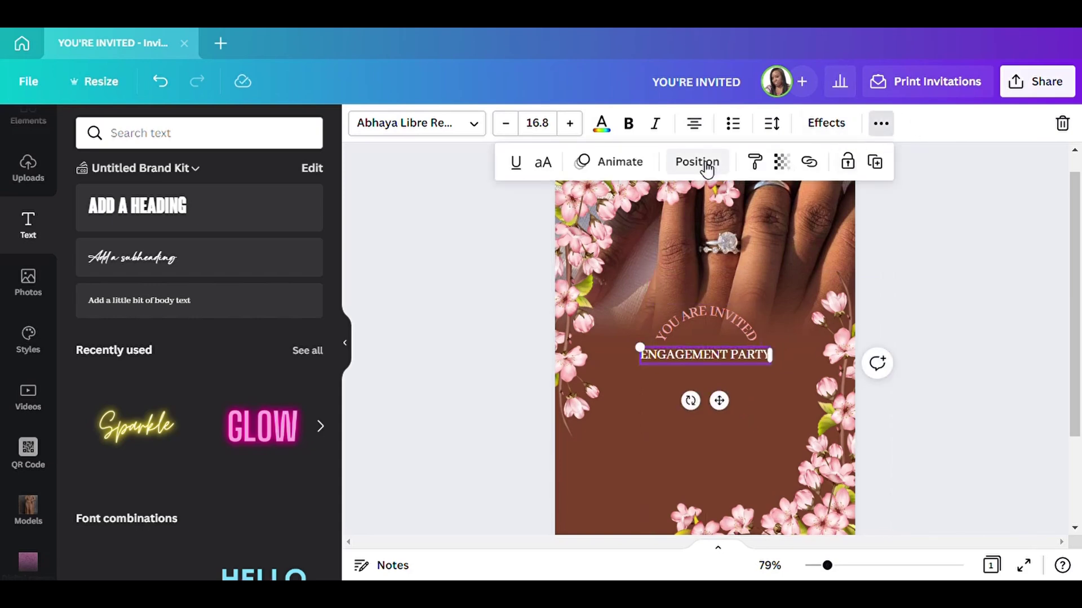
{"action": "left_click", "coordinate": [699, 163]}
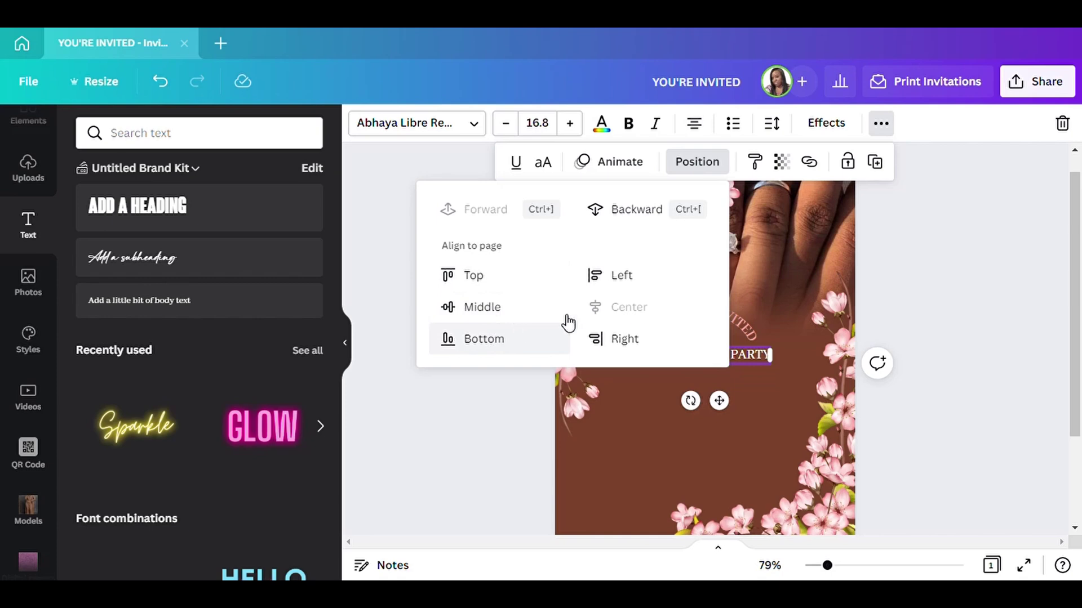
{"action": "left_click", "coordinate": [674, 363]}
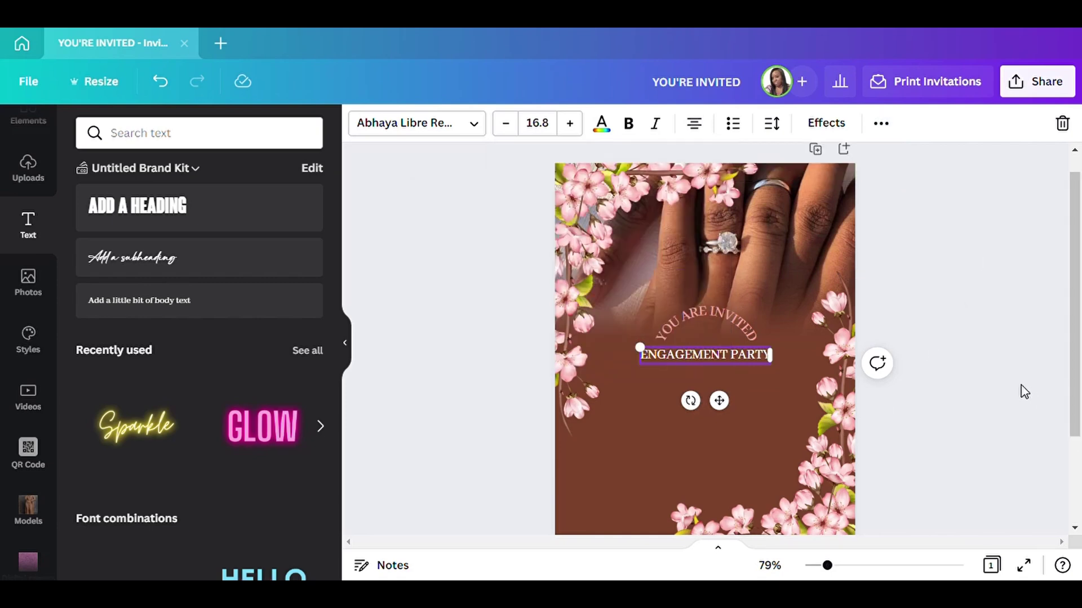
{"action": "left_click", "coordinate": [1026, 391]}
{"action": "left_click", "coordinate": [719, 363]}
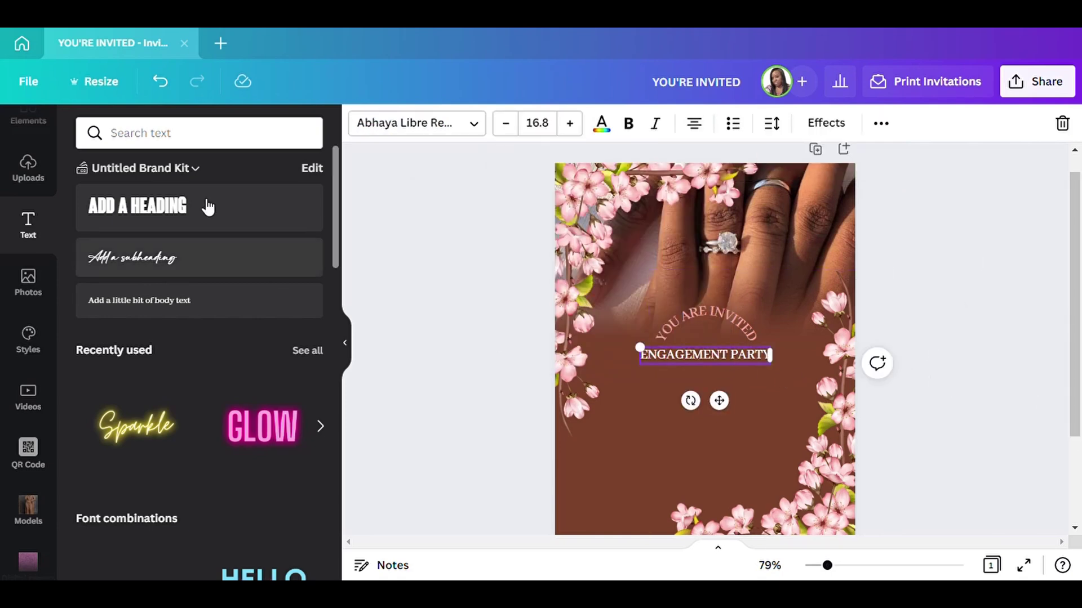
Step: Colour ENGAGEMENT PARTY in the document's soft pink
{"action": "left_click", "coordinate": [601, 124]}
{"action": "left_click", "coordinate": [183, 207]}
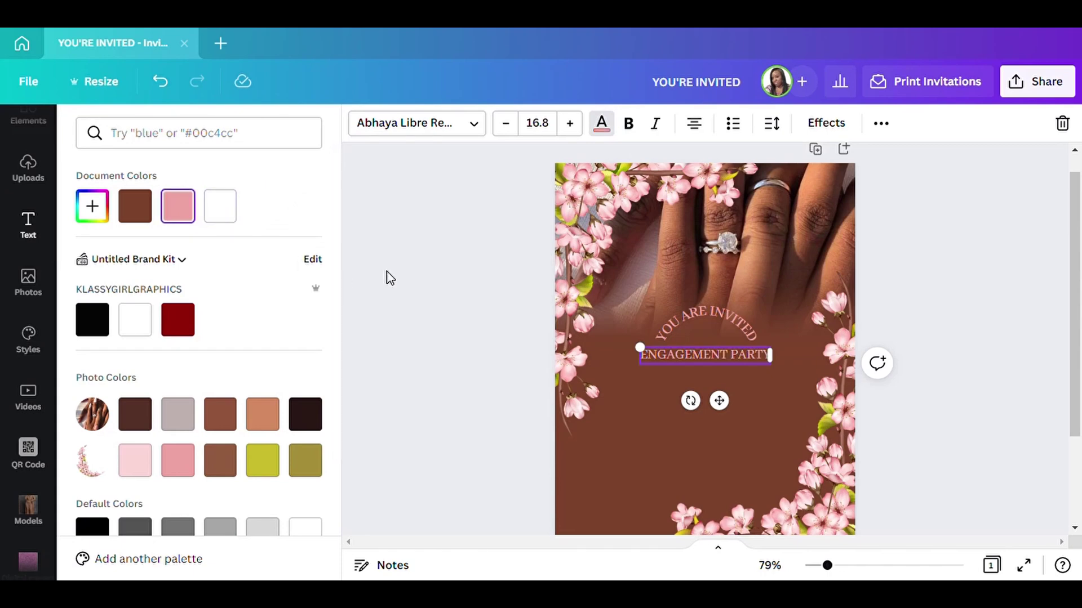
{"action": "left_click", "coordinate": [386, 278]}
{"action": "left_click", "coordinate": [949, 370]}
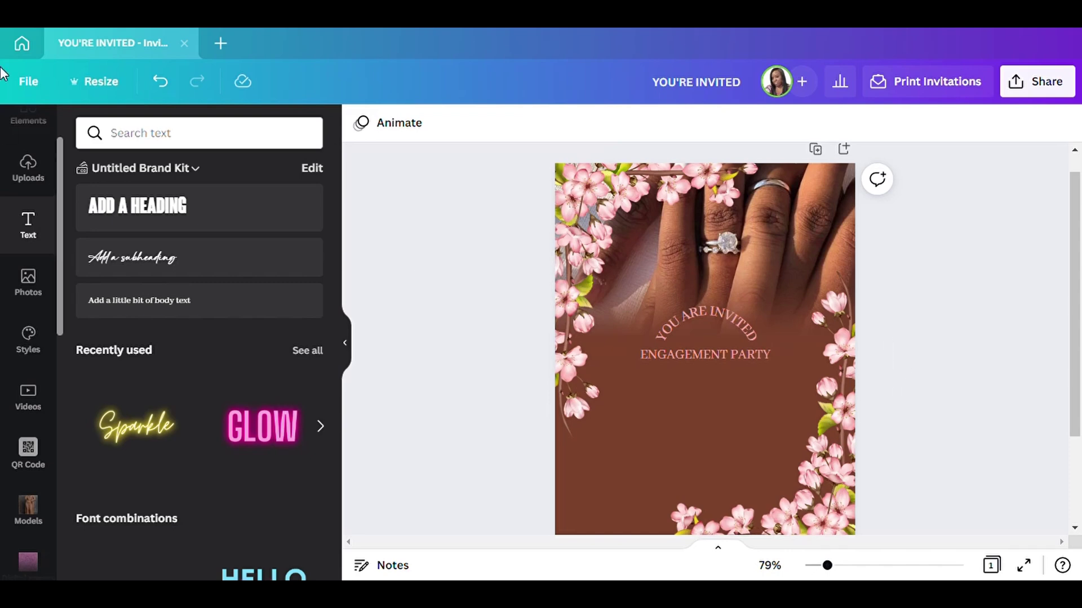
Step: Add a small heart graphic from a 'heart' search just below YOU ARE INVITED
{"action": "scroll", "coordinate": [31, 172], "scroll_direction": "up", "scroll_amount": 1}
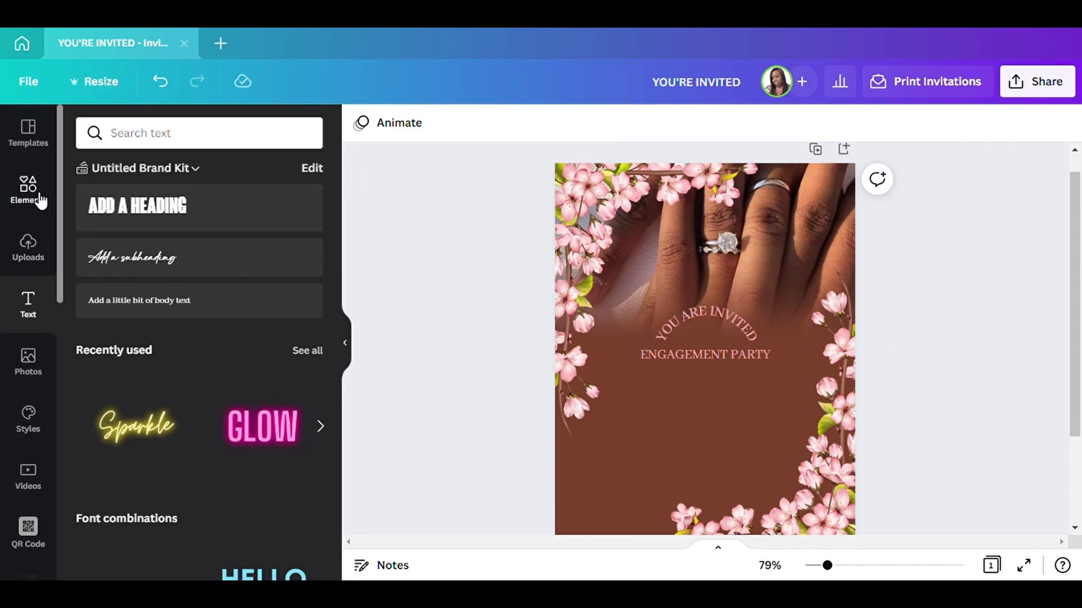
{"action": "left_click", "coordinate": [33, 191]}
{"action": "left_click", "coordinate": [284, 133]}
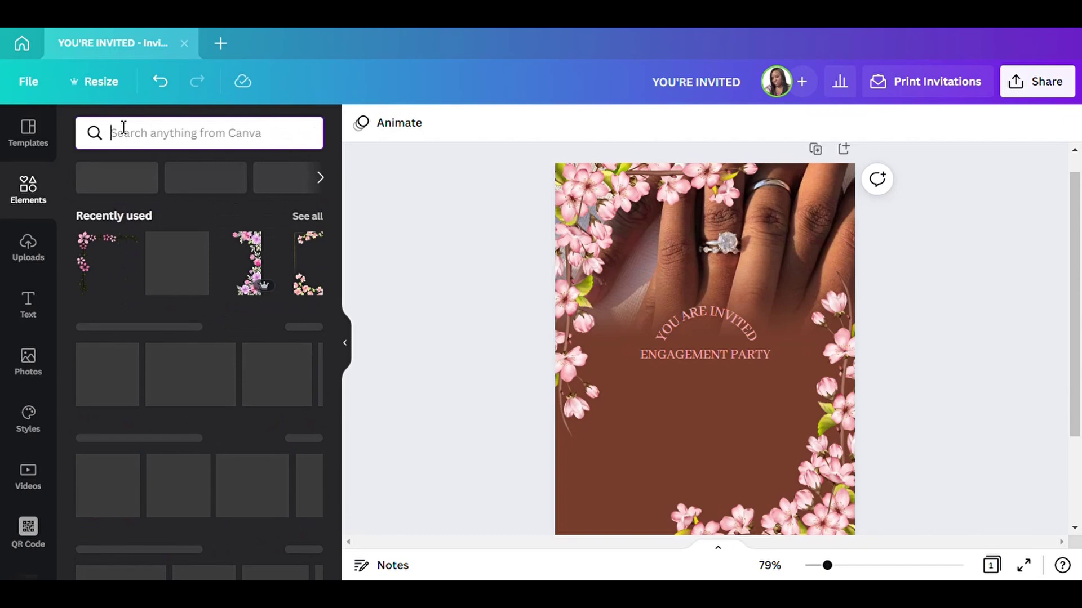
{"action": "type", "text": "heart"}
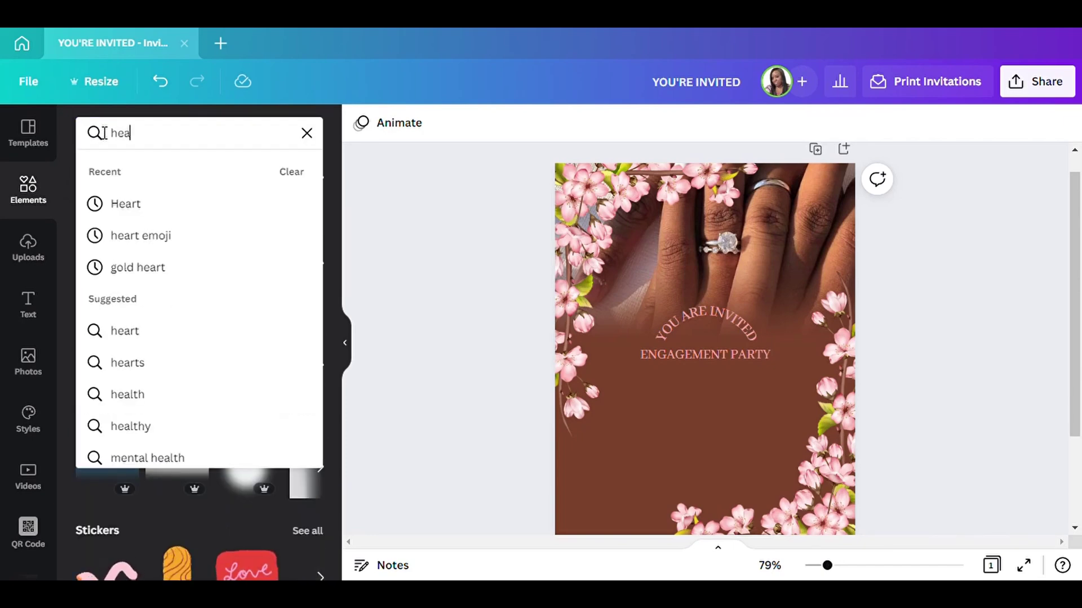
{"action": "left_click", "coordinate": [108, 204]}
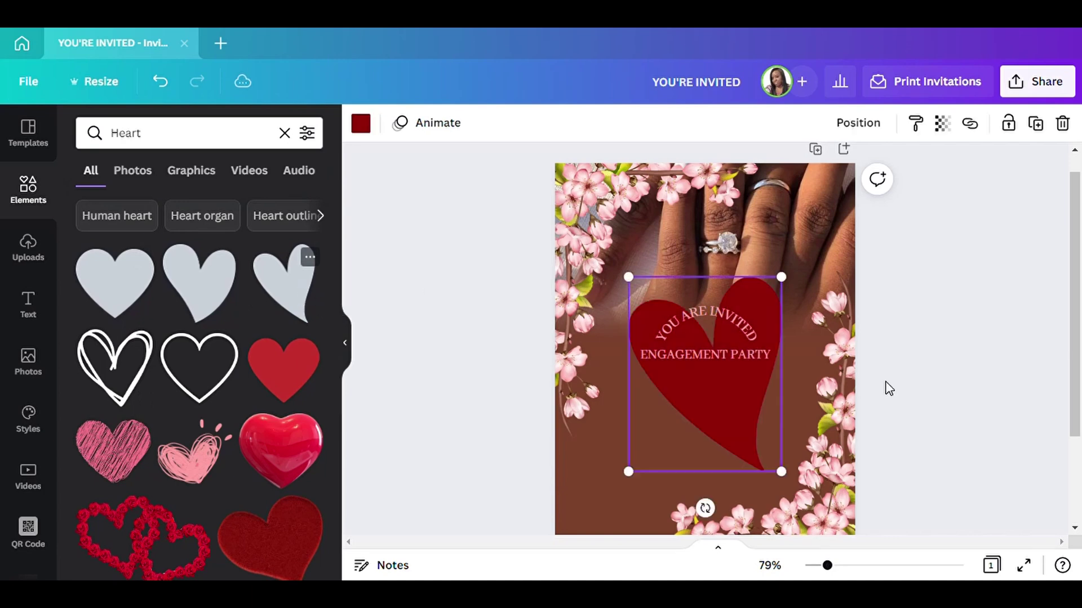
{"action": "left_click_drag", "start_coordinate": [780, 273], "coordinate": [675, 487]}
{"action": "left_click_drag", "start_coordinate": [665, 524], "coordinate": [736, 394]}
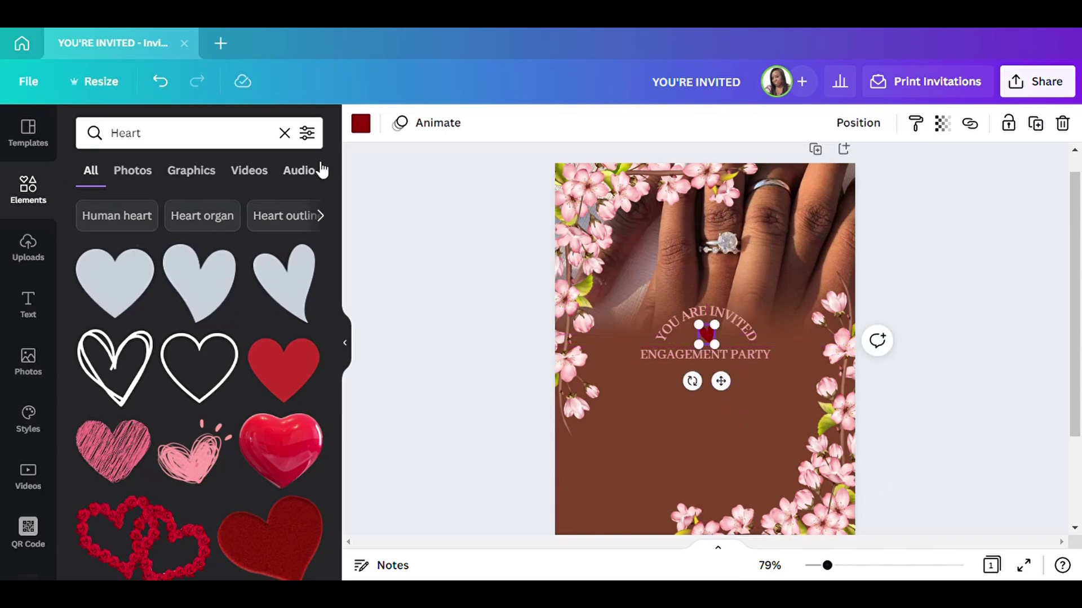
Step: Turn the heart soft pink
{"action": "left_click", "coordinate": [361, 128]}
{"action": "left_click", "coordinate": [221, 206]}
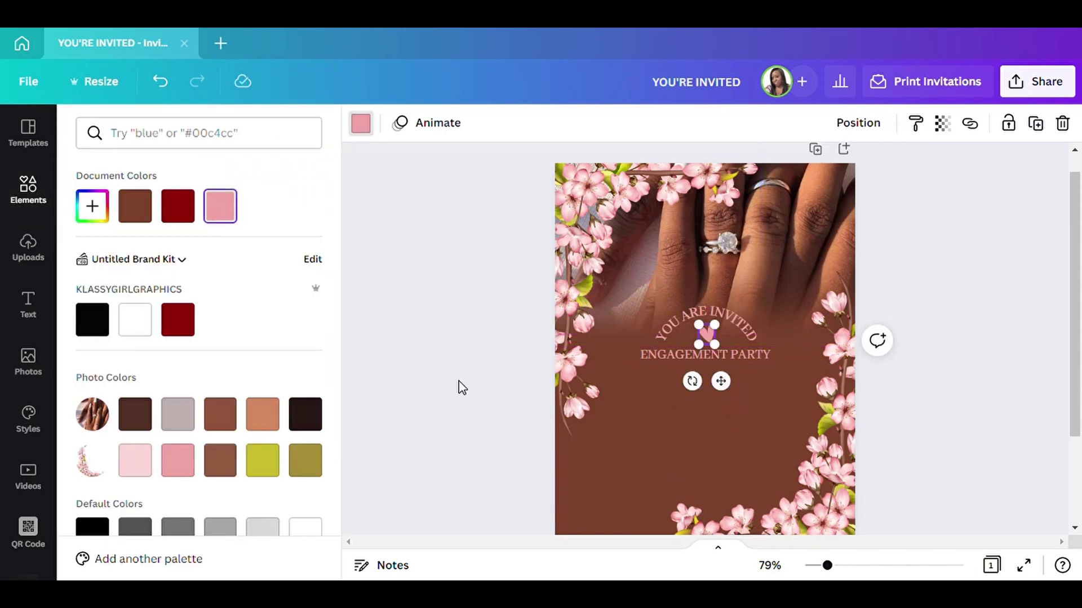
{"action": "left_click", "coordinate": [980, 471]}
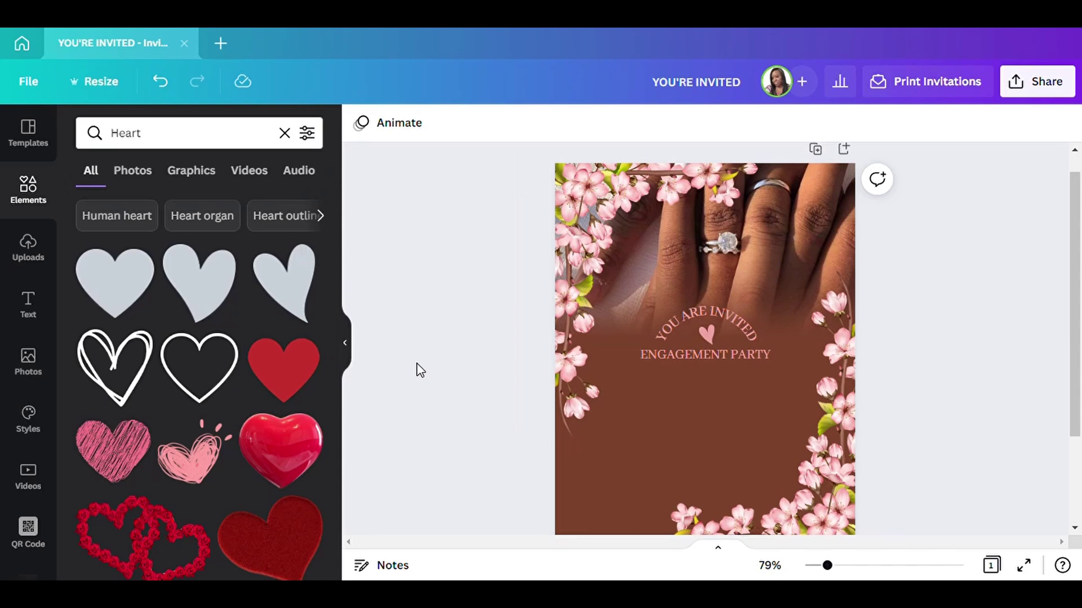
{"action": "left_click", "coordinate": [345, 344]}
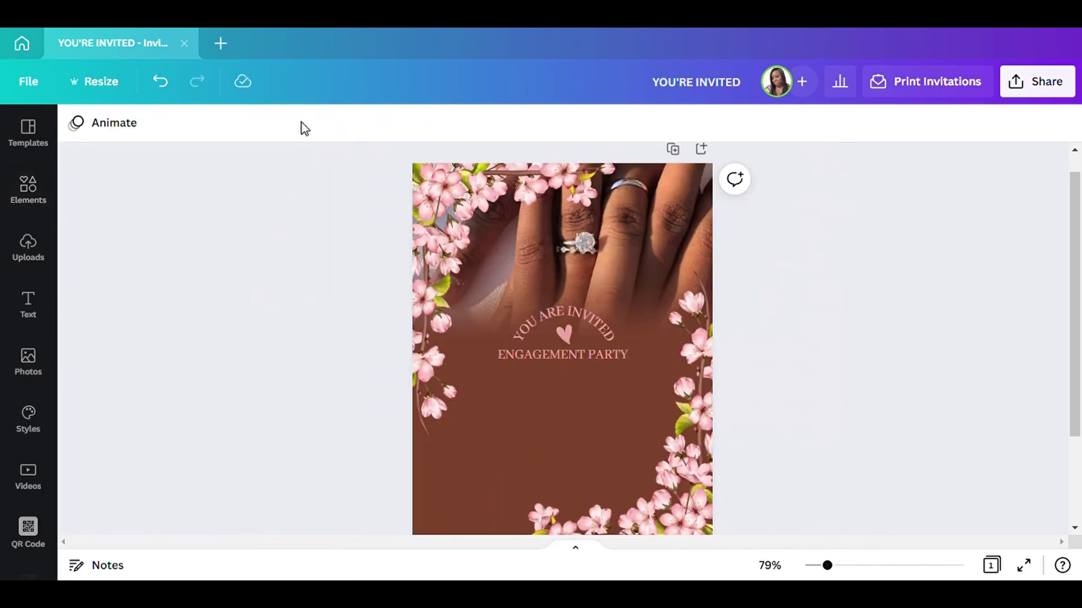
Step: Add a body text line with the host's name, enlarge it to 20.7, and place it under ENGAGEMENT PARTY
{"action": "left_click", "coordinate": [31, 309]}
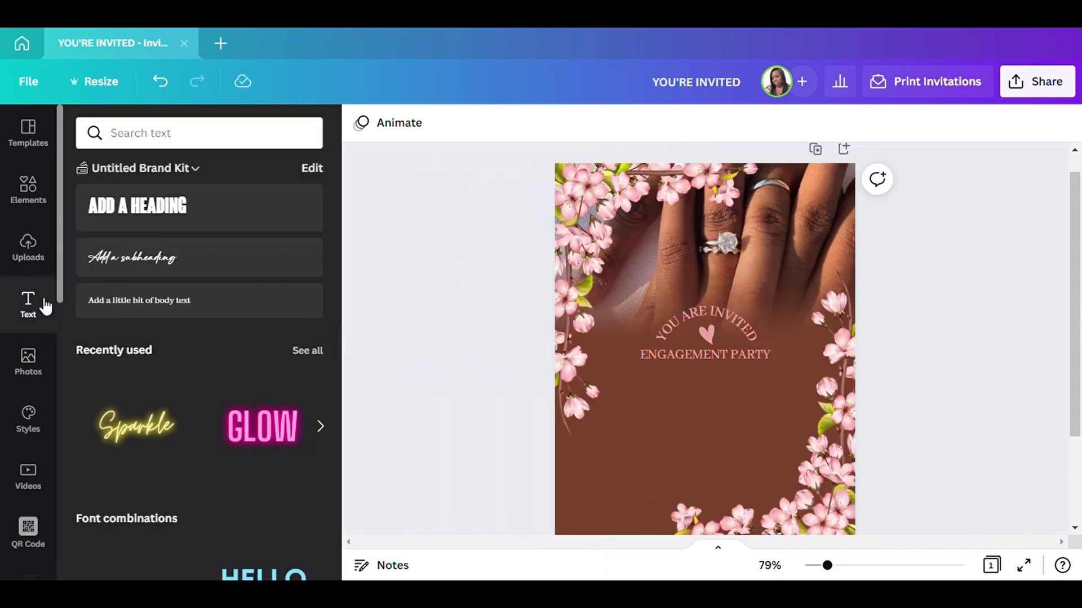
{"action": "left_click", "coordinate": [162, 311]}
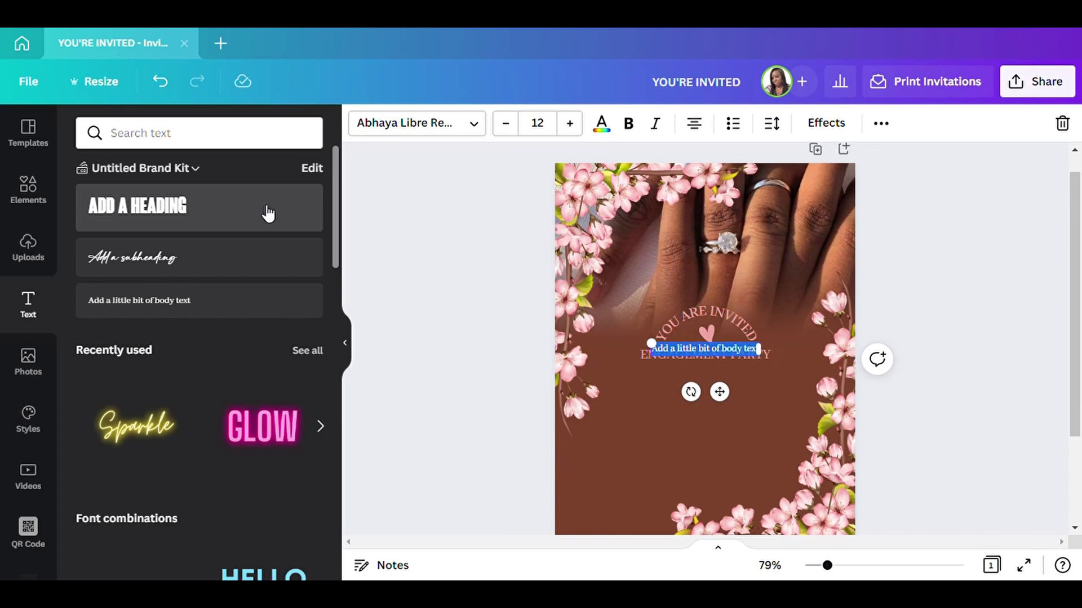
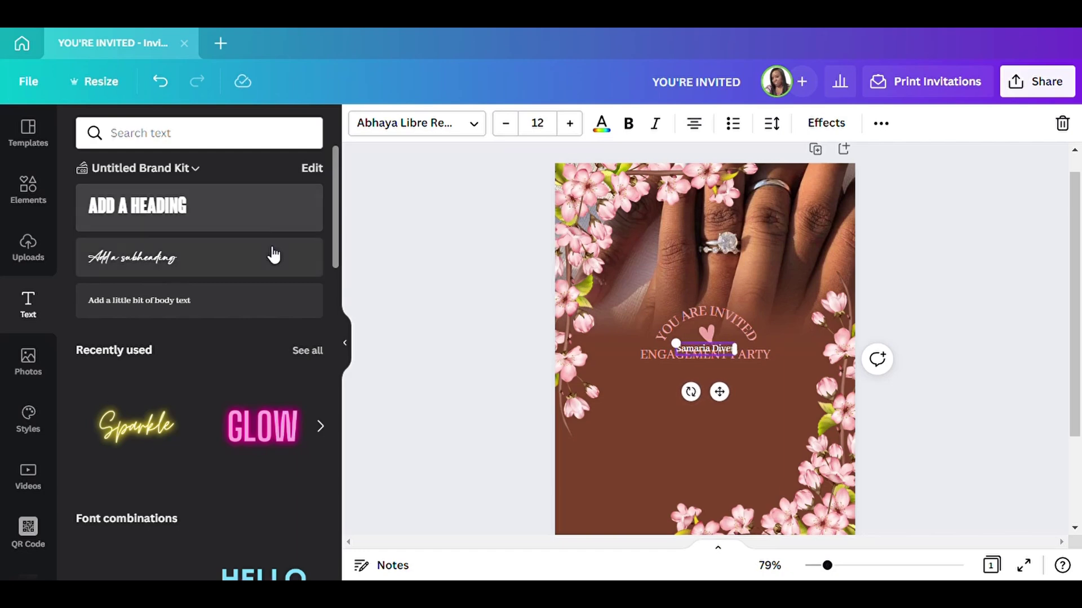
{"action": "left_click_drag", "start_coordinate": [688, 353], "coordinate": [642, 343]}
{"action": "left_click_drag", "start_coordinate": [697, 394], "coordinate": [724, 439]}
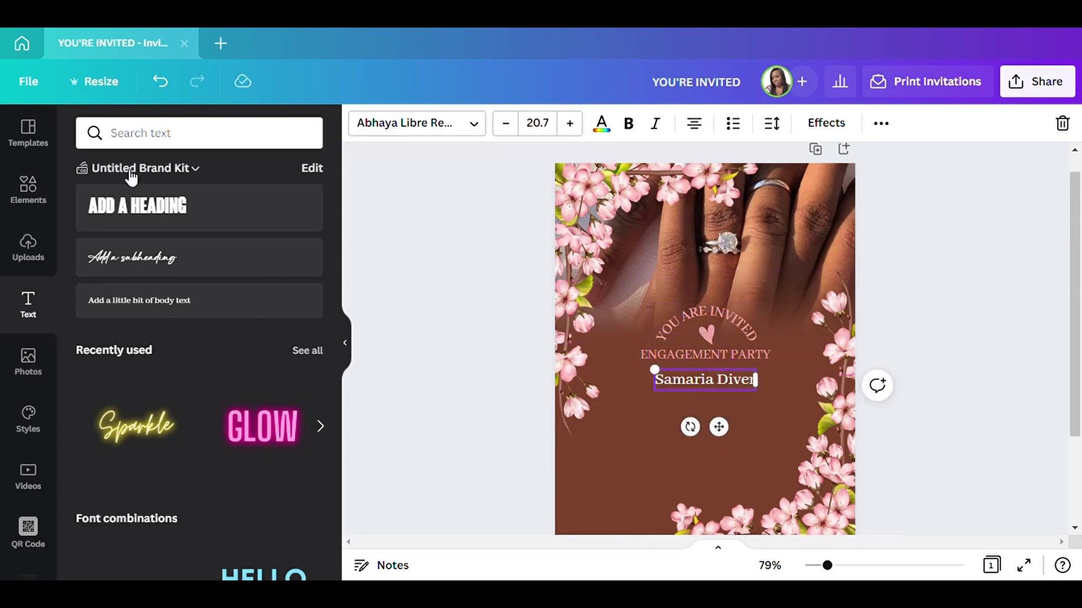
Step: Try the Camelina script font on the name, enlarging it slightly and moving it down
{"action": "left_click", "coordinate": [471, 134]}
{"action": "scroll", "coordinate": [227, 281], "scroll_direction": "down", "scroll_amount": 5}
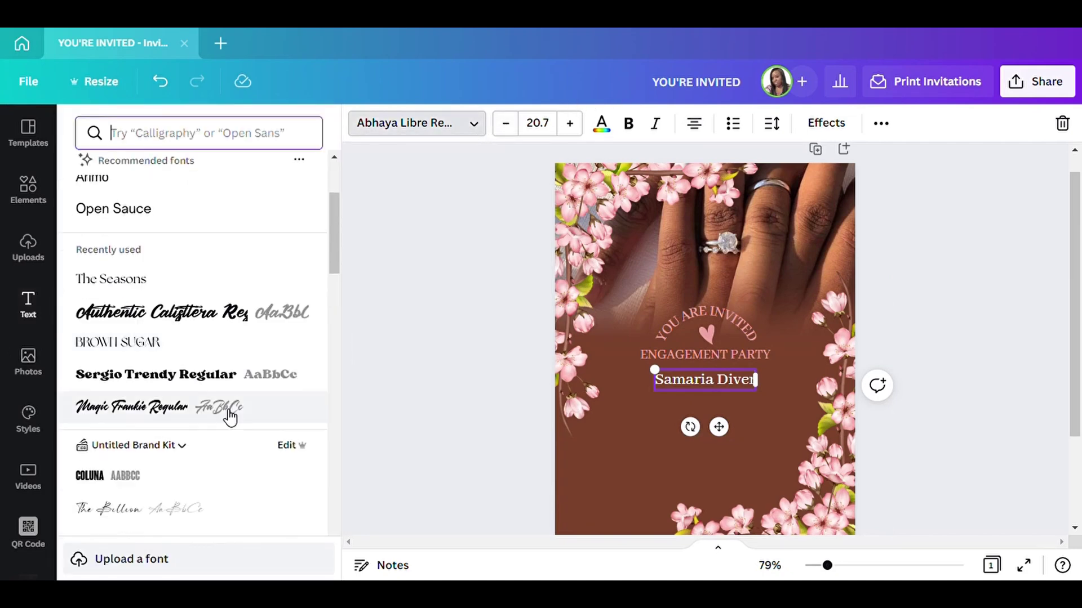
{"action": "scroll", "coordinate": [135, 332], "scroll_direction": "up", "scroll_amount": 3}
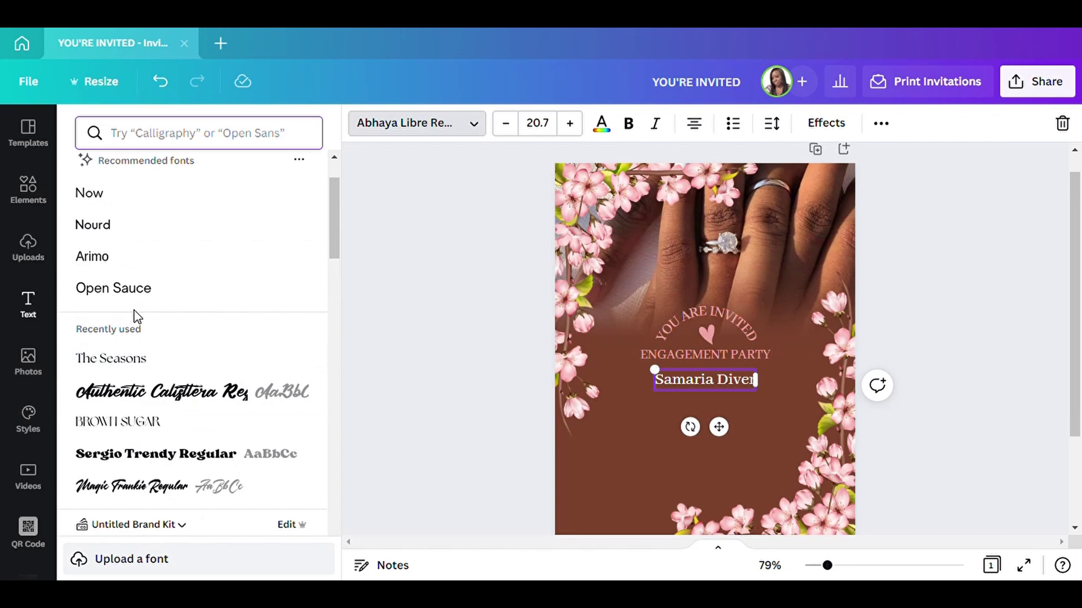
{"action": "scroll", "coordinate": [192, 383], "scroll_direction": "down", "scroll_amount": 6}
{"action": "scroll", "coordinate": [192, 377], "scroll_direction": "down", "scroll_amount": 1}
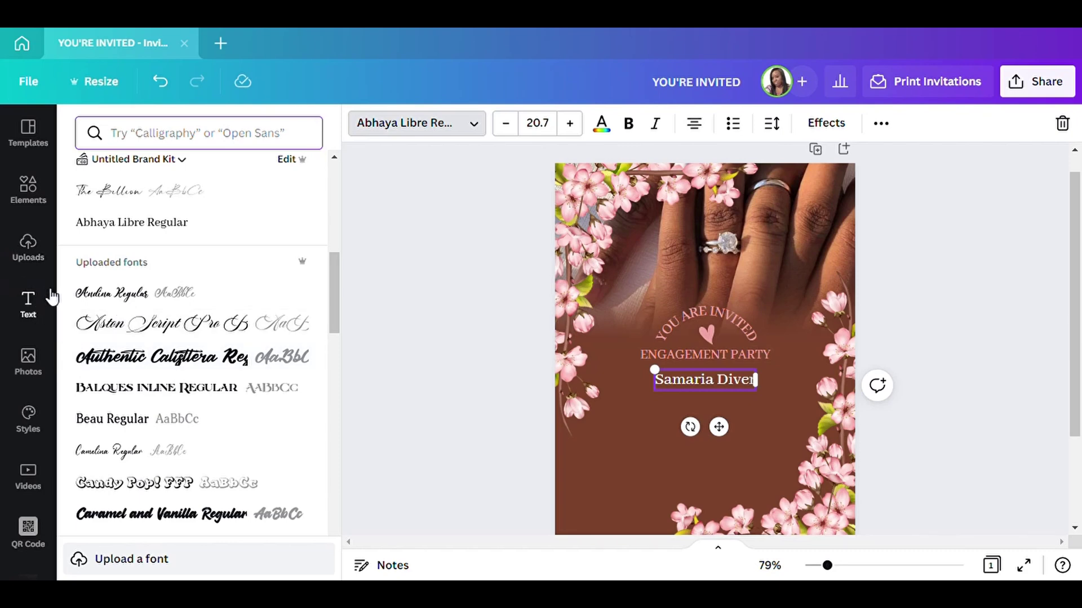
{"action": "scroll", "coordinate": [212, 401], "scroll_direction": "down", "scroll_amount": 1}
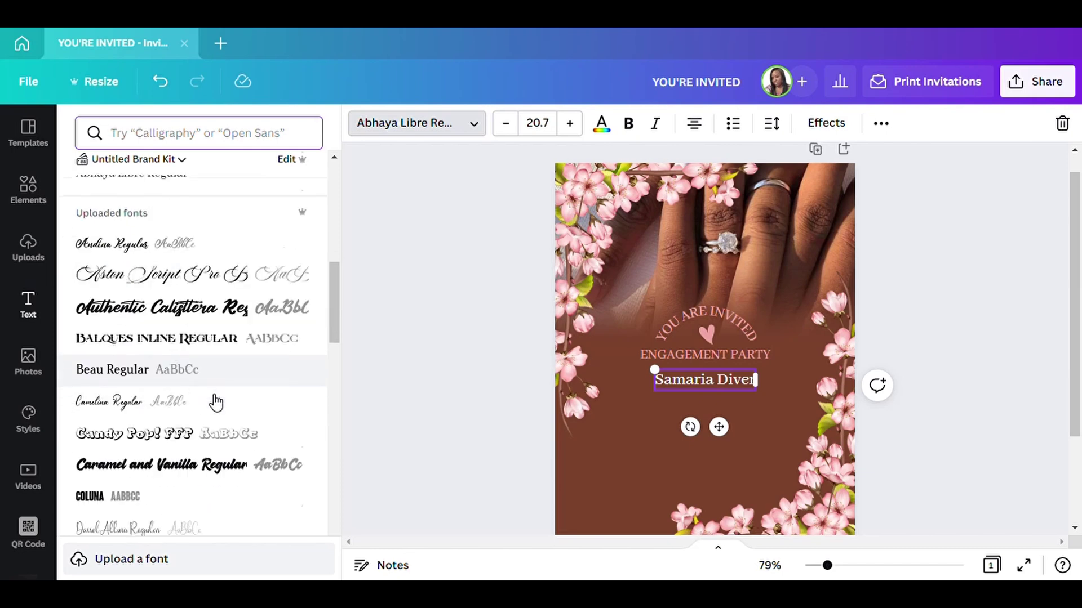
{"action": "left_click", "coordinate": [158, 369]}
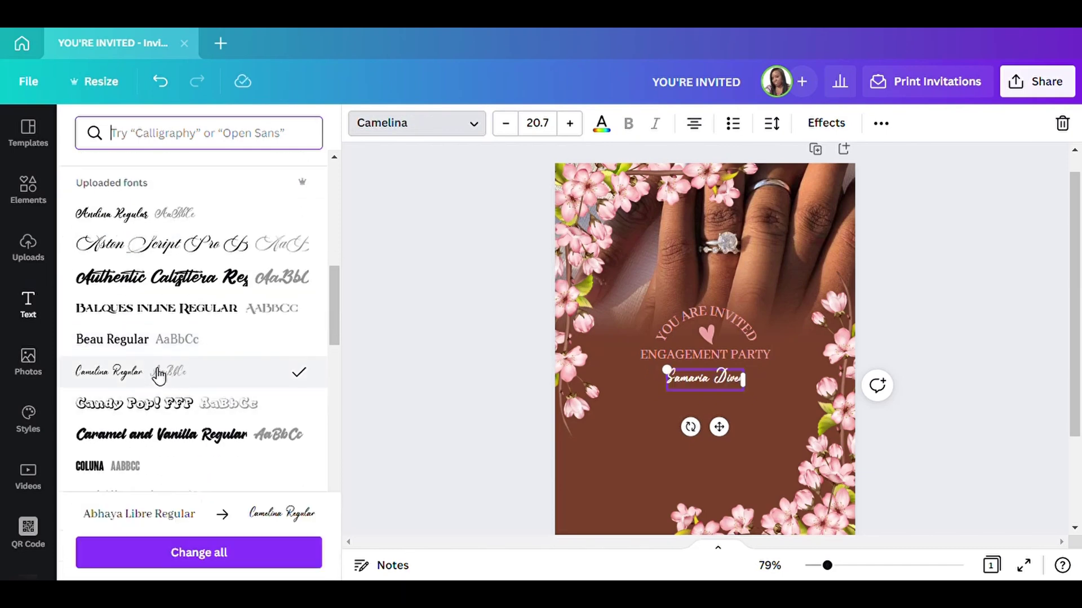
{"action": "left_click_drag", "start_coordinate": [671, 371], "coordinate": [648, 363]}
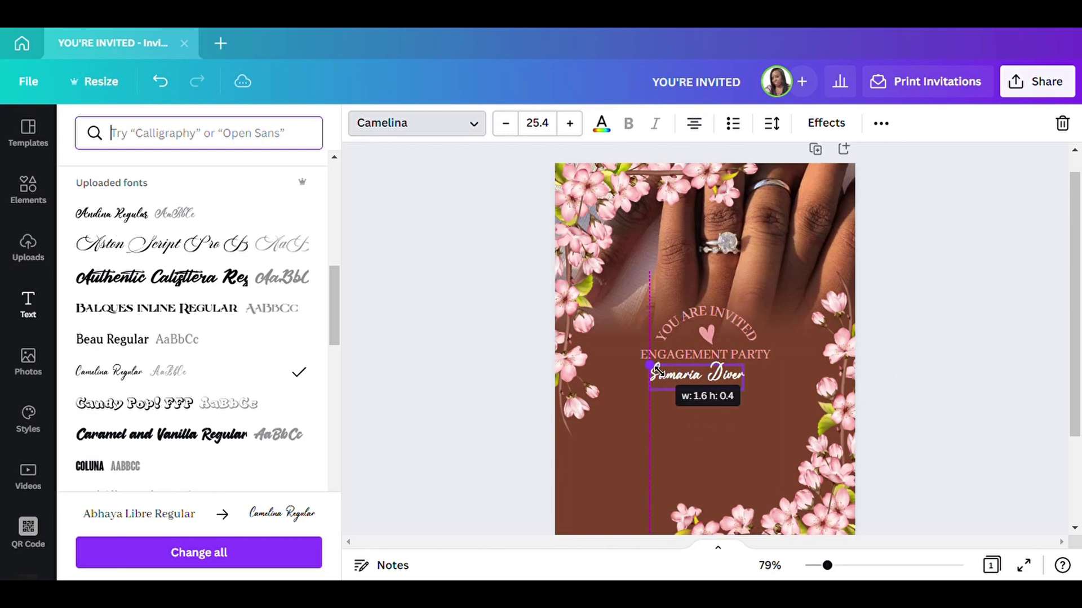
{"action": "mouse_move", "coordinate": [713, 429]}
{"action": "left_mouse_down"}
{"action": "mouse_move", "coordinate": [721, 451]}
{"action": "mouse_move", "coordinate": [720, 437]}
{"action": "left_mouse_up"}
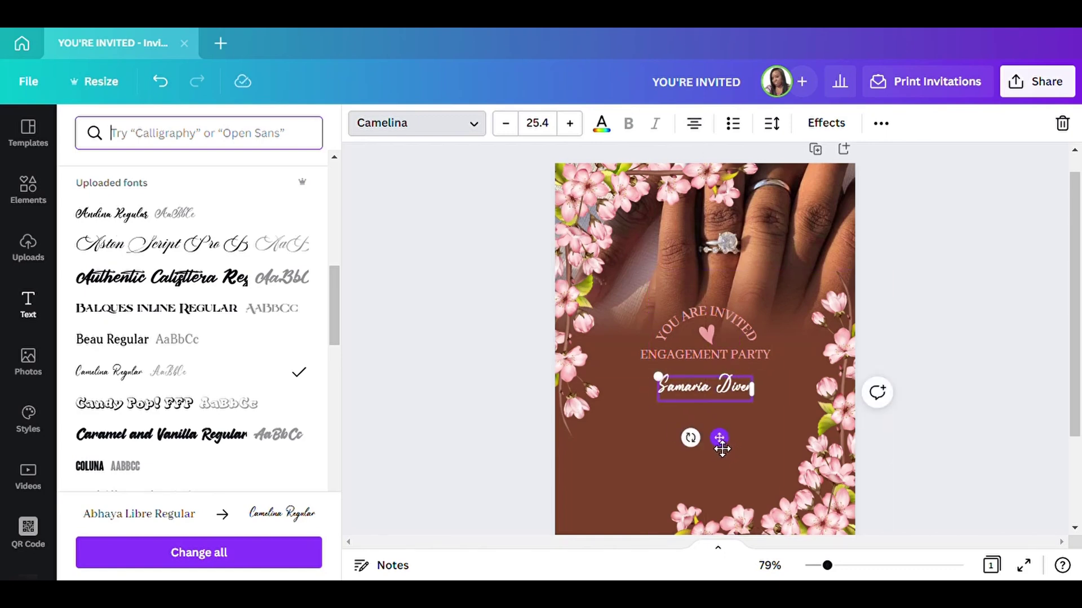
Step: Switch the name to the Quentin Regular script font
{"action": "scroll", "coordinate": [164, 379], "scroll_direction": "down", "scroll_amount": 6}
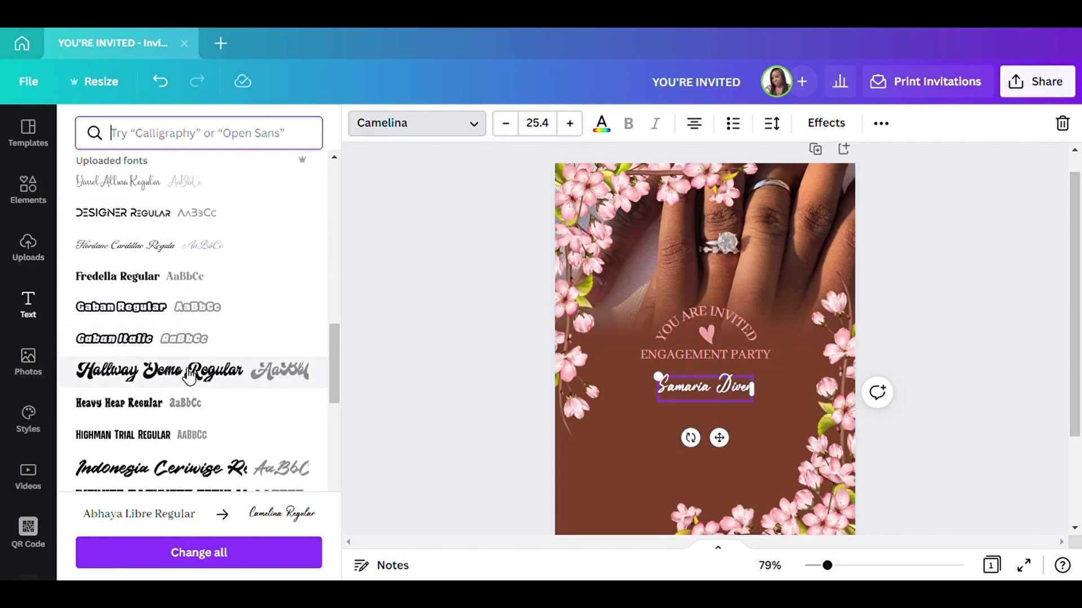
{"action": "scroll", "coordinate": [169, 387], "scroll_direction": "down", "scroll_amount": 6}
{"action": "scroll", "coordinate": [191, 338], "scroll_direction": "down", "scroll_amount": 3}
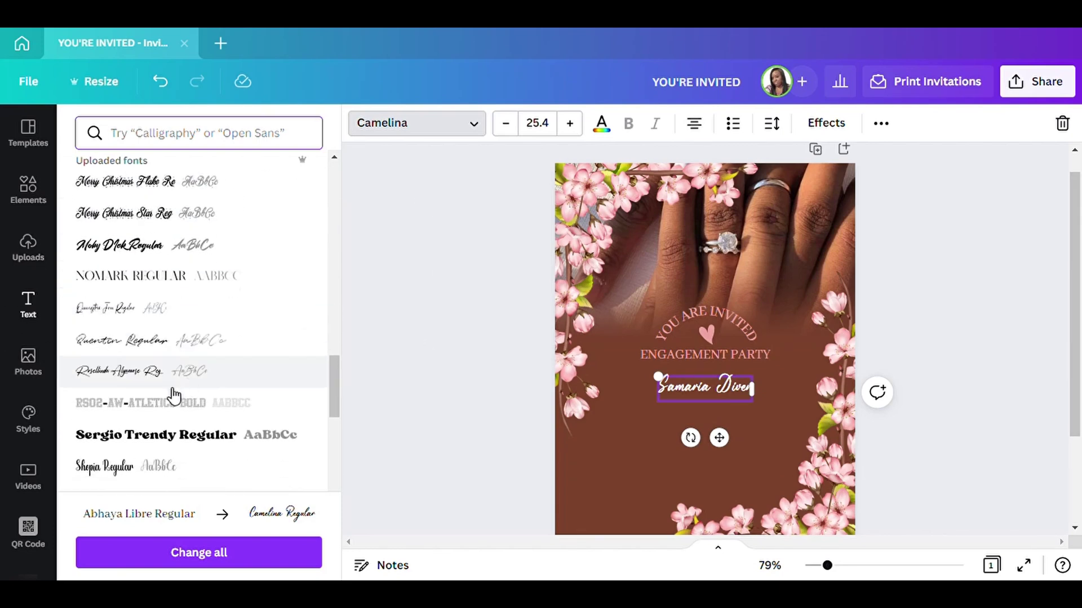
{"action": "left_click", "coordinate": [121, 310]}
{"action": "left_click", "coordinate": [161, 345]}
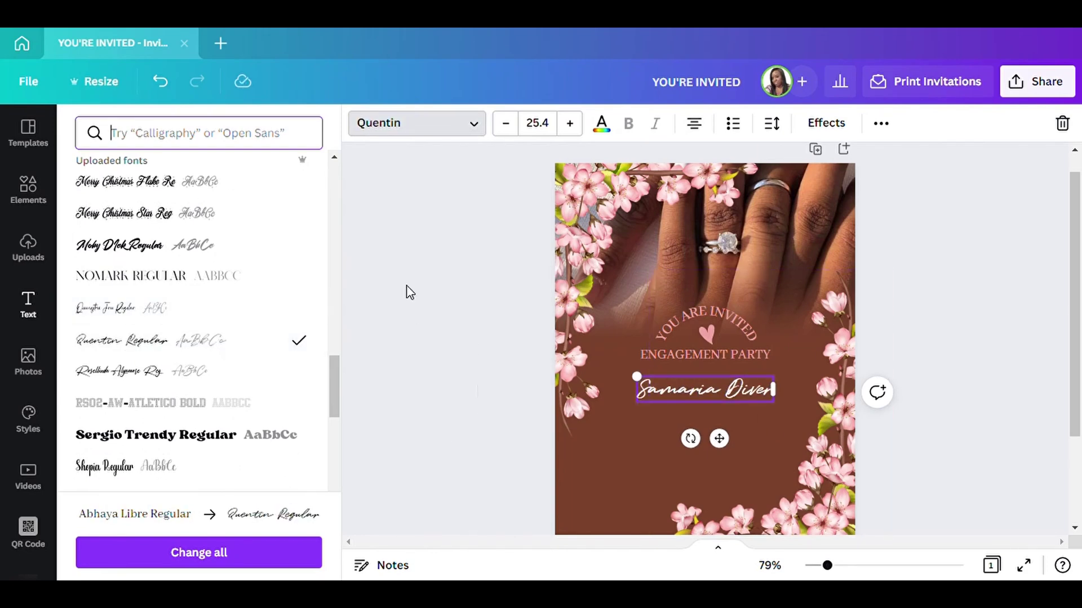
{"action": "left_click", "coordinate": [374, 302]}
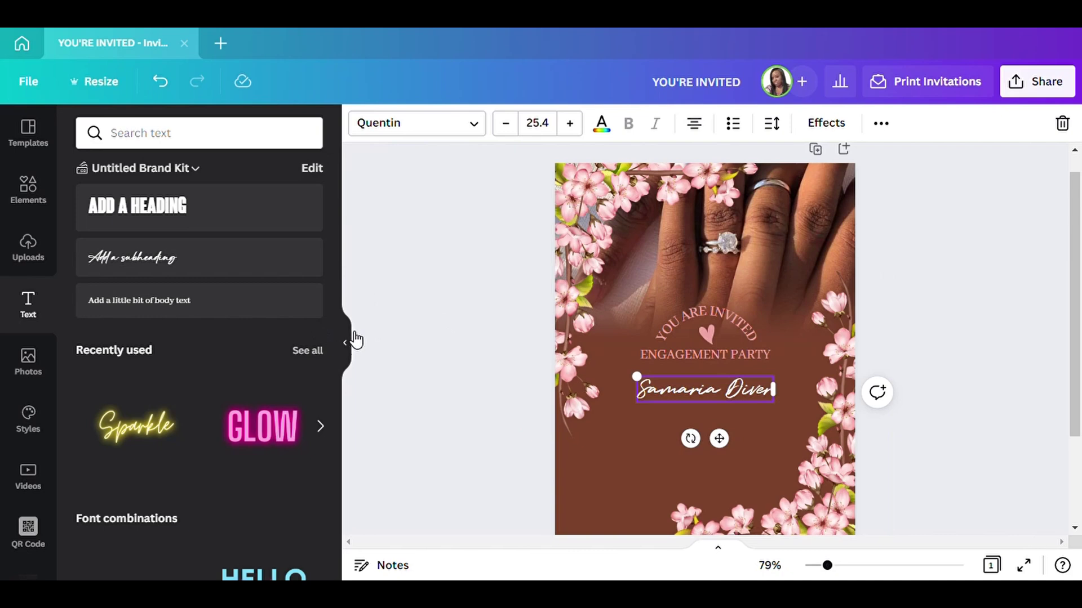
{"action": "left_click", "coordinate": [355, 339]}
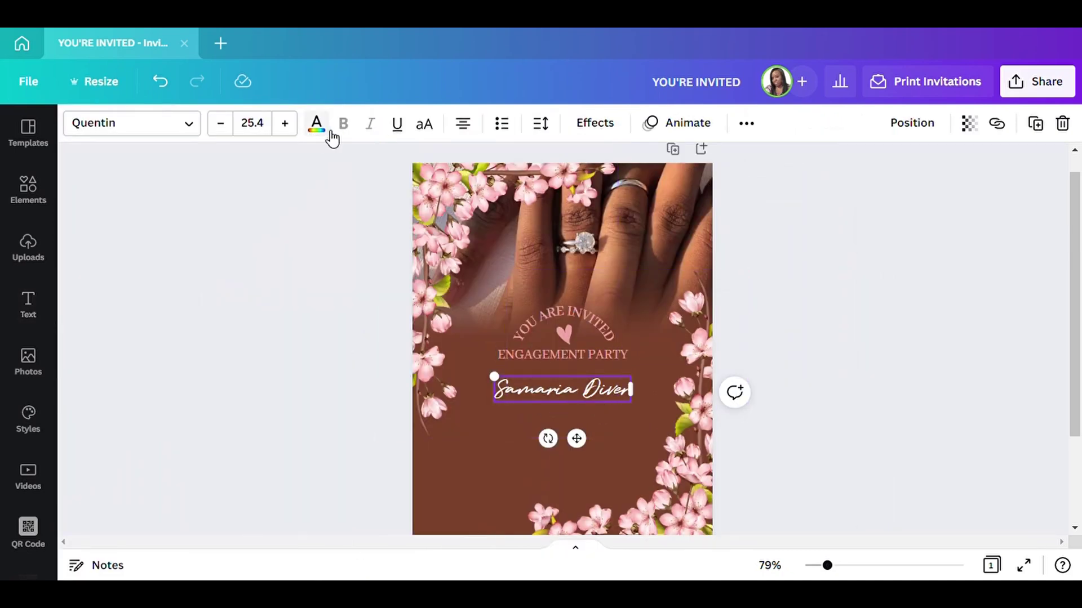
Step: Colour the name soft pink, enlarge it to 27.8 and centre it under ENGAGEMENT PARTY
{"action": "left_click", "coordinate": [317, 123]}
{"action": "left_click", "coordinate": [177, 206]}
{"action": "left_click", "coordinate": [405, 338]}
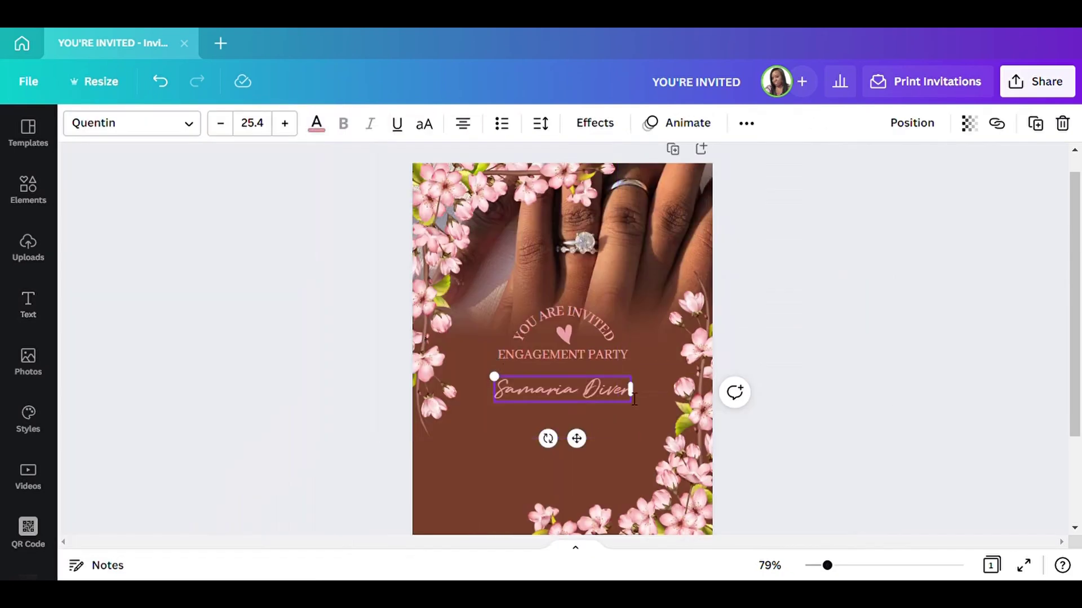
{"action": "left_click_drag", "start_coordinate": [503, 386], "coordinate": [479, 377]}
{"action": "left_click_drag", "start_coordinate": [582, 442], "coordinate": [590, 446]}
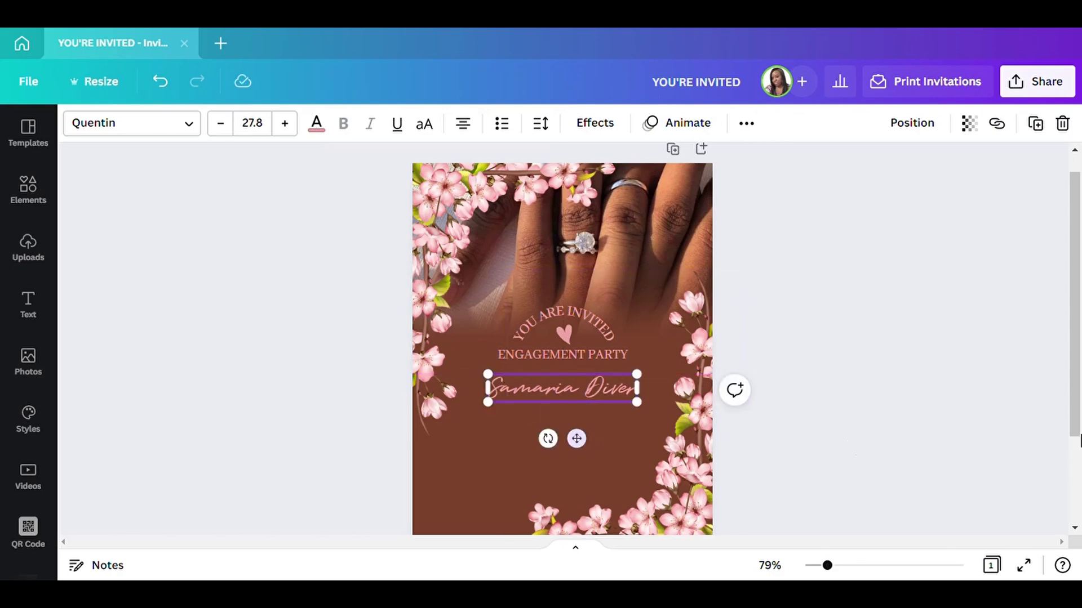
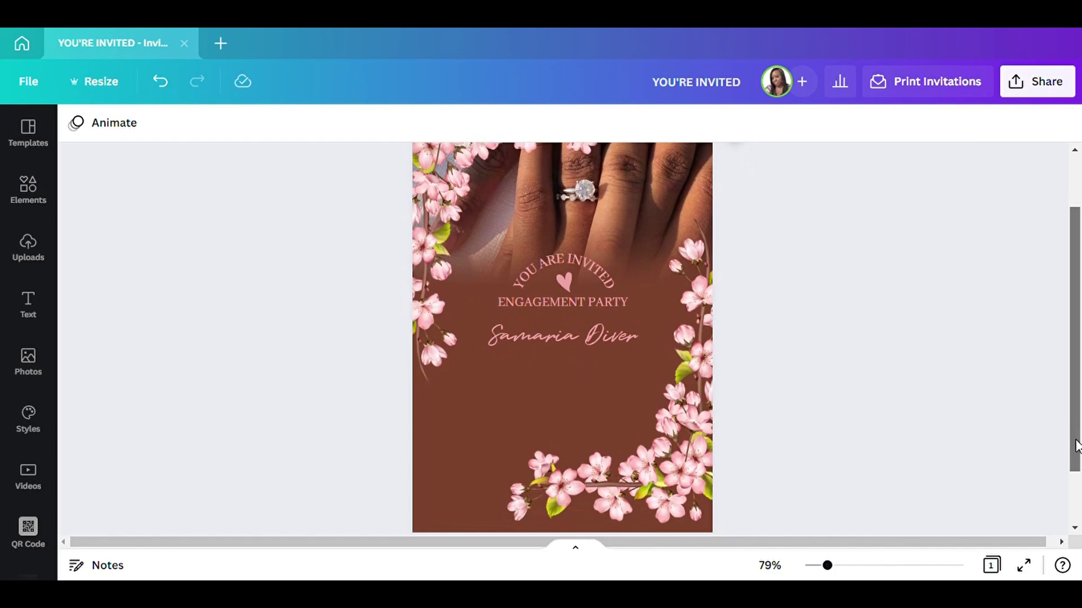
Step: Duplicate the first partner's pink script name and move the copy just below it
{"action": "left_click_drag", "start_coordinate": [1076, 448], "coordinate": [1076, 425]}
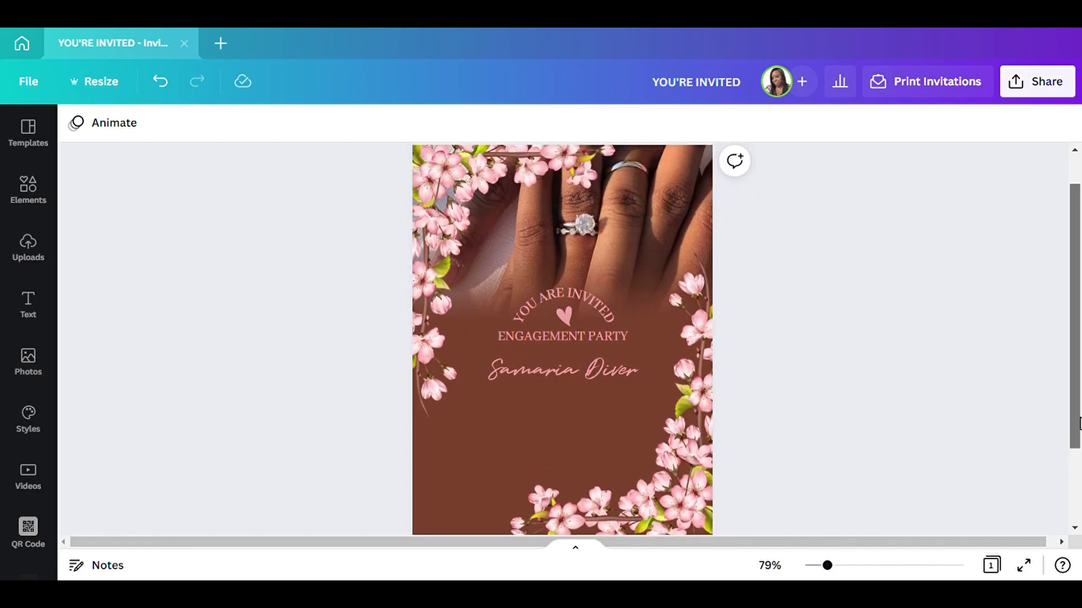
{"action": "left_click", "coordinate": [569, 368]}
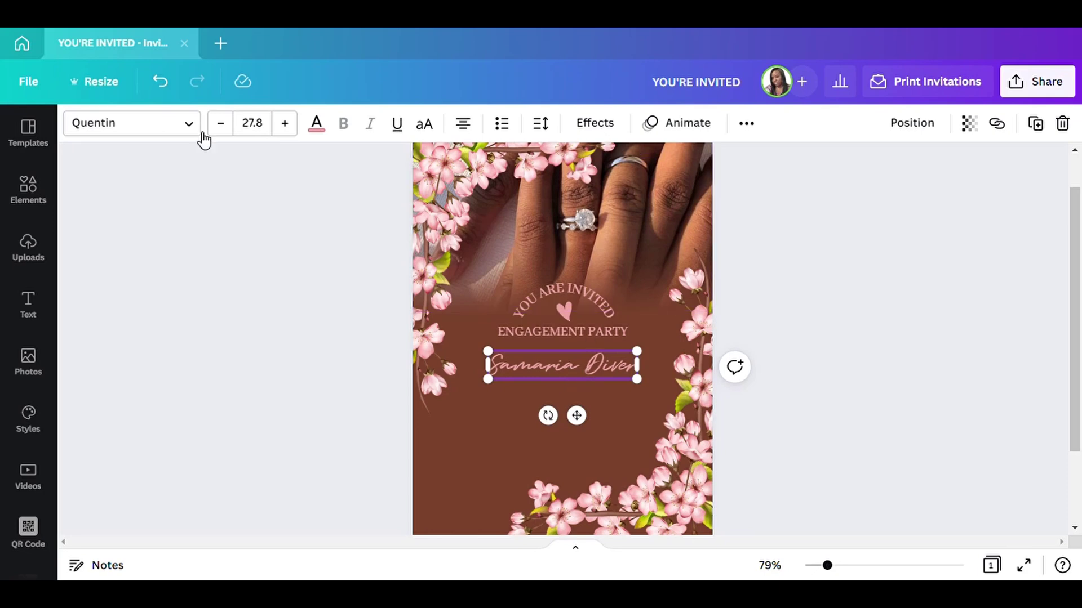
{"action": "left_click", "coordinate": [746, 123]}
{"action": "key", "text": "Escape"}
{"action": "left_click", "coordinate": [564, 366]}
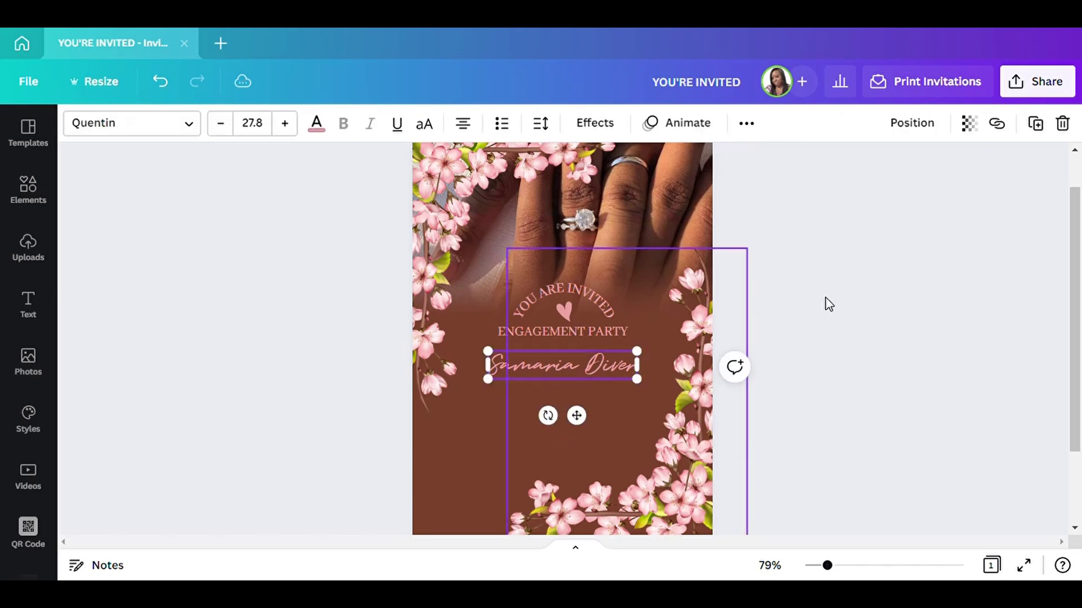
{"action": "left_click", "coordinate": [1035, 124]}
{"action": "left_click_drag", "start_coordinate": [586, 425], "coordinate": [589, 461]}
Step: Replace the copied text with the second partner's name, fixing a typo
{"action": "double_click", "coordinate": [613, 410]}
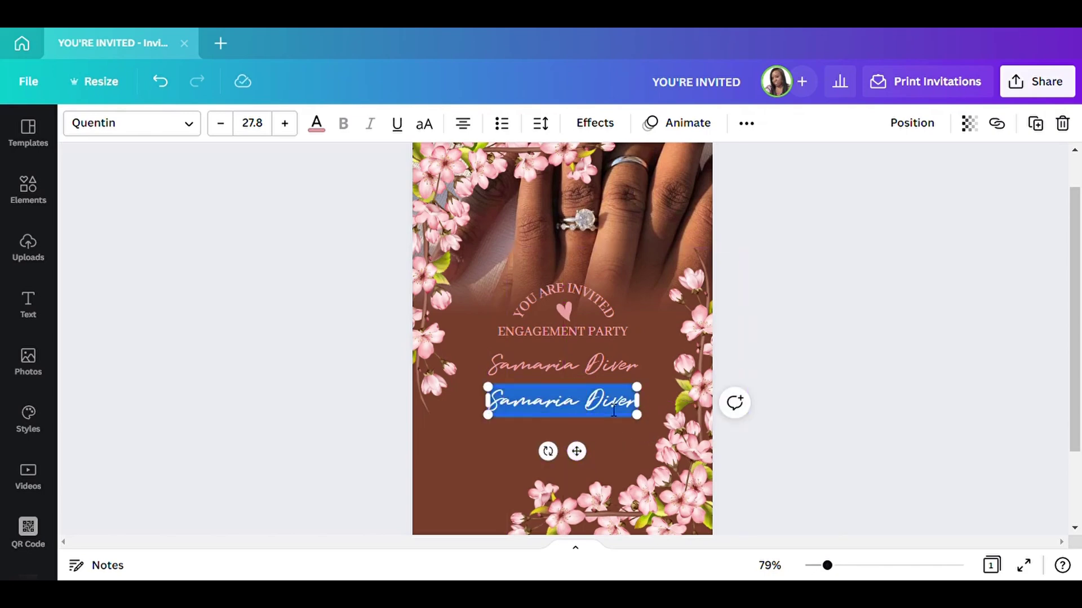
{"action": "key", "text": "BackSpace"}
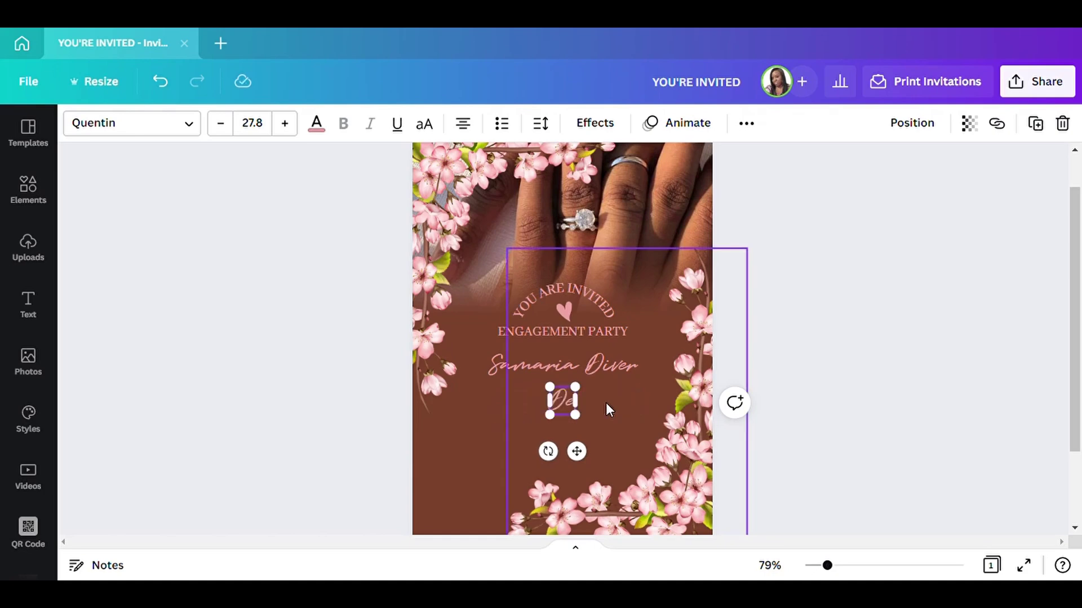
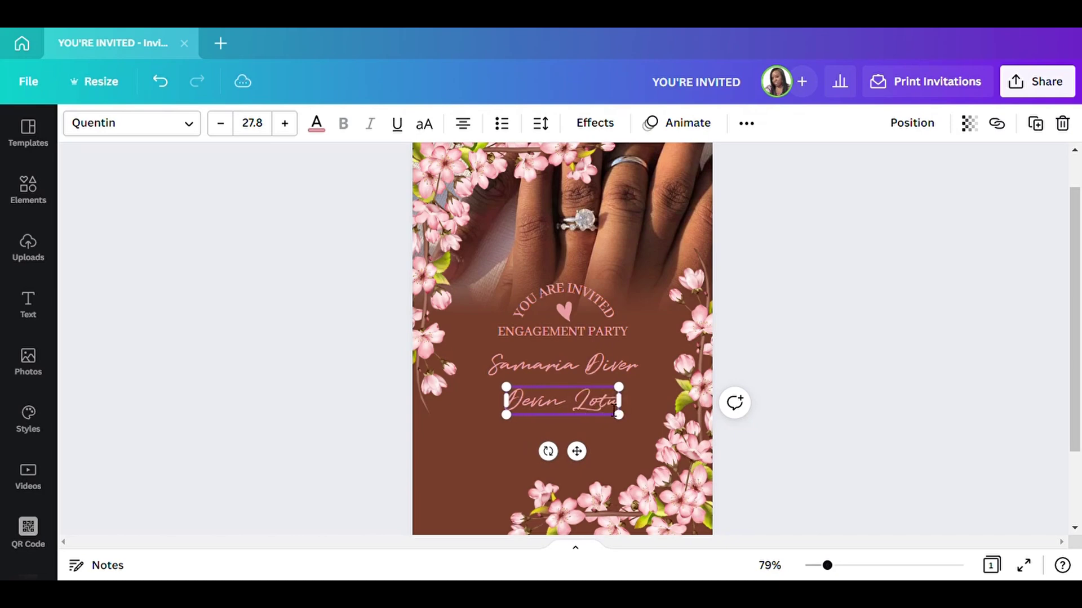
{"action": "left_click", "coordinate": [817, 366]}
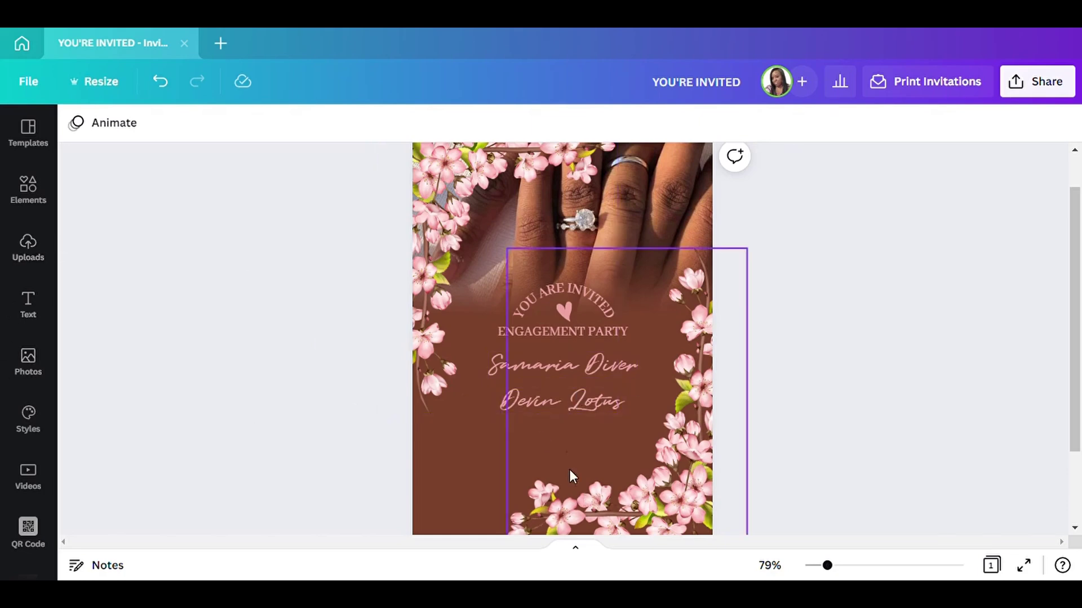
Step: Duplicate the second name and change the copy's text to '&'
{"action": "left_click", "coordinate": [586, 399]}
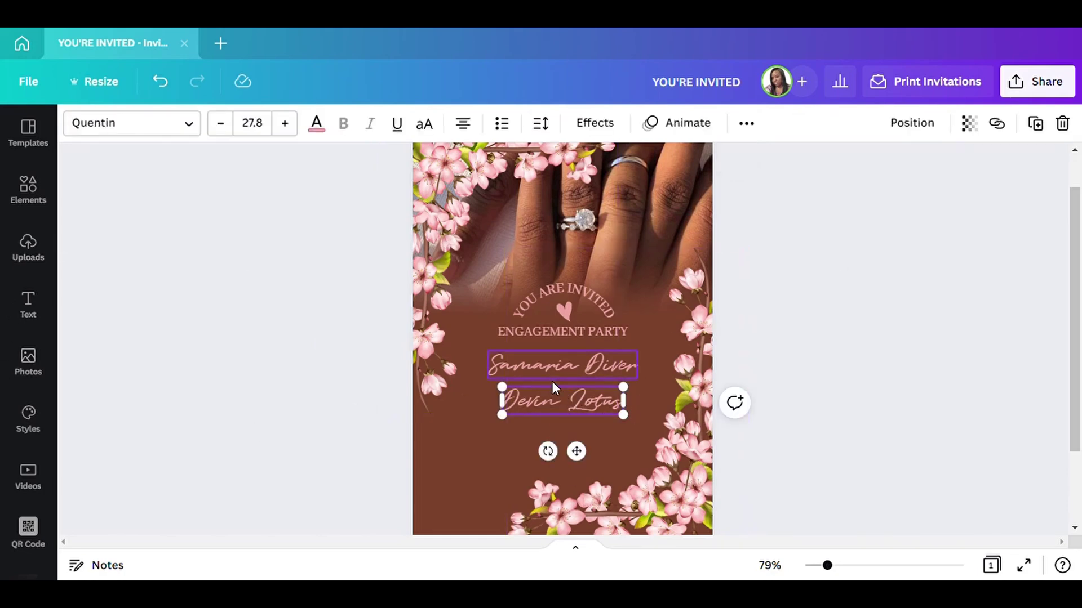
{"action": "left_click", "coordinate": [1035, 123]}
{"action": "left_click_drag", "start_coordinate": [587, 459], "coordinate": [576, 437]}
{"action": "double_click", "coordinate": [604, 395]}
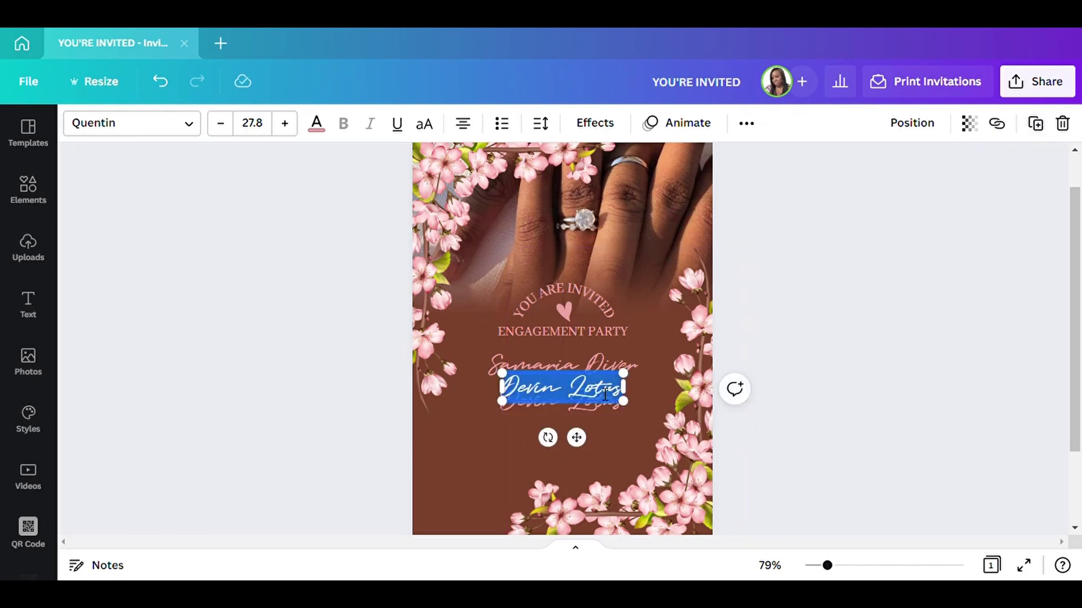
{"action": "type", "text": "&"}
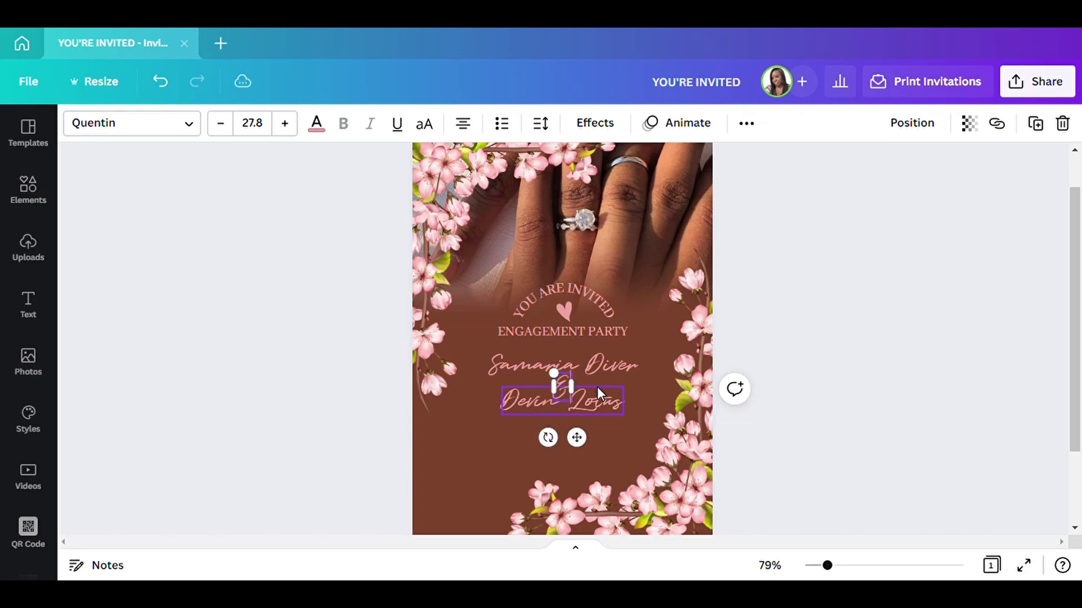
{"action": "left_click", "coordinate": [852, 358]}
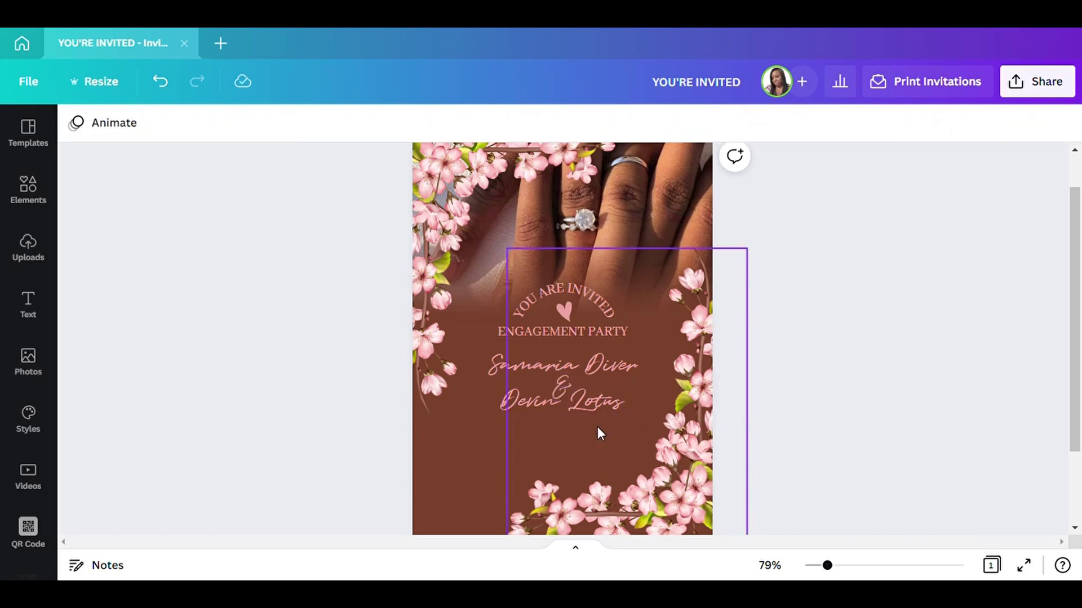
Step: Make the ampersand white and smaller, undoing an accidental move of the flower border
{"action": "left_click", "coordinate": [558, 392]}
{"action": "left_click", "coordinate": [313, 121]}
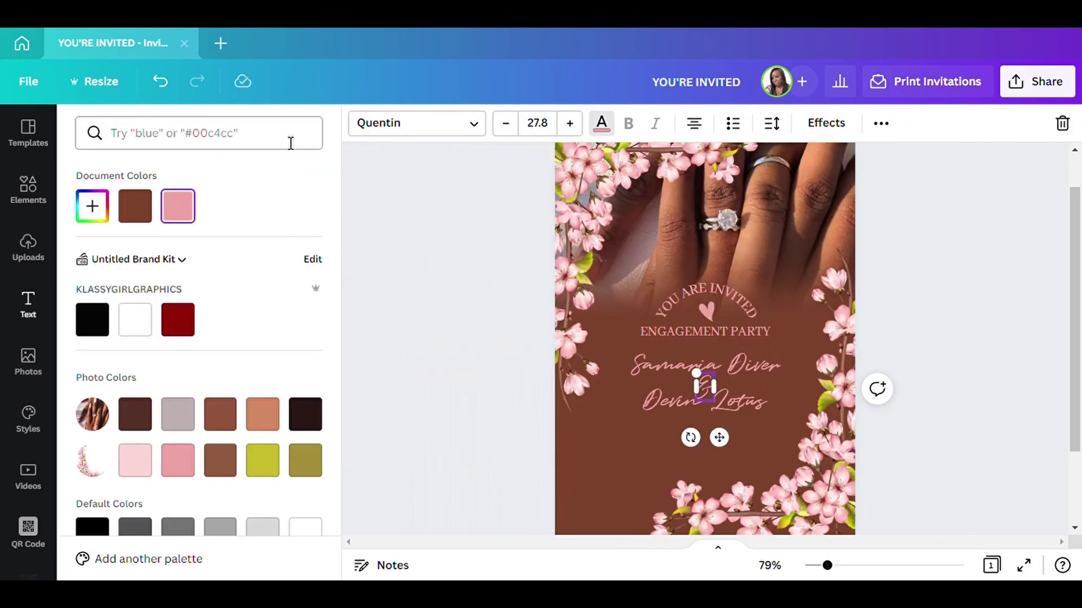
{"action": "left_click", "coordinate": [134, 322]}
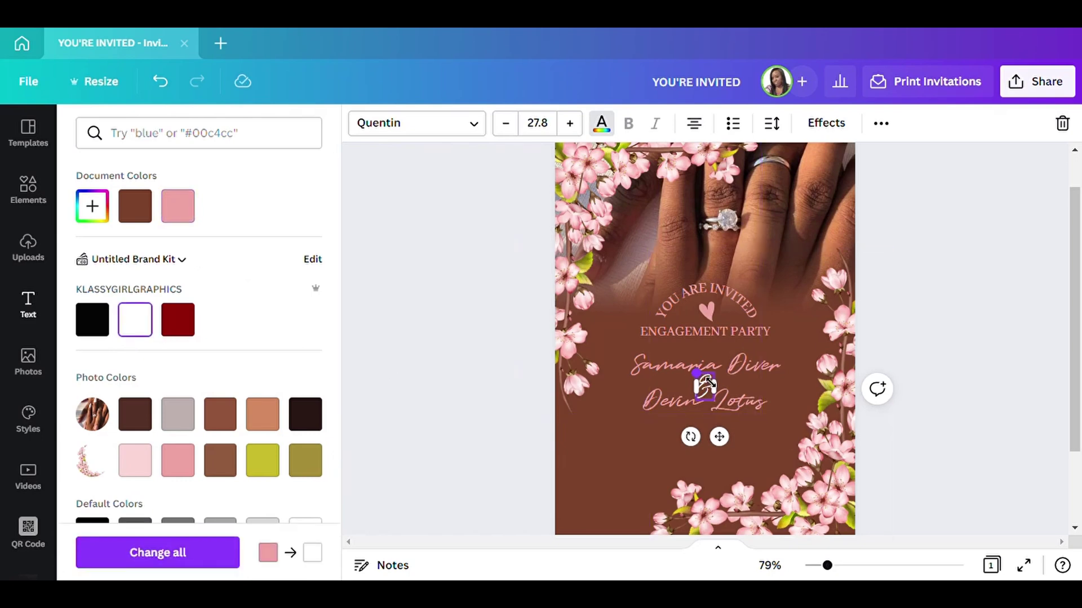
{"action": "left_click_drag", "start_coordinate": [706, 383], "coordinate": [716, 390]}
{"action": "left_click", "coordinate": [730, 448]}
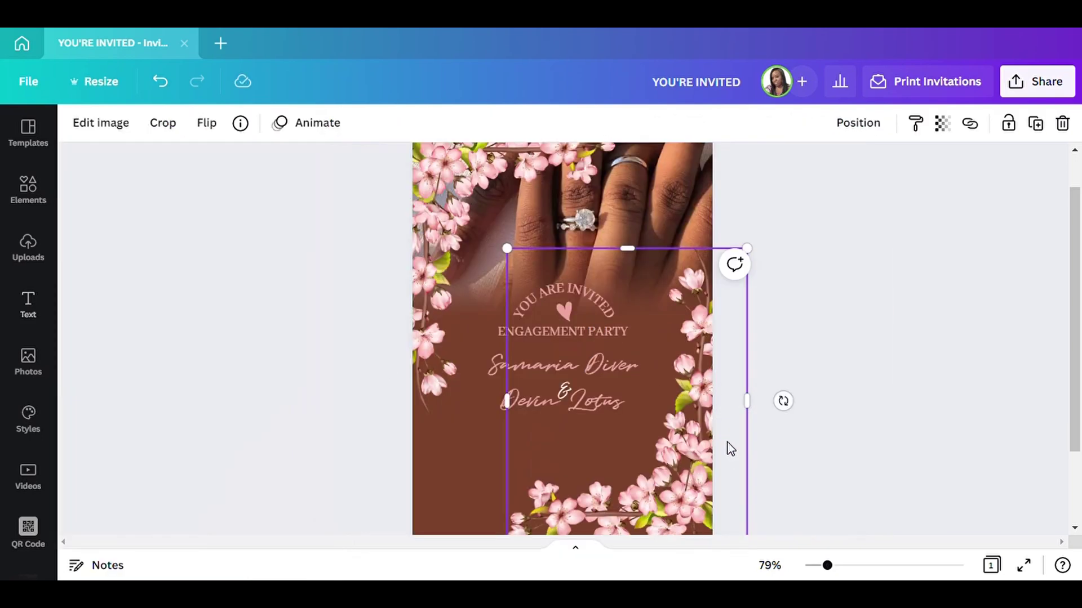
{"action": "left_click_drag", "start_coordinate": [731, 449], "coordinate": [758, 459]}
{"action": "left_click", "coordinate": [160, 82]}
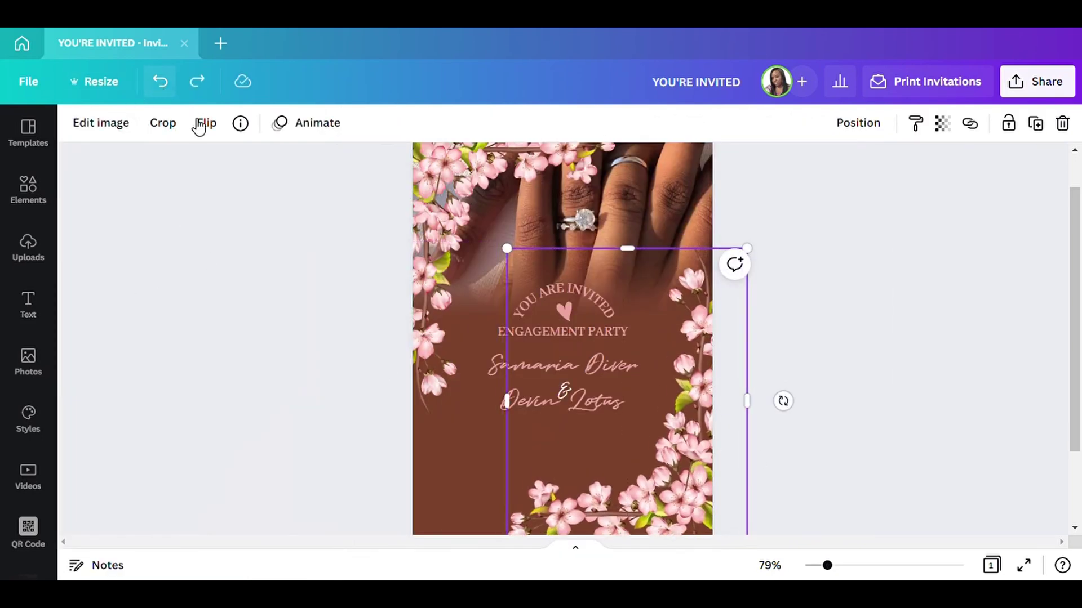
{"action": "left_click", "coordinate": [768, 329]}
Step: Move the ampersand between the names and centre it horizontally on the page
{"action": "left_click", "coordinate": [562, 388]}
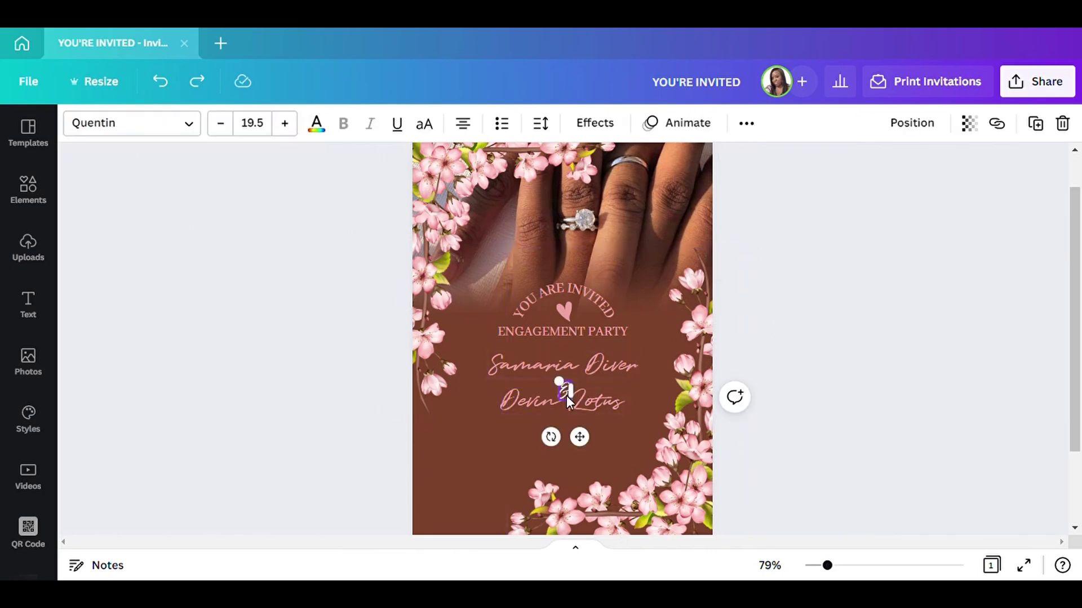
{"action": "left_click_drag", "start_coordinate": [579, 442], "coordinate": [582, 441]}
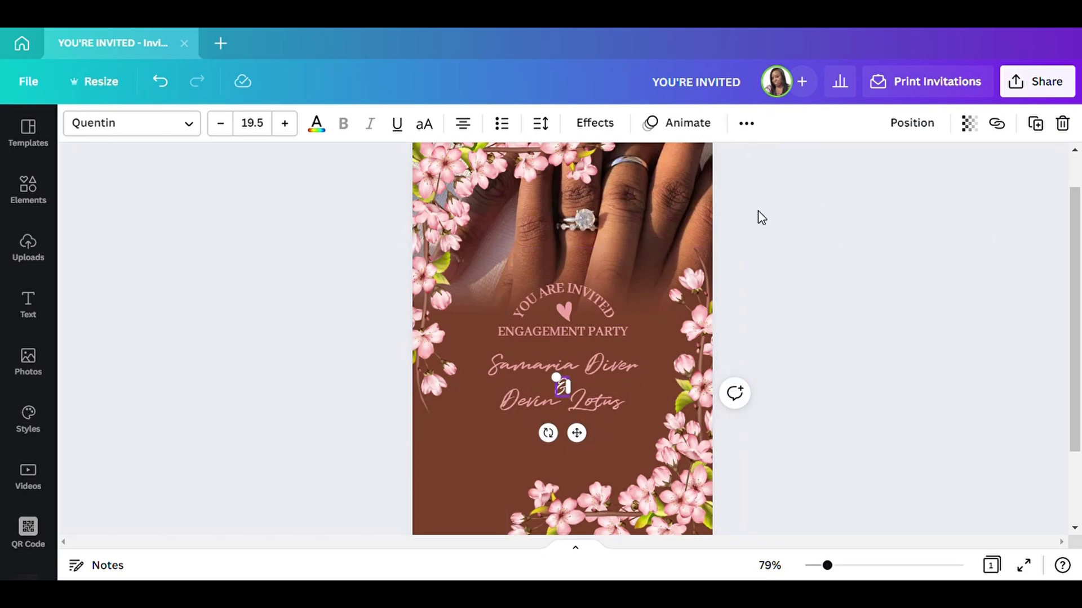
{"action": "left_click", "coordinate": [909, 129]}
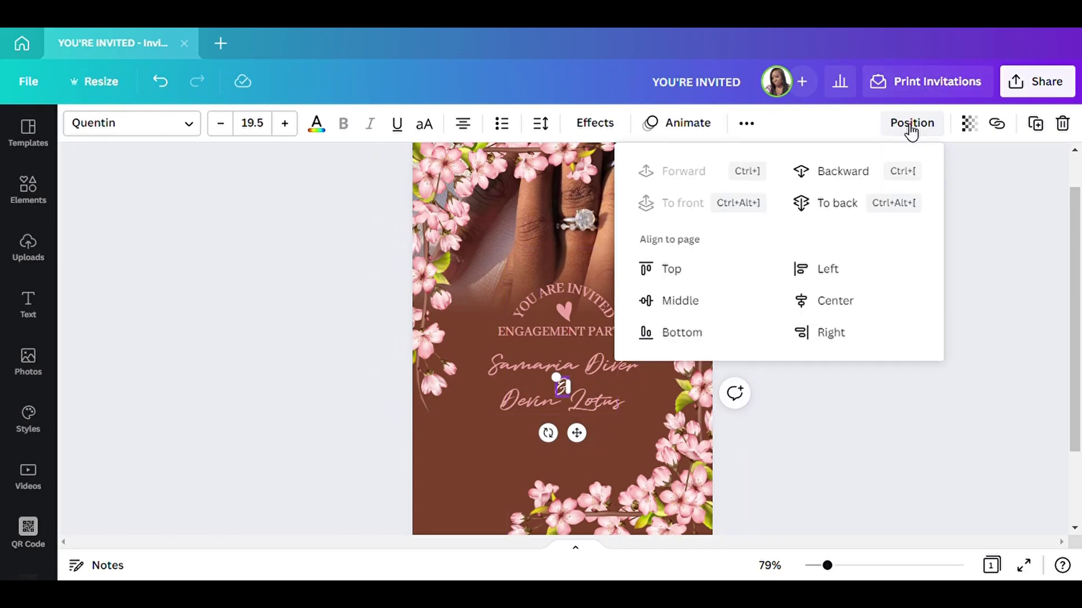
{"action": "left_click", "coordinate": [845, 305]}
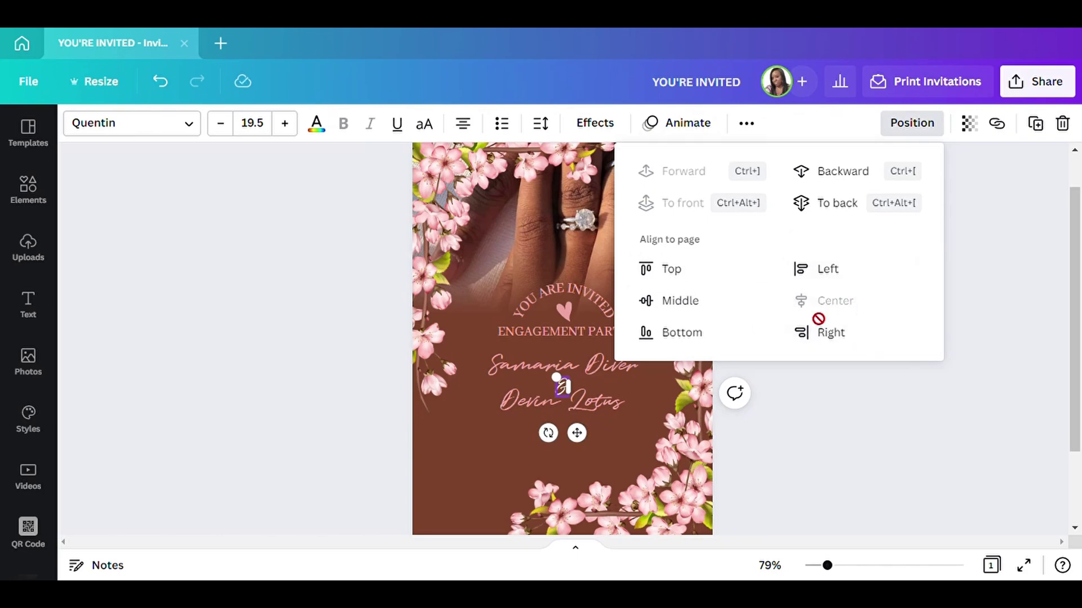
{"action": "left_click", "coordinate": [892, 496]}
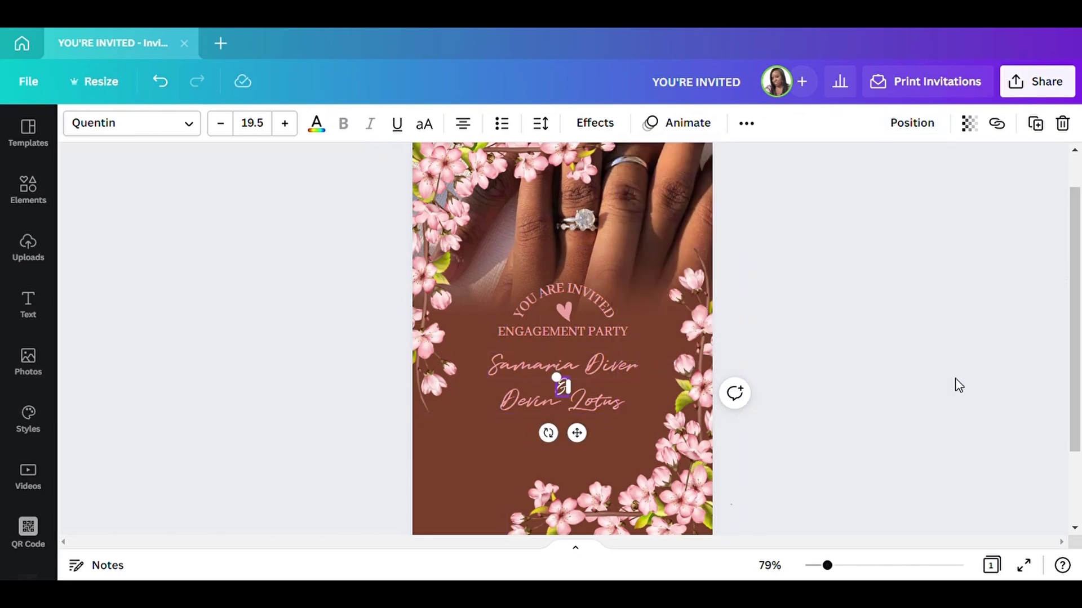
{"action": "left_click", "coordinate": [575, 286]}
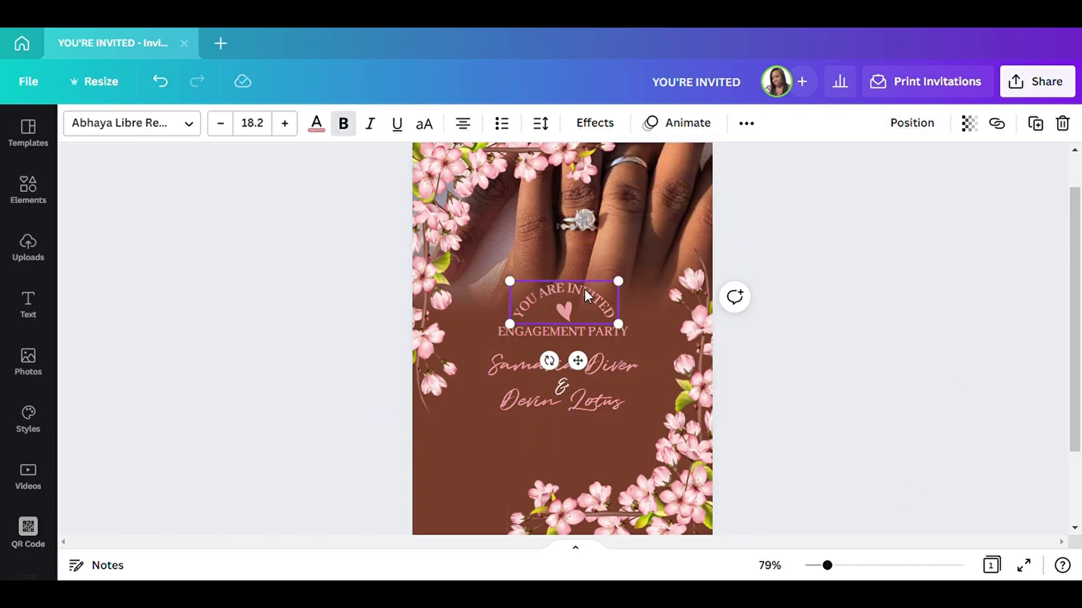
Step: Centre the curved YOU ARE INVITED heading horizontally and settle it just above the heart
{"action": "left_click_drag", "start_coordinate": [584, 290], "coordinate": [678, 210]}
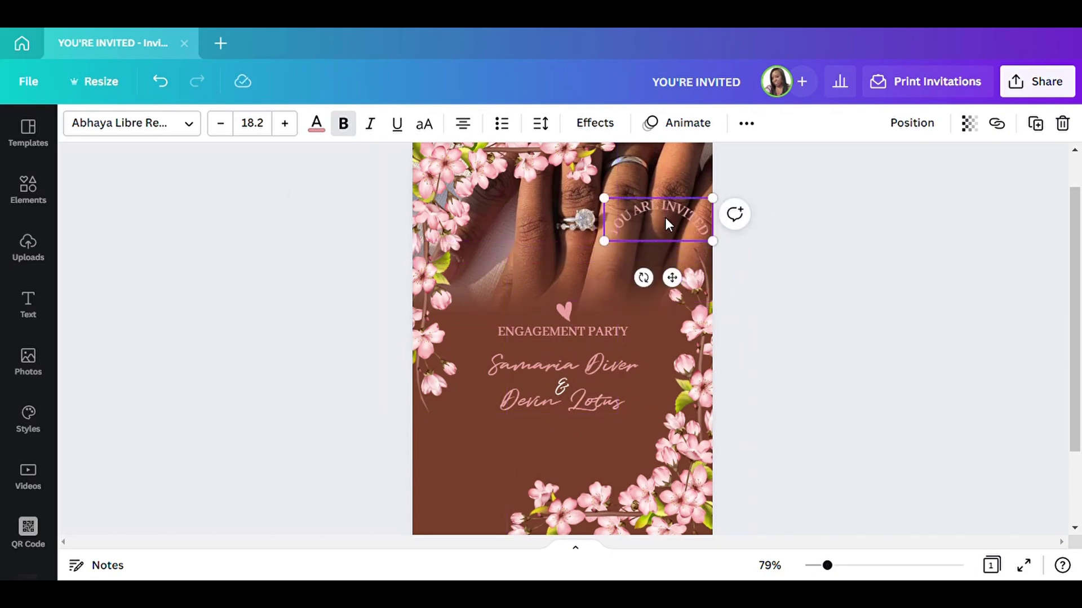
{"action": "left_click_drag", "start_coordinate": [667, 224], "coordinate": [655, 285]}
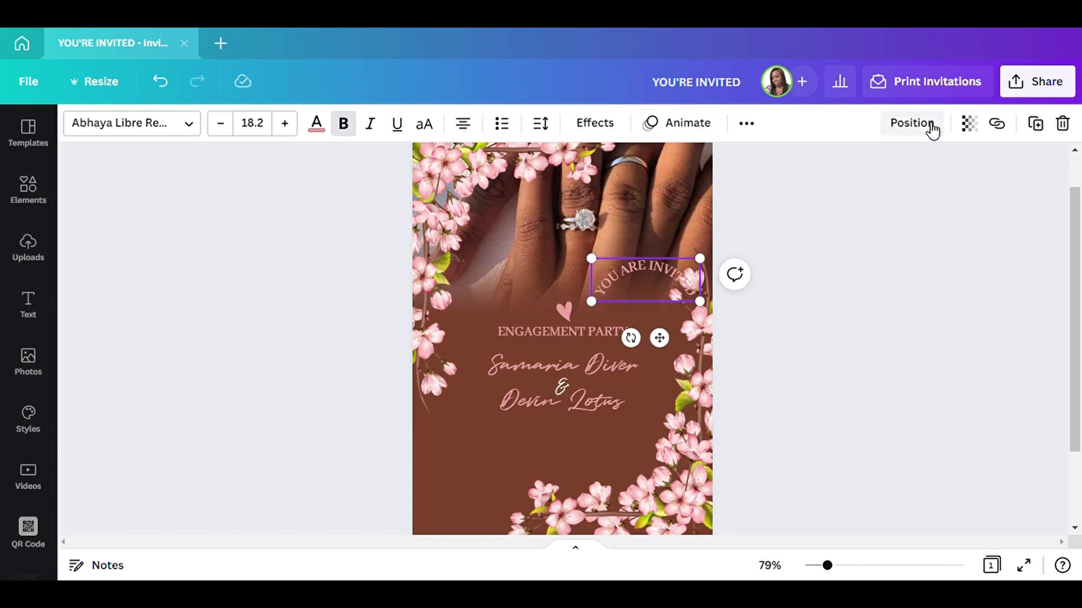
{"action": "left_click", "coordinate": [932, 129]}
{"action": "left_click", "coordinate": [817, 304]}
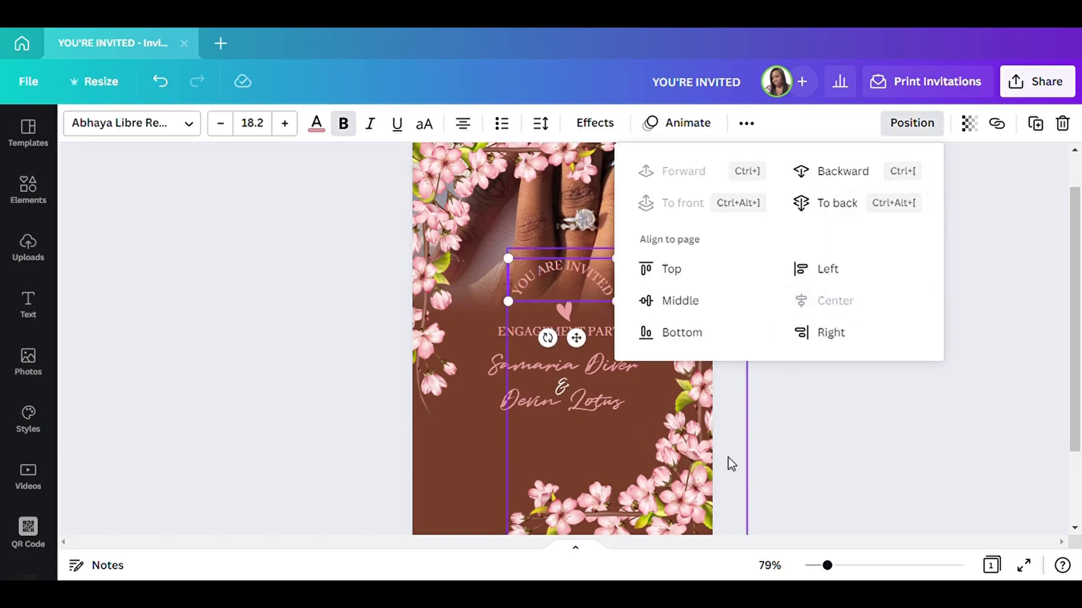
{"action": "left_click", "coordinate": [730, 463]}
{"action": "left_click", "coordinate": [584, 272]}
{"action": "left_click_drag", "start_coordinate": [584, 273], "coordinate": [589, 298]}
{"action": "left_click", "coordinate": [941, 371]}
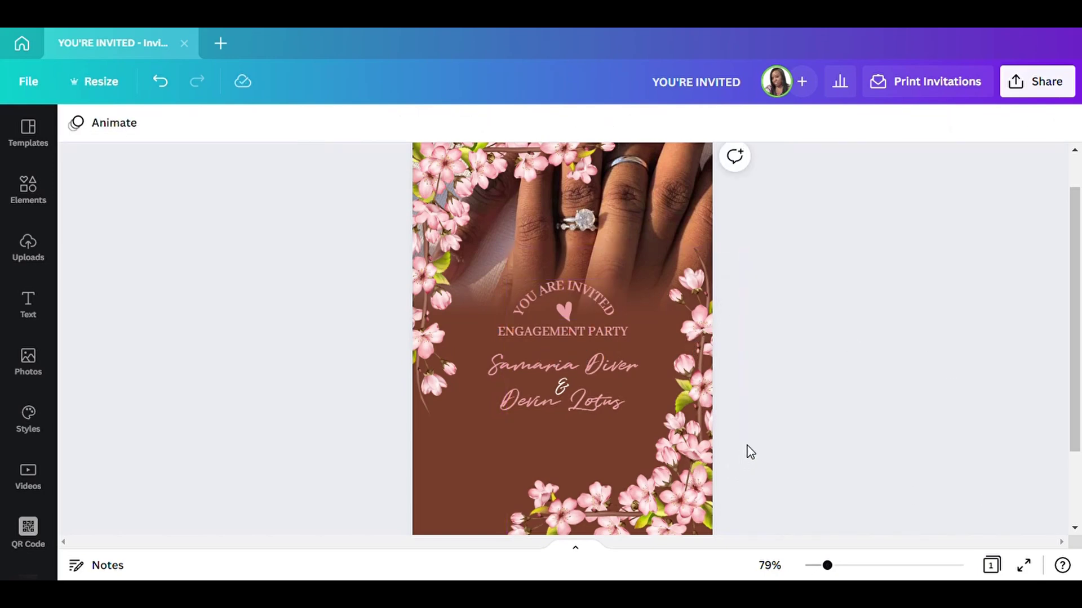
Step: Drag the cherry-blossom frame lower to the page's bottom corner
{"action": "scroll", "coordinate": [789, 439], "scroll_direction": "down", "scroll_amount": 3}
{"action": "left_click", "coordinate": [630, 416]}
{"action": "left_click_drag", "start_coordinate": [631, 416], "coordinate": [647, 453]}
{"action": "scroll", "coordinate": [871, 406], "scroll_direction": "up", "scroll_amount": 2}
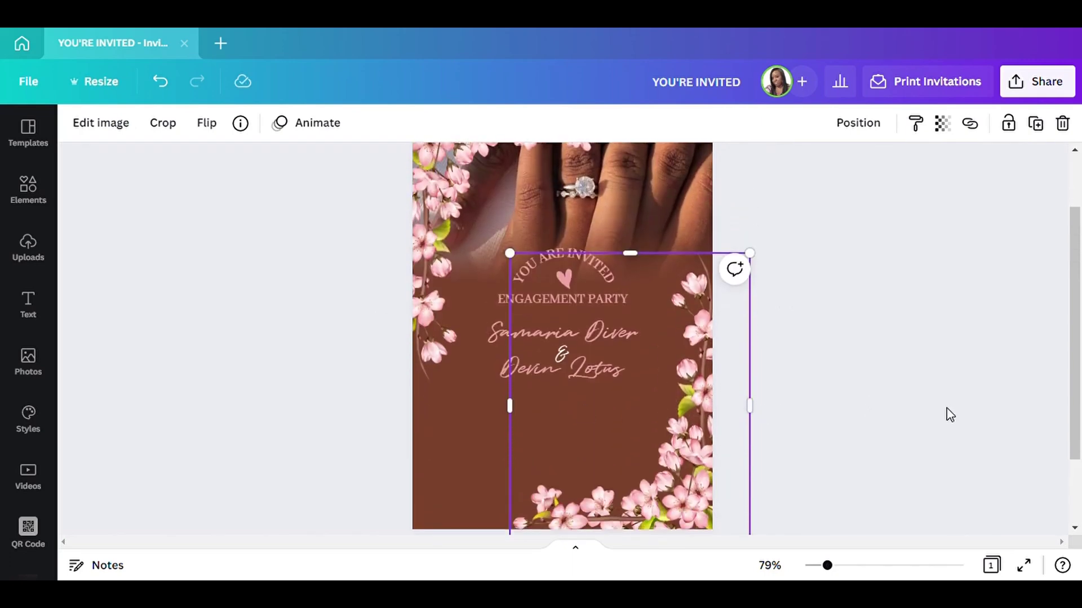
{"action": "left_click", "coordinate": [882, 379]}
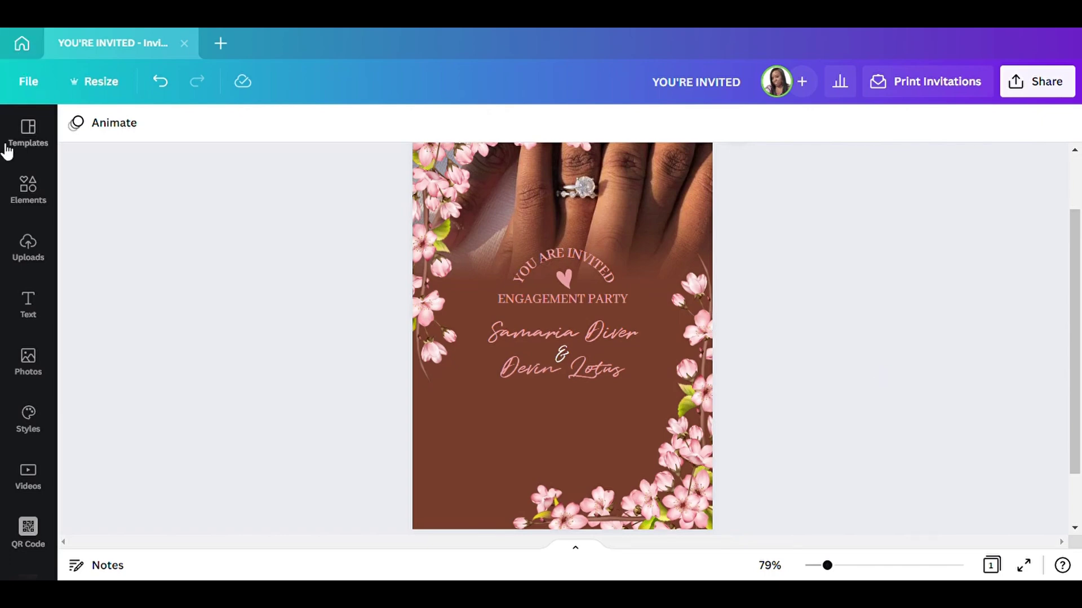
Step: Add a plain straight line from Elements, lengthen it and place it below the names
{"action": "left_click", "coordinate": [30, 187]}
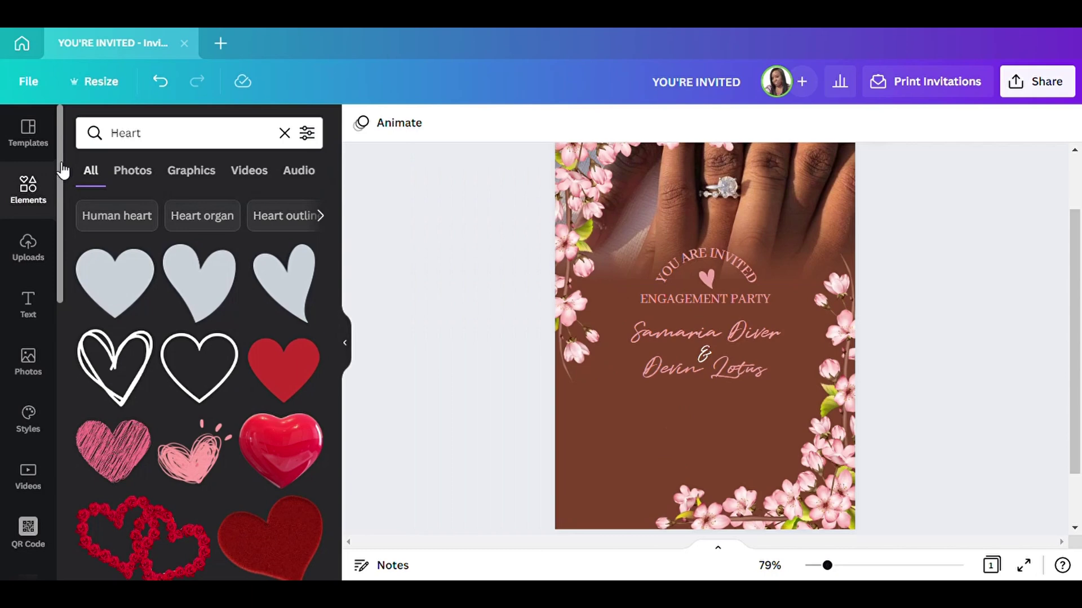
{"action": "left_click", "coordinate": [285, 133]}
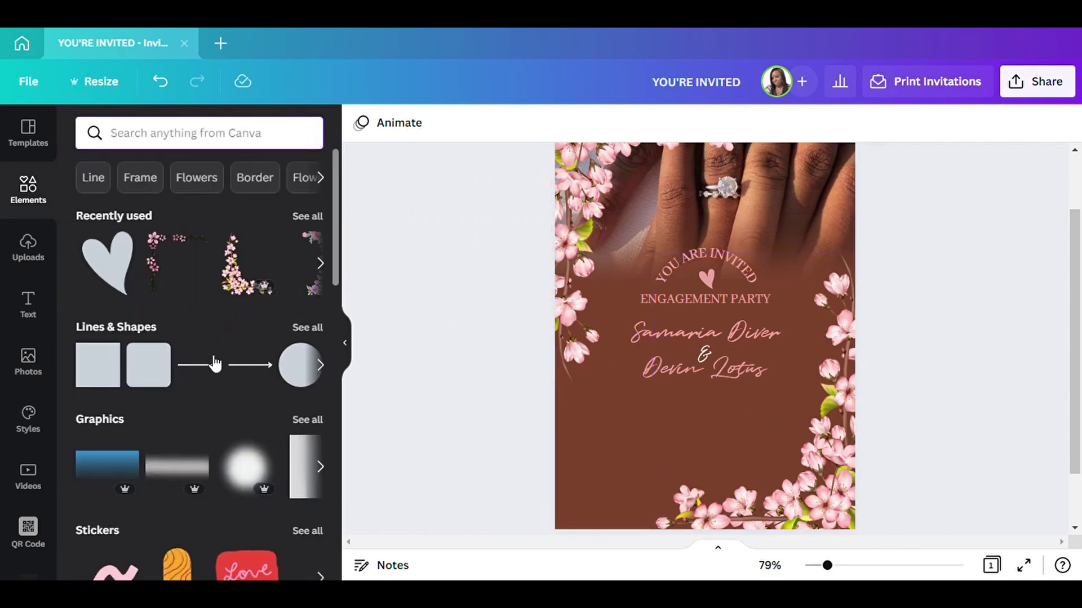
{"action": "left_click", "coordinate": [213, 364]}
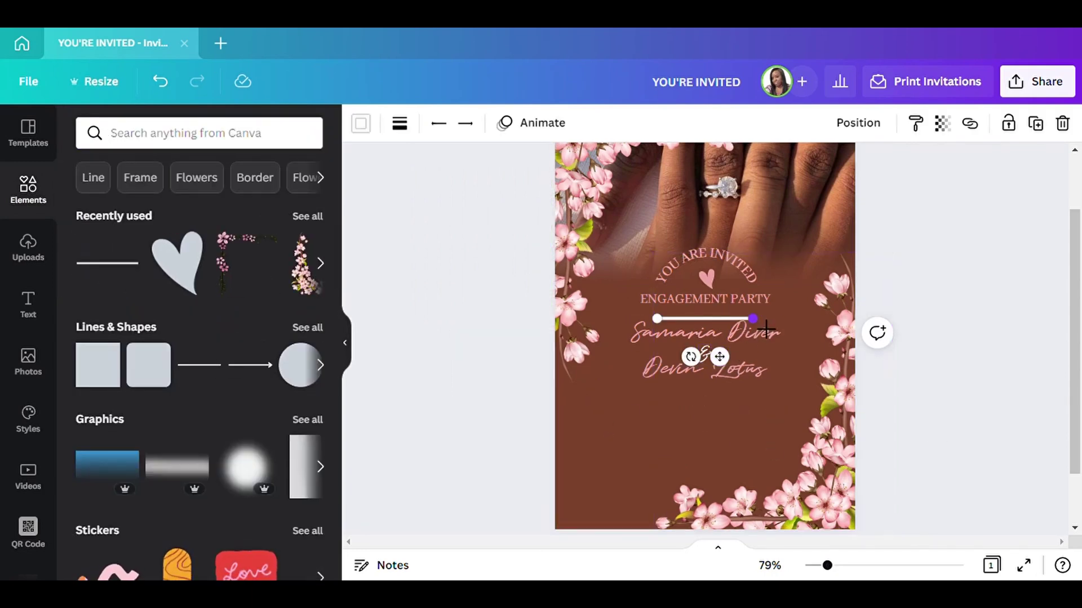
{"action": "left_click_drag", "start_coordinate": [752, 318], "coordinate": [832, 327]}
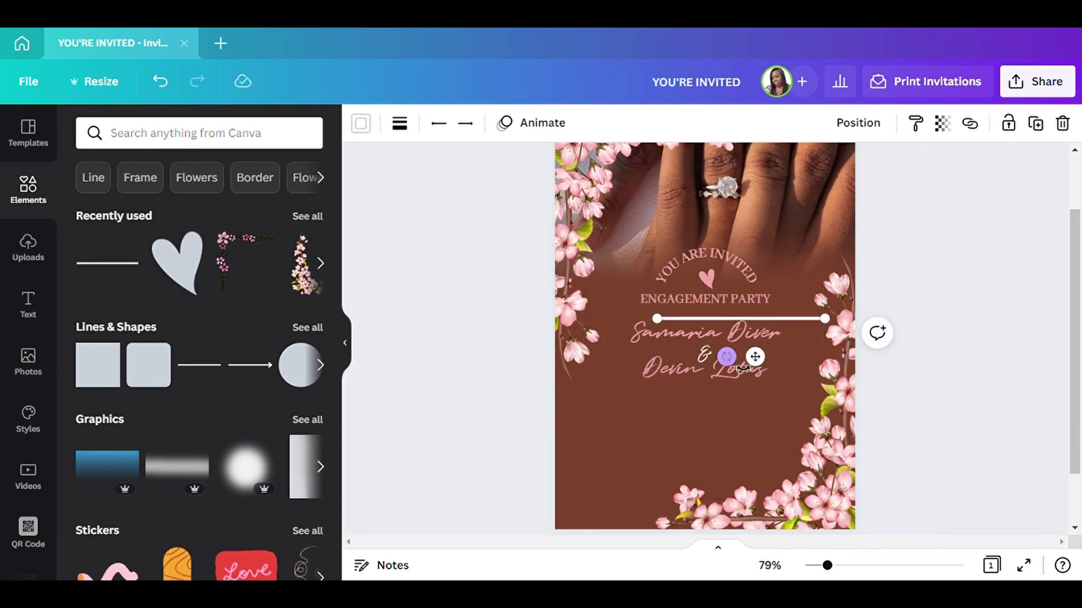
{"action": "left_click_drag", "start_coordinate": [752, 357], "coordinate": [724, 437]}
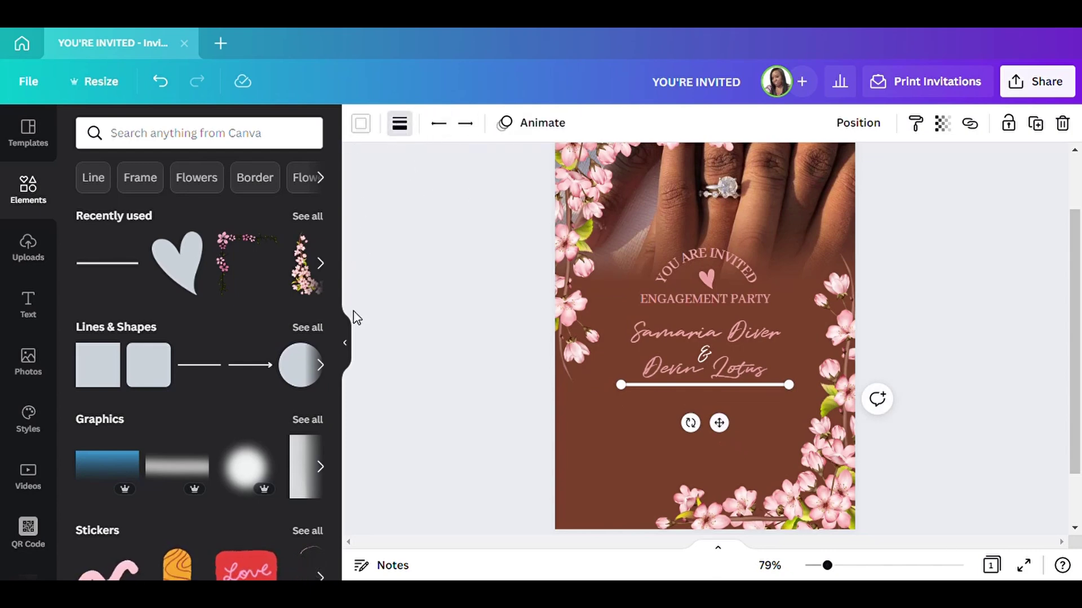
Step: Thin the divider line's weight from 5 to 3
{"action": "left_click", "coordinate": [345, 343]}
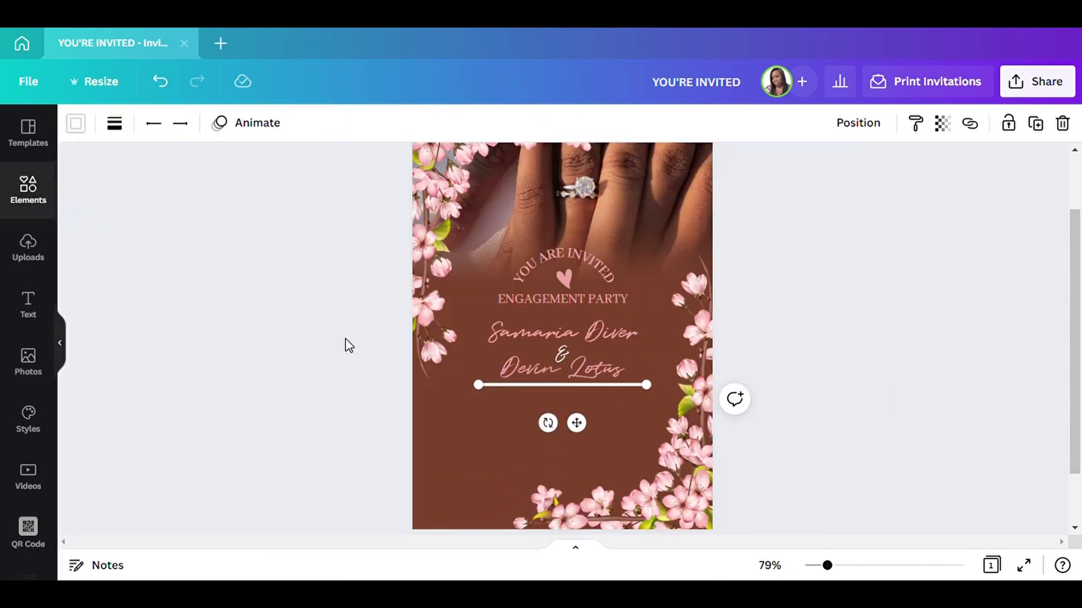
{"action": "left_click", "coordinate": [115, 124]}
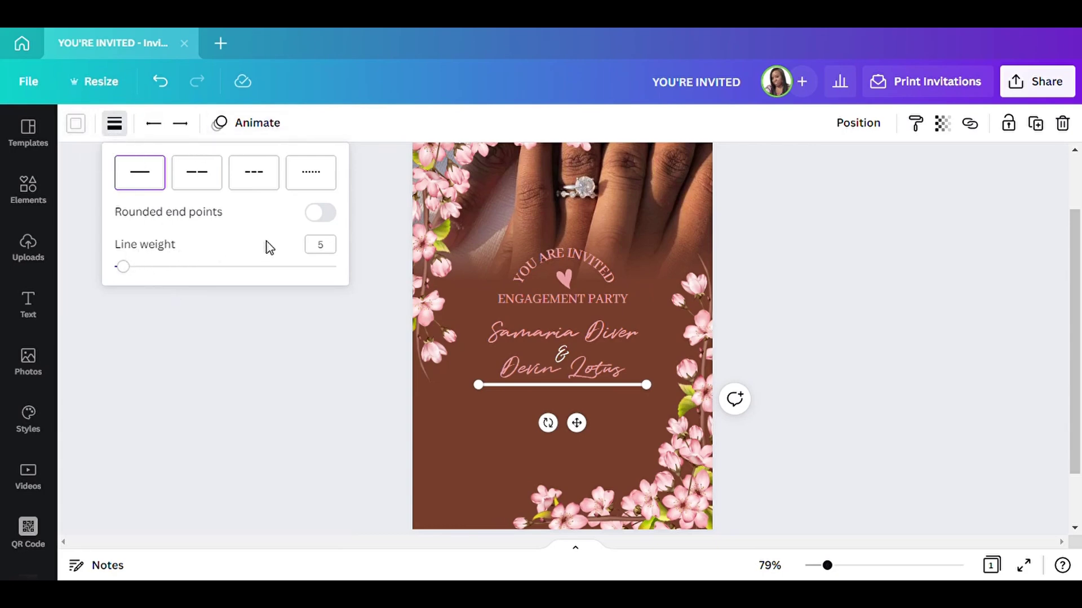
{"action": "left_click_drag", "start_coordinate": [127, 270], "coordinate": [120, 269]}
{"action": "left_click", "coordinate": [208, 364]}
{"action": "left_click", "coordinate": [861, 478]}
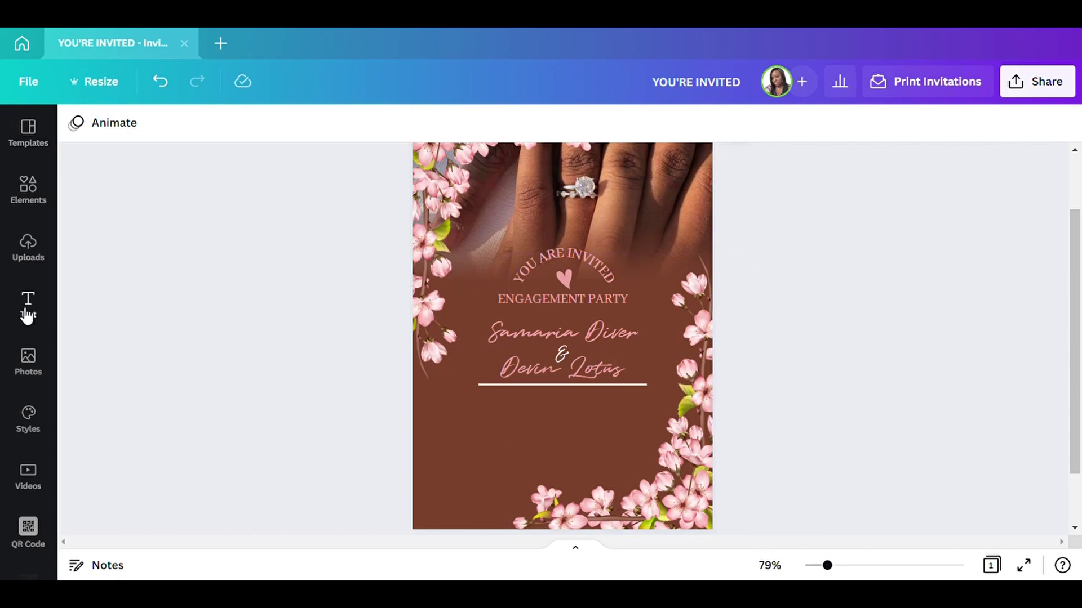
Step: Duplicate the ENGAGEMENT PARTY text and place the copy below the white divider
{"action": "left_click", "coordinate": [532, 296]}
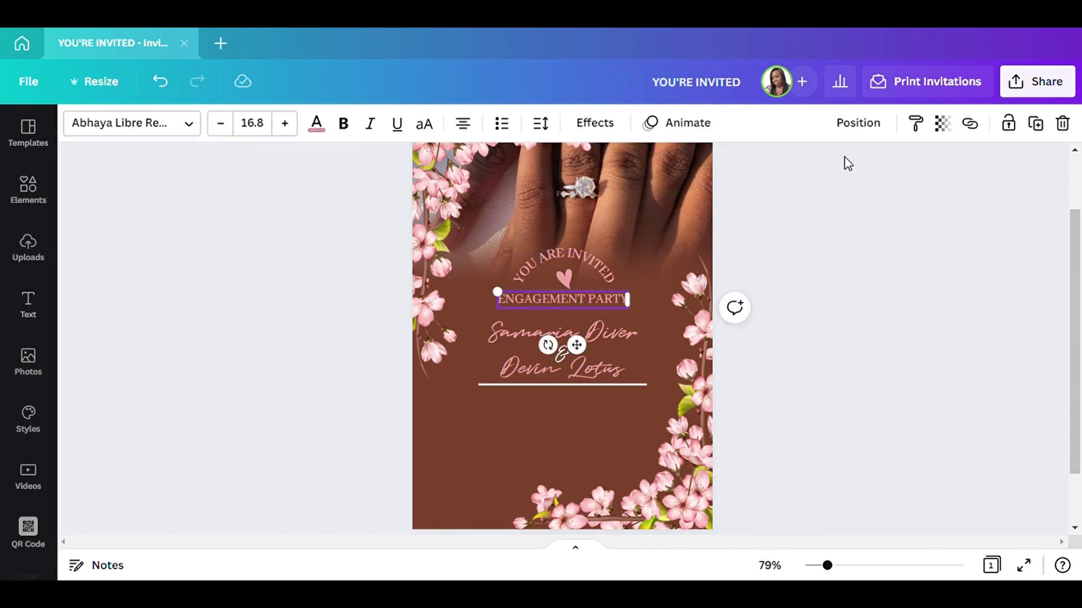
{"action": "left_click", "coordinate": [1037, 125]}
{"action": "left_click_drag", "start_coordinate": [592, 363], "coordinate": [583, 450]}
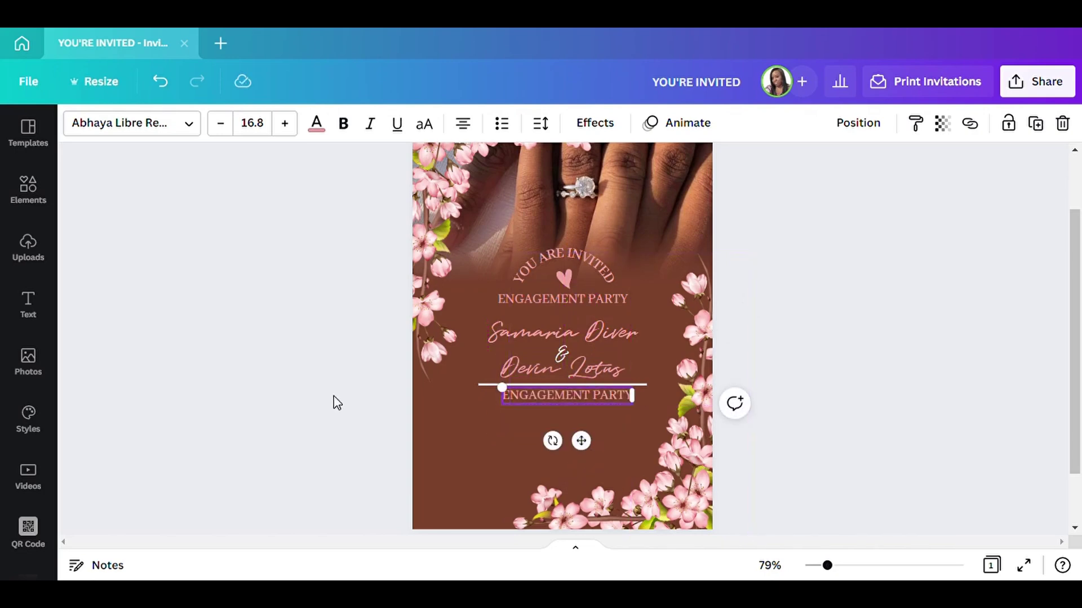
{"action": "left_click", "coordinate": [566, 280]}
{"action": "left_click", "coordinate": [853, 314]}
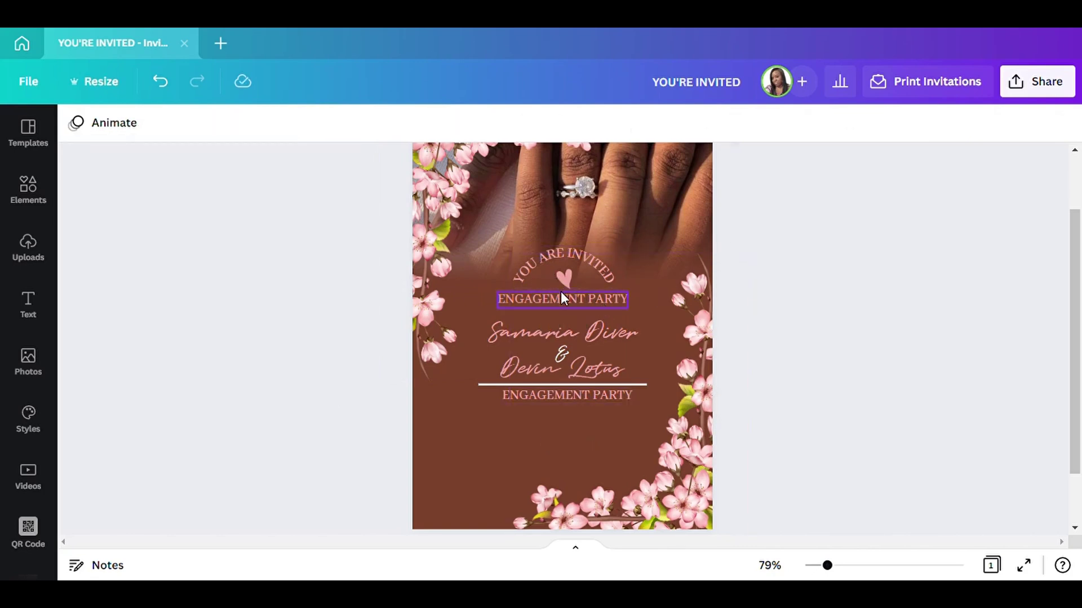
{"action": "left_click", "coordinate": [563, 281]}
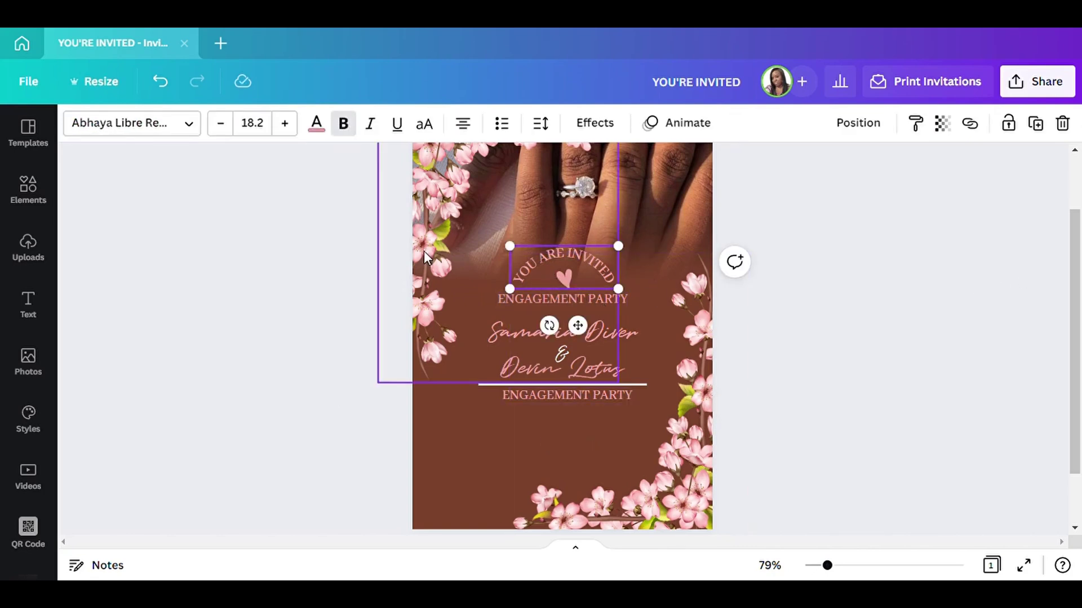
{"action": "left_click", "coordinate": [559, 399]}
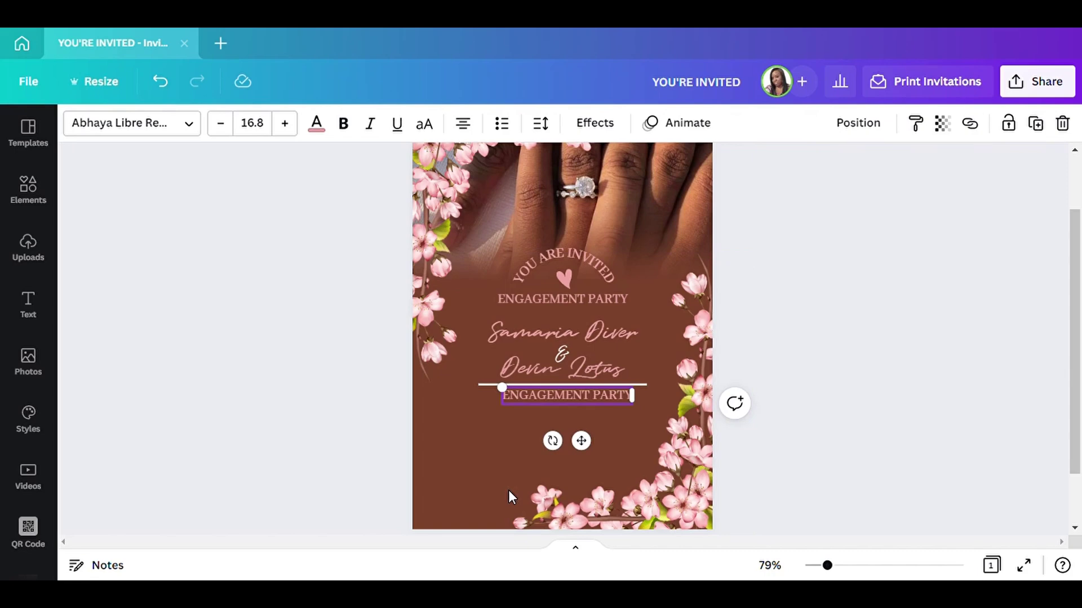
Step: Retype the lower copy as 'Saturday July 30th 2022', correcting the mistyped year
{"action": "triple_click", "coordinate": [602, 401]}
{"action": "type", "text": "S"}
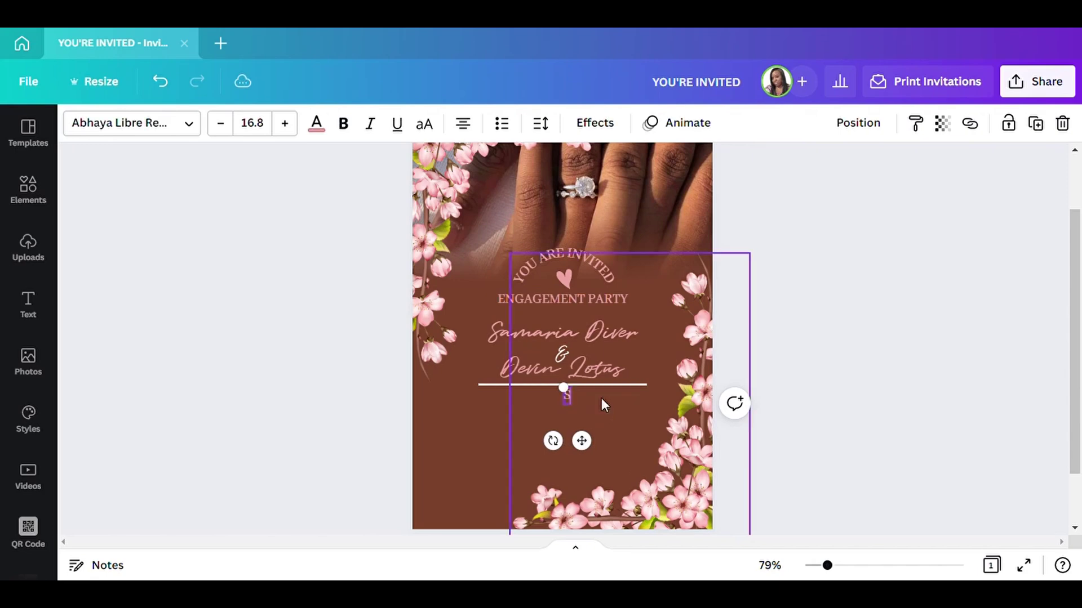
{"action": "type", "text": "aturday"}
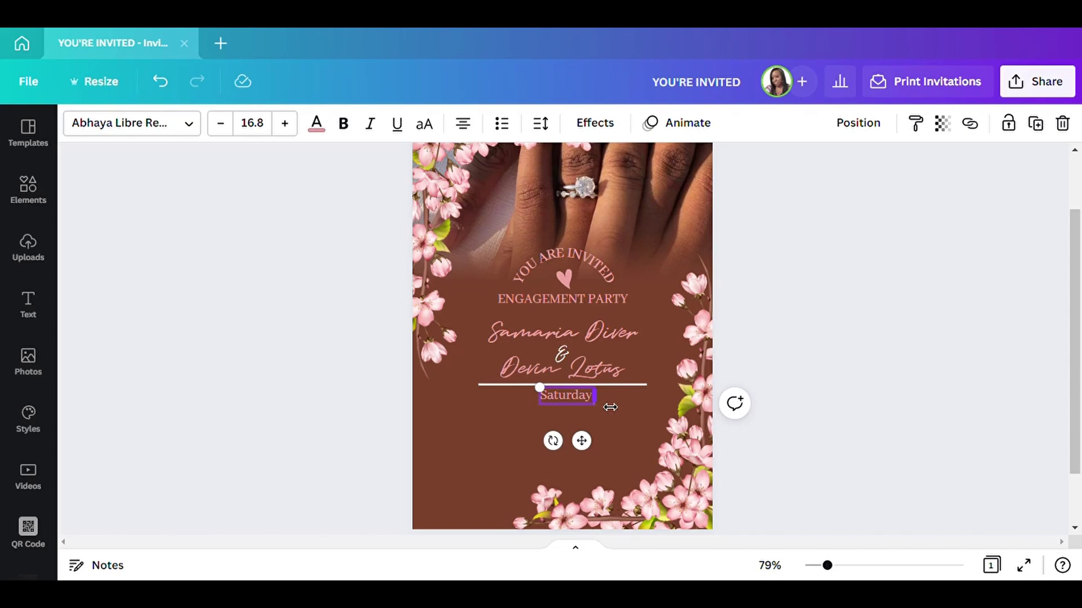
{"action": "type", "text": "Ju"}
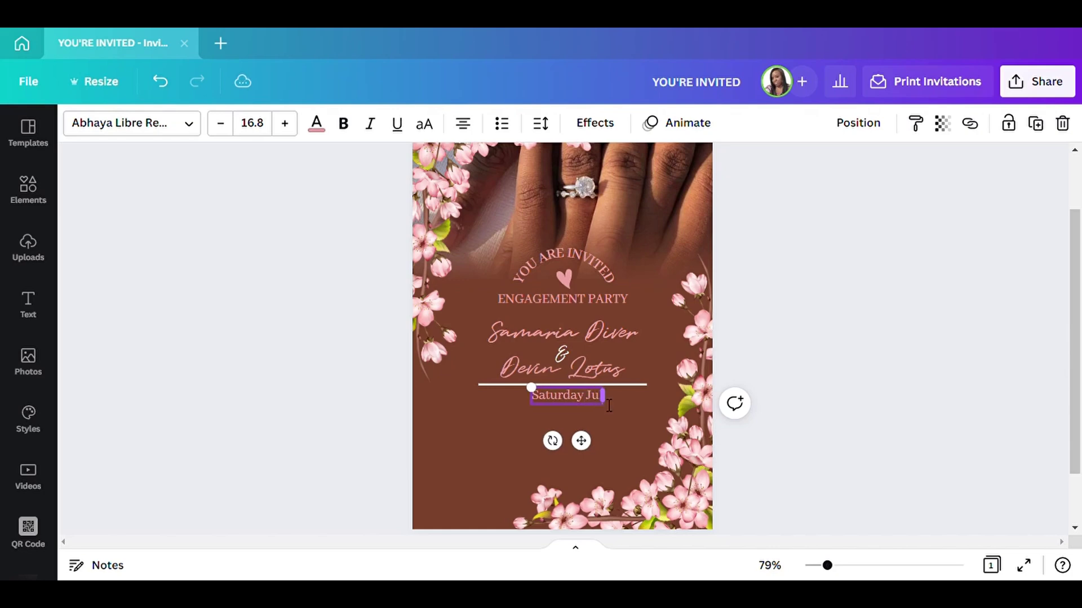
{"action": "type", "text": "ly 30th"}
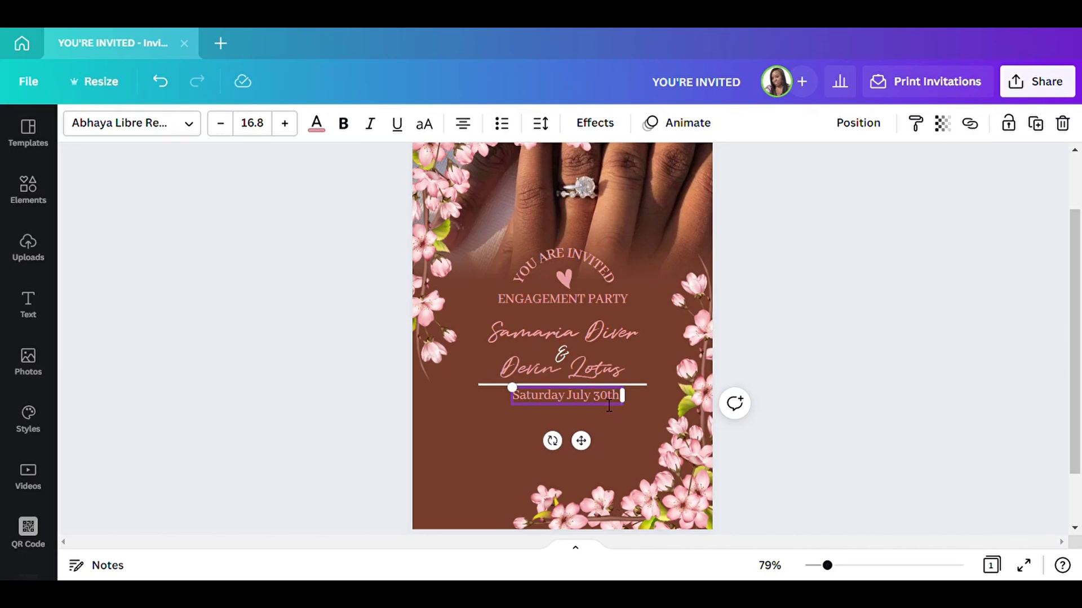
{"action": "type", "text": " 2002"}
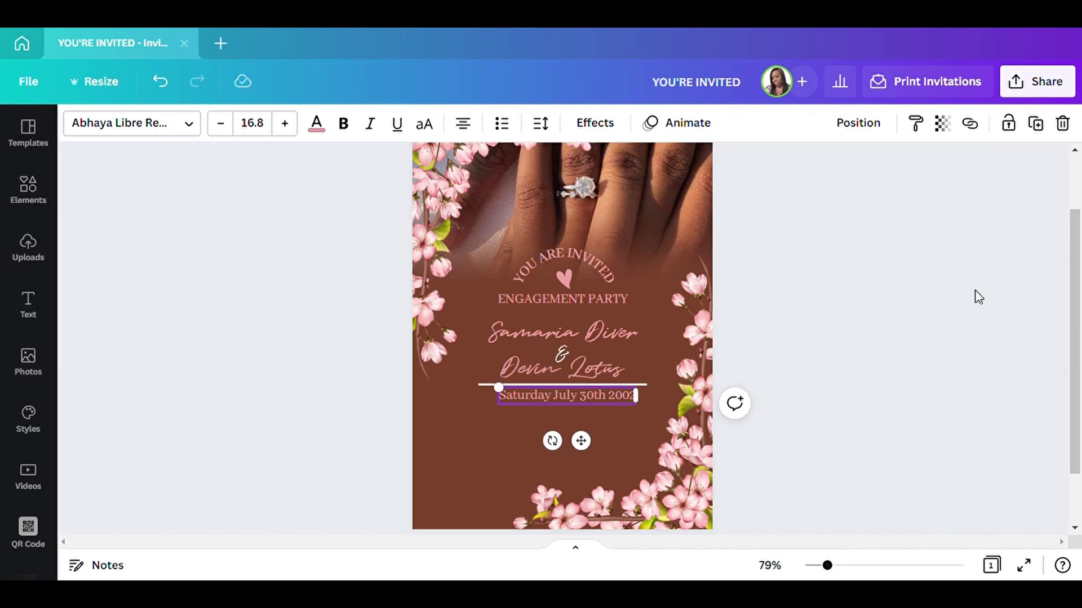
{"action": "key", "text": "BackSpace"}
{"action": "key", "text": "BackSpace"}
{"action": "type", "text": "22"}
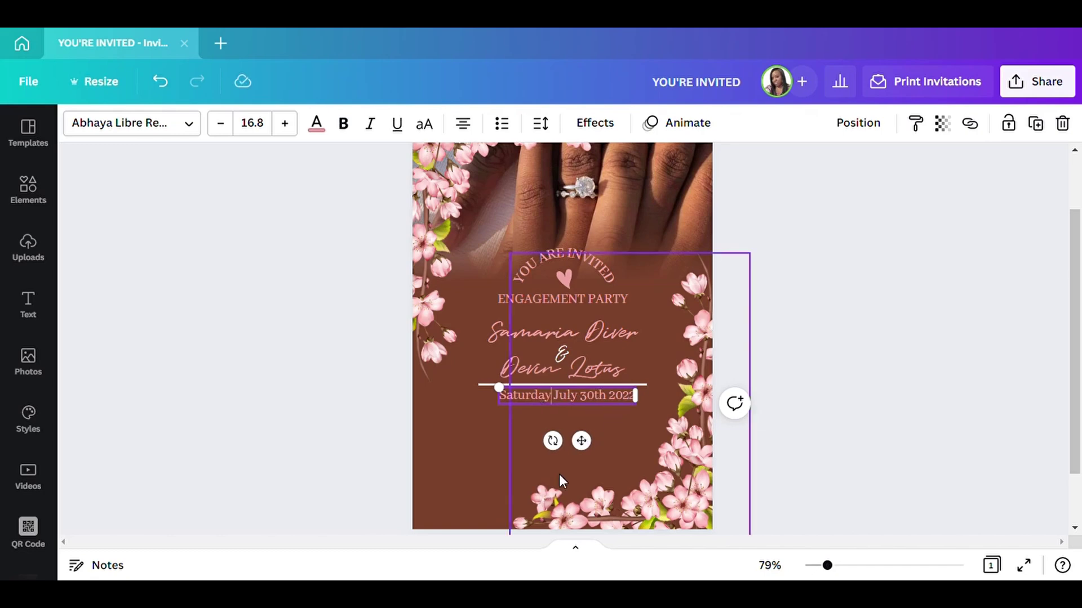
{"action": "left_click", "coordinate": [613, 406]}
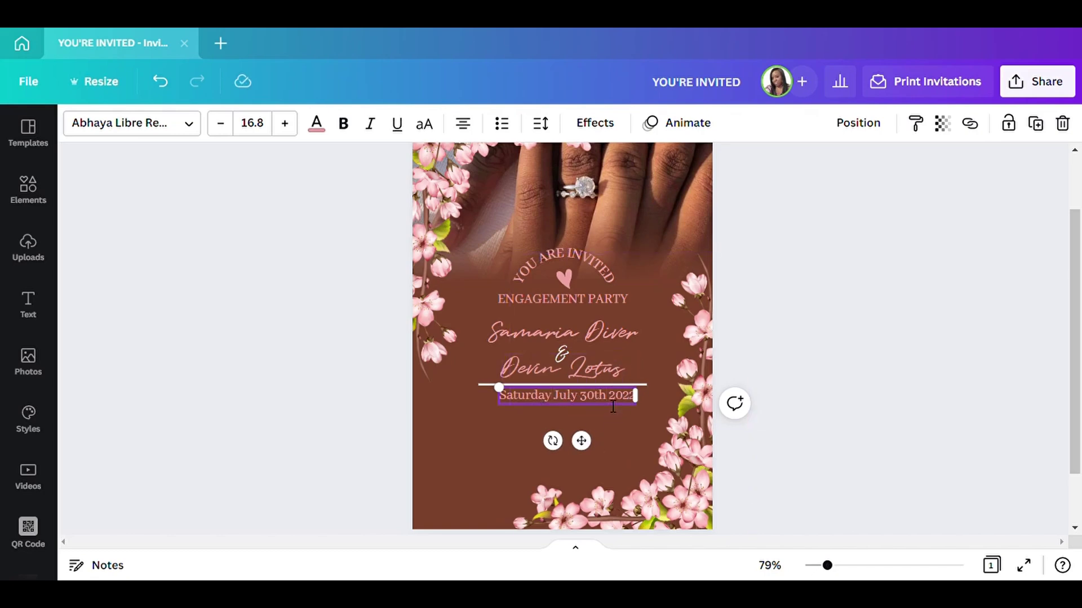
Step: Add a comma after 30th, turn the date white, shrink it slightly and centre it under the divider
{"action": "type", "text": ","}
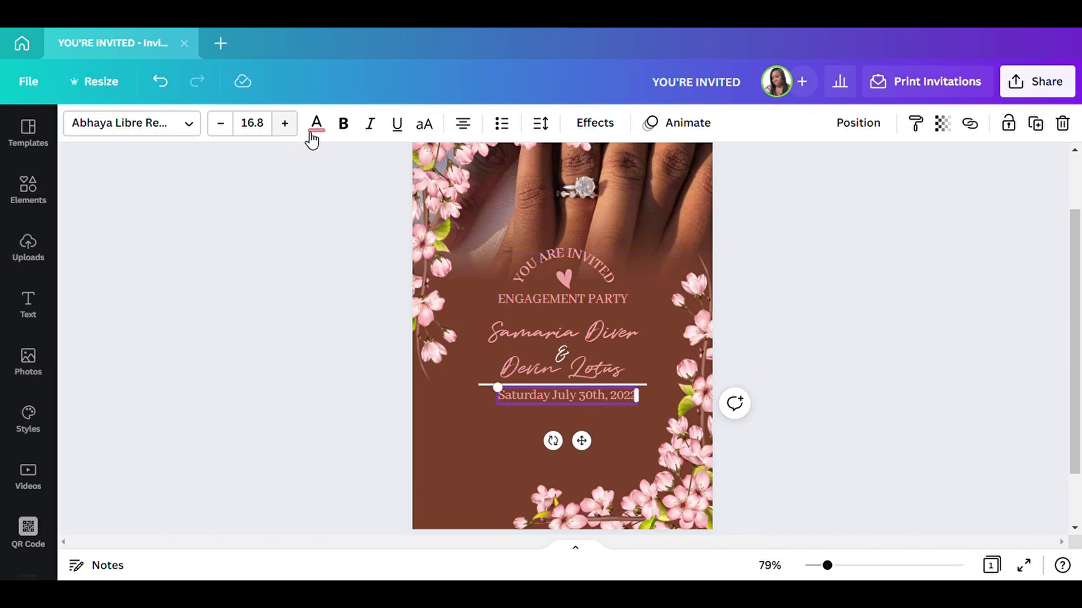
{"action": "left_click", "coordinate": [314, 134]}
{"action": "left_click", "coordinate": [219, 206]}
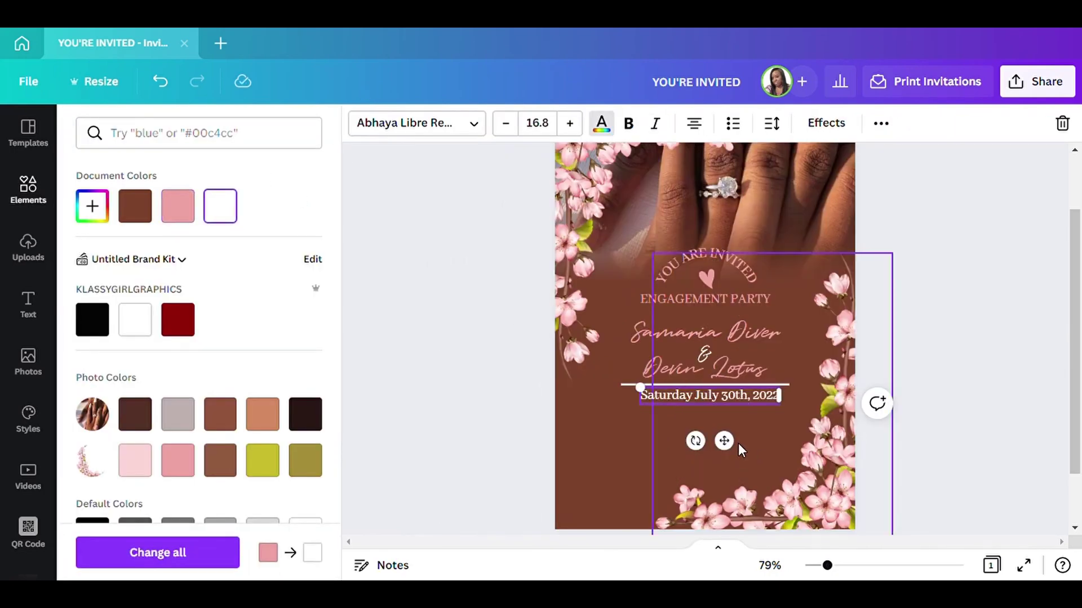
{"action": "left_click_drag", "start_coordinate": [724, 444], "coordinate": [728, 463]}
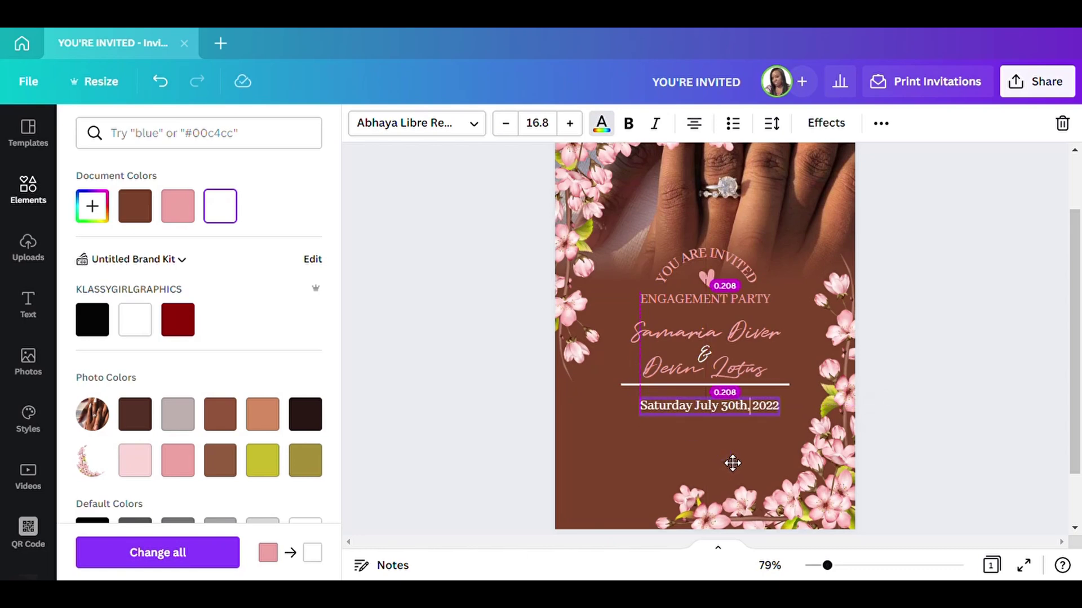
{"action": "key", "text": "Escape"}
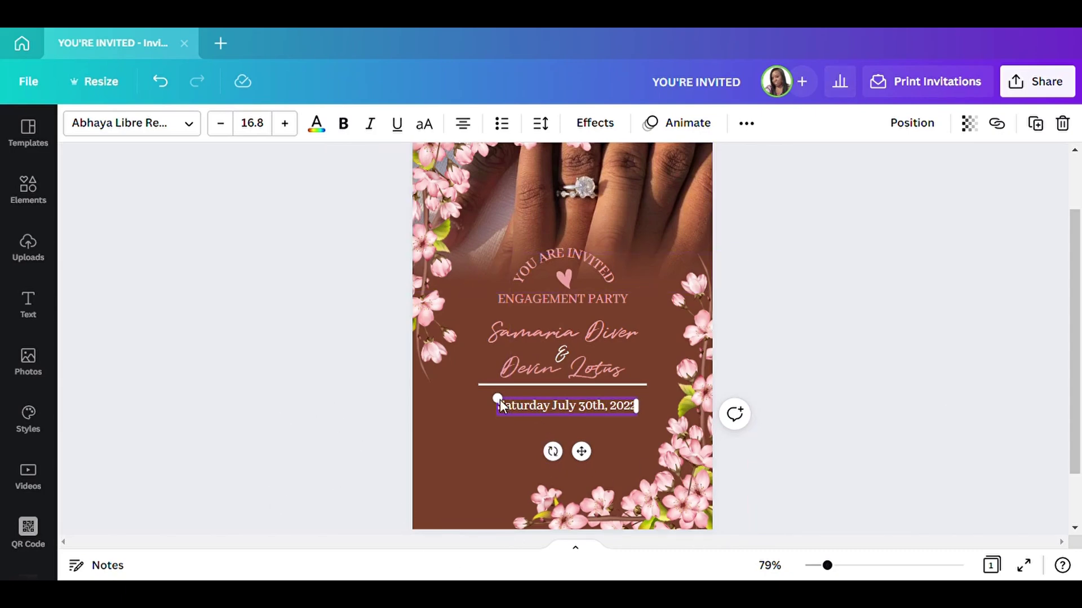
{"action": "left_click_drag", "start_coordinate": [490, 398], "coordinate": [502, 400]}
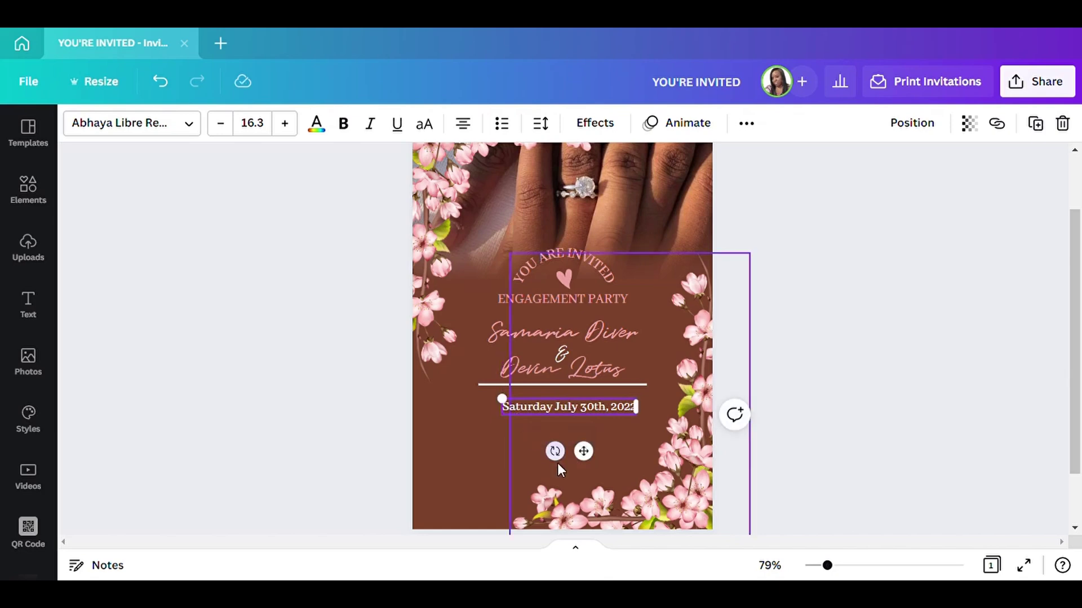
{"action": "left_click_drag", "start_coordinate": [583, 453], "coordinate": [586, 458]}
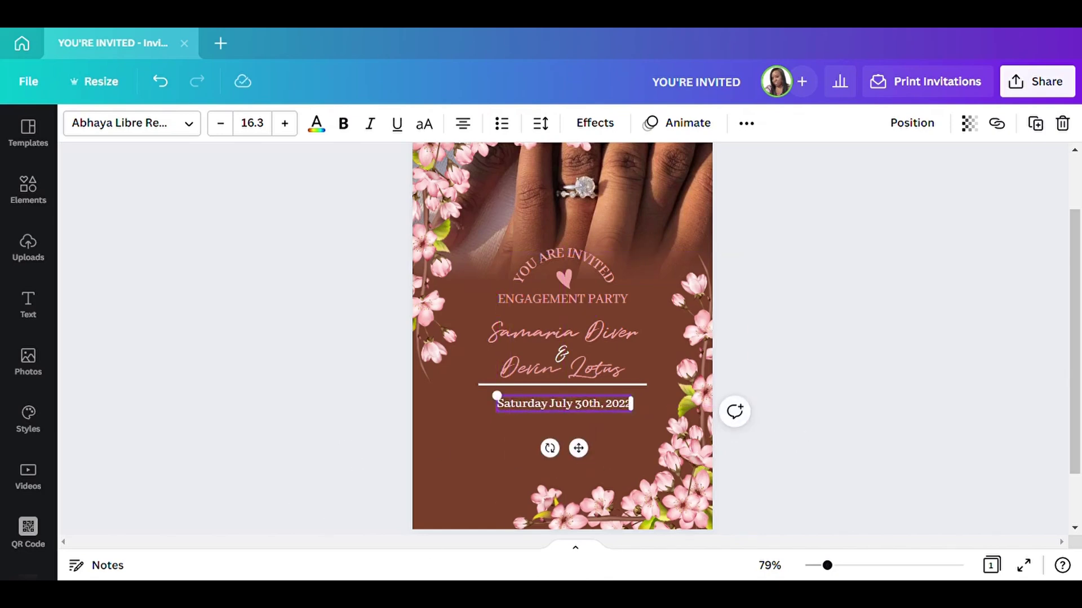
Step: Duplicate the date just beneath itself and change the copy to '8:00 P.M.'
{"action": "left_click", "coordinate": [1034, 125]}
{"action": "left_click_drag", "start_coordinate": [589, 458], "coordinate": [586, 475]}
{"action": "left_click", "coordinate": [577, 422]}
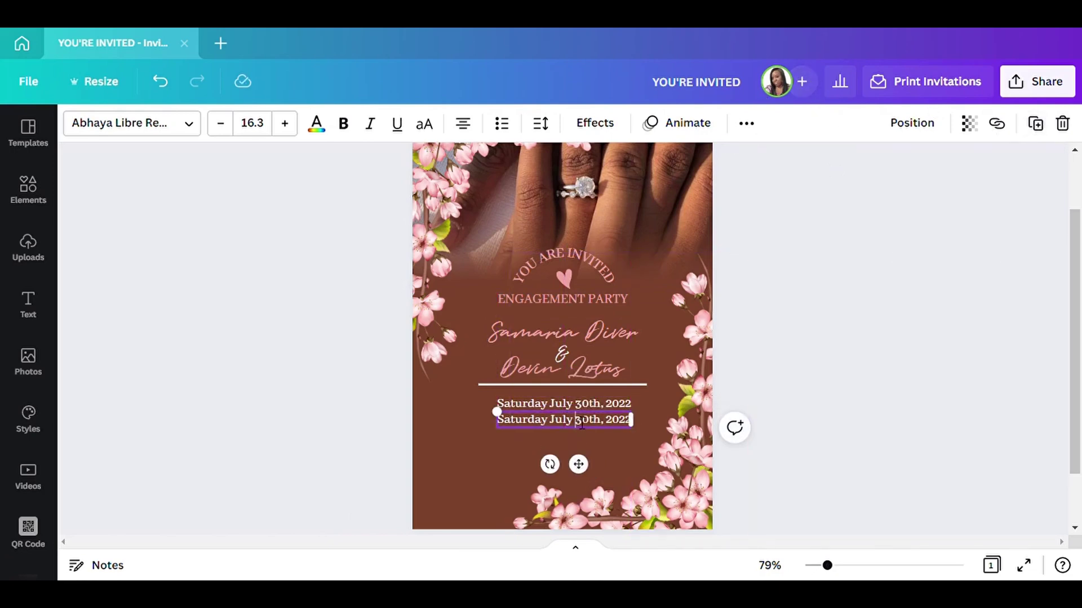
{"action": "triple_click", "coordinate": [582, 423]}
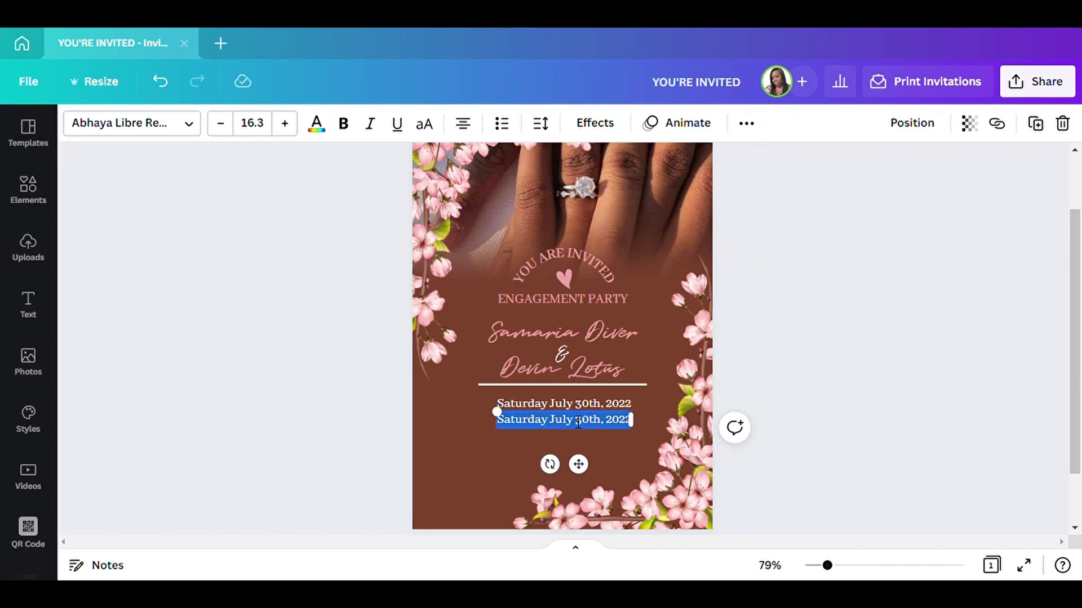
{"action": "type", "text": "9"}
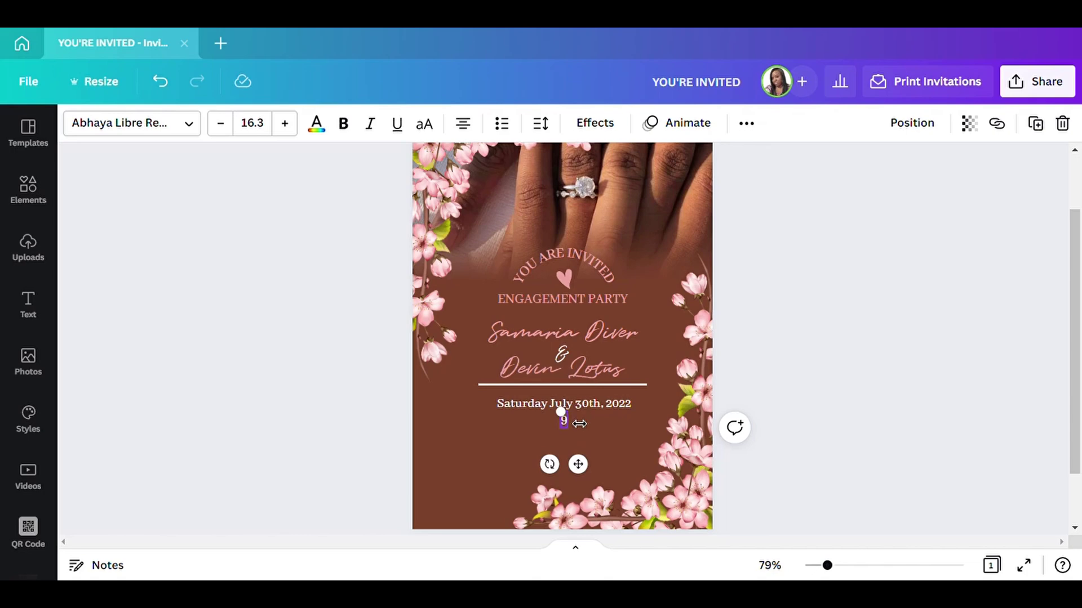
{"action": "type", "text": ":00"}
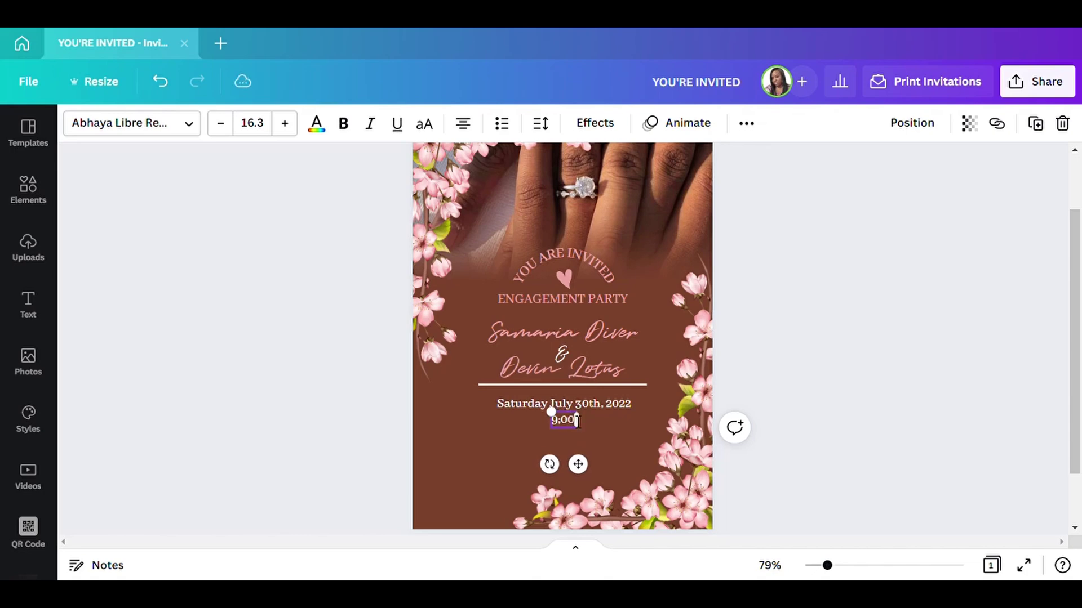
{"action": "key", "text": "BackSpace"}
{"action": "key", "text": "BackSpace"}
{"action": "key", "text": "BackSpace"}
{"action": "key", "text": "BackSpace"}
{"action": "key", "text": "BackSpace"}
{"action": "type", "text": "8:00 P.M"}
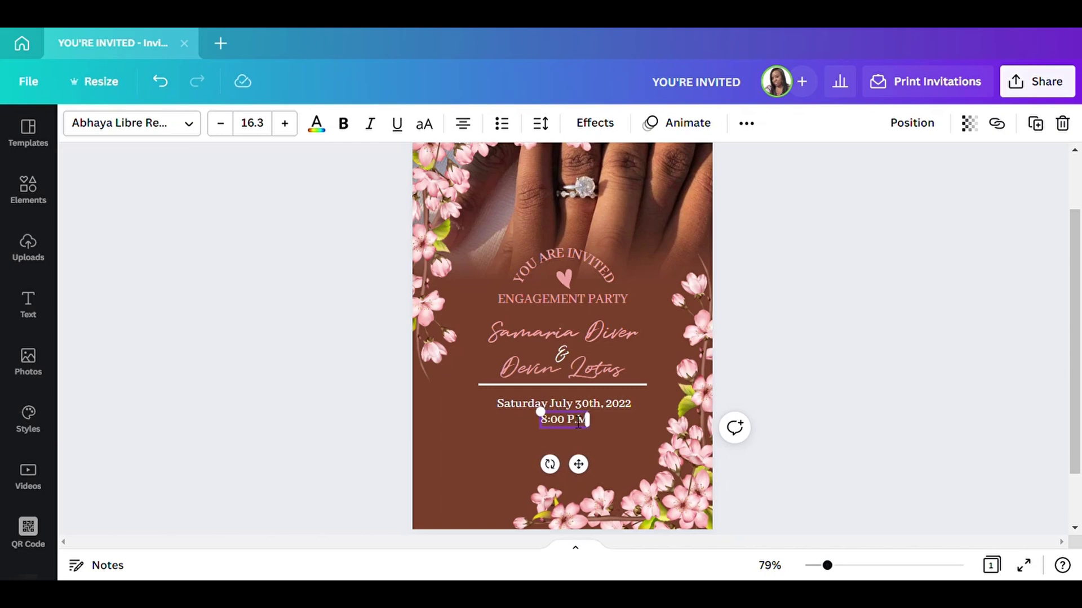
{"action": "type", "text": "."}
{"action": "left_click", "coordinate": [783, 395]}
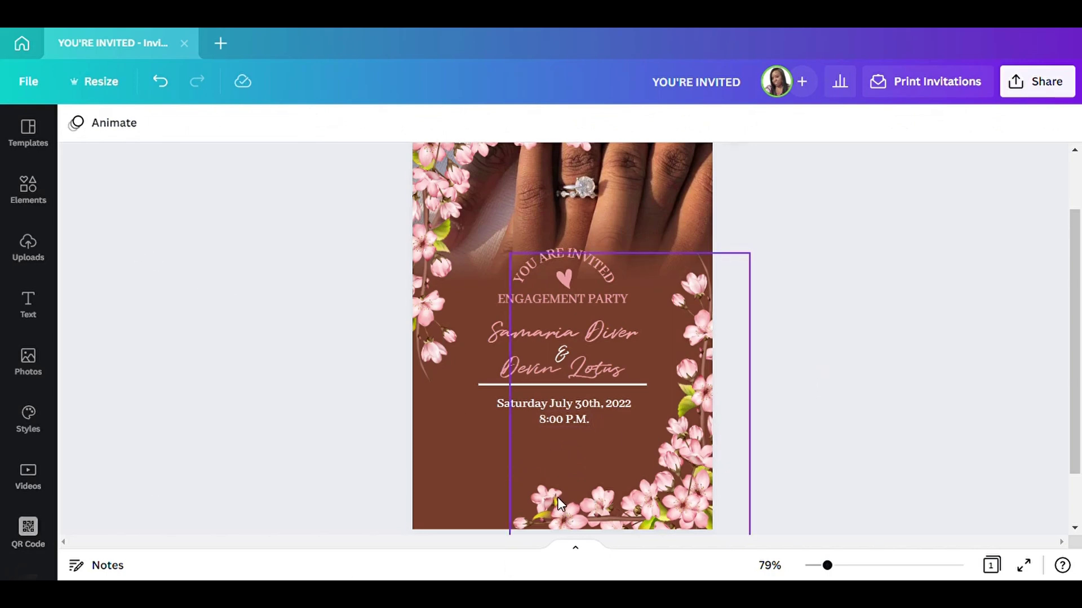
{"action": "left_click", "coordinate": [563, 407]}
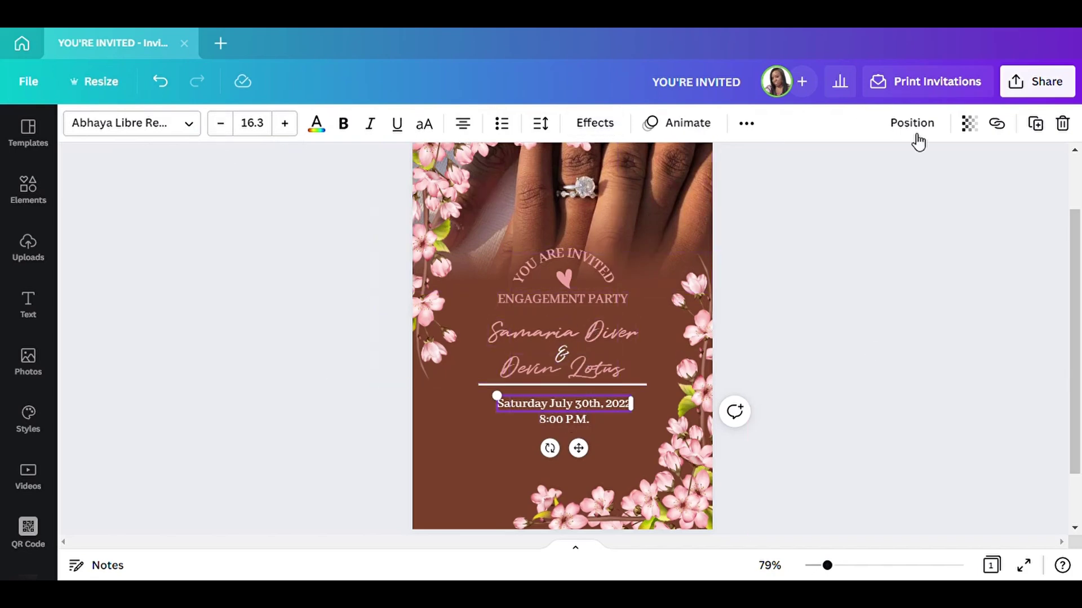
Step: Duplicate the date below the time and replace it with a two-line placeholder address
{"action": "left_click", "coordinate": [1035, 123]}
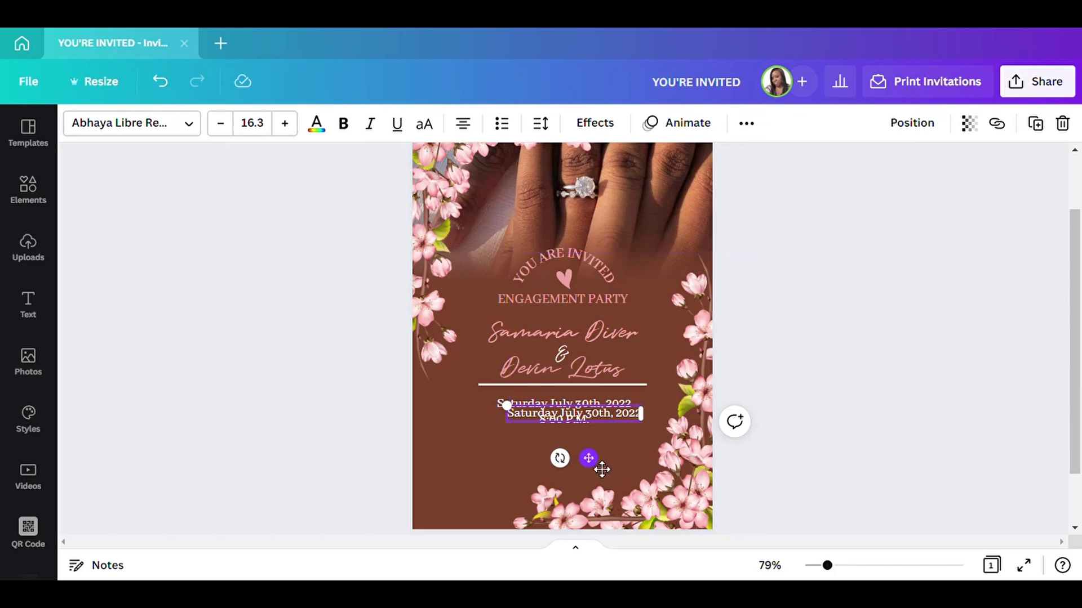
{"action": "left_click_drag", "start_coordinate": [588, 458], "coordinate": [587, 509]}
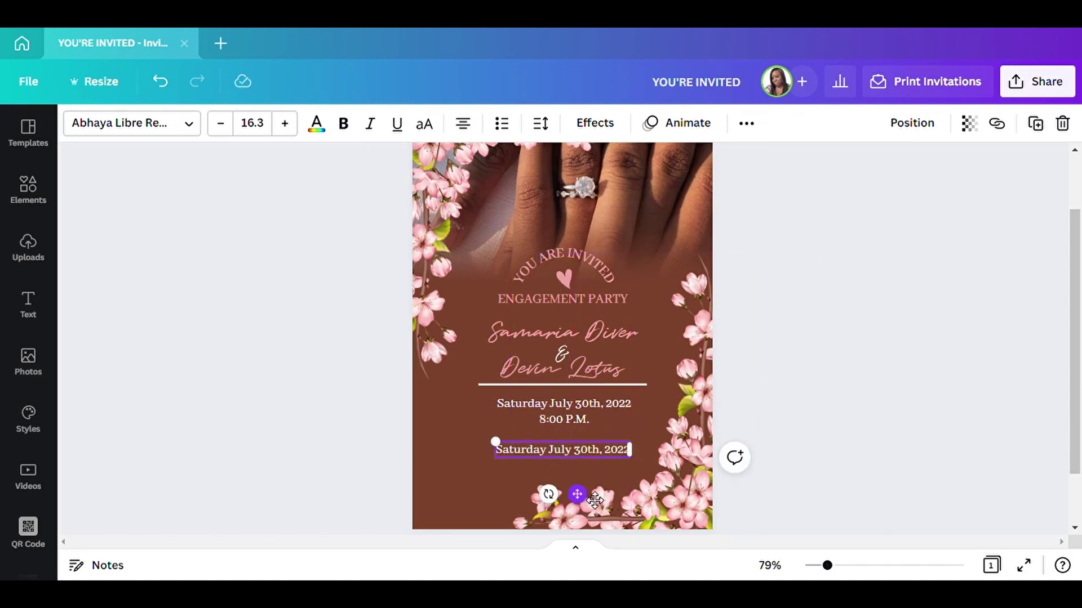
{"action": "double_click", "coordinate": [593, 451]}
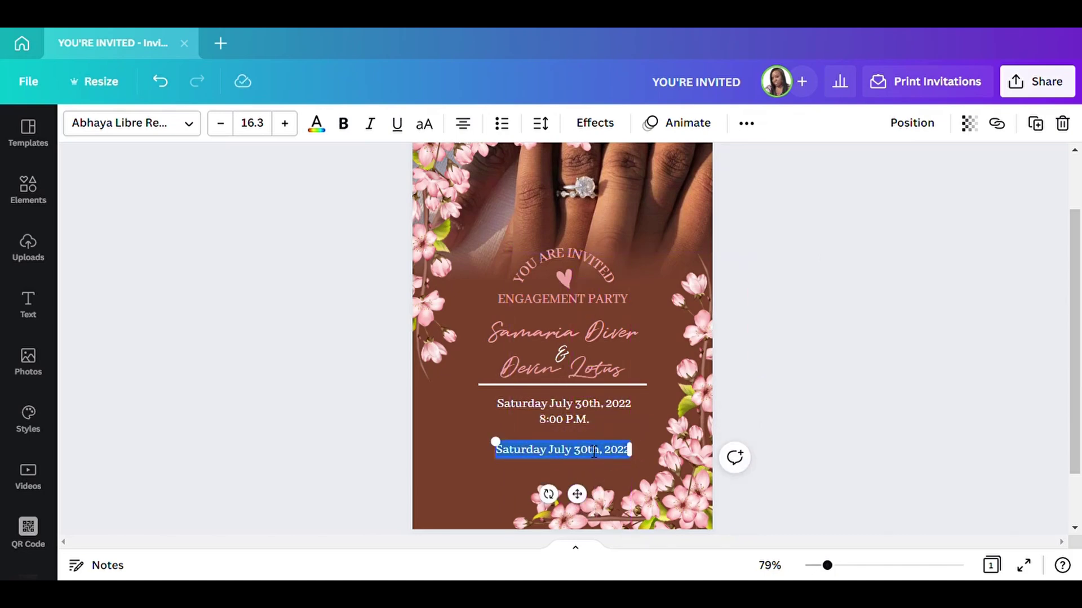
{"action": "key", "text": "BackSpace"}
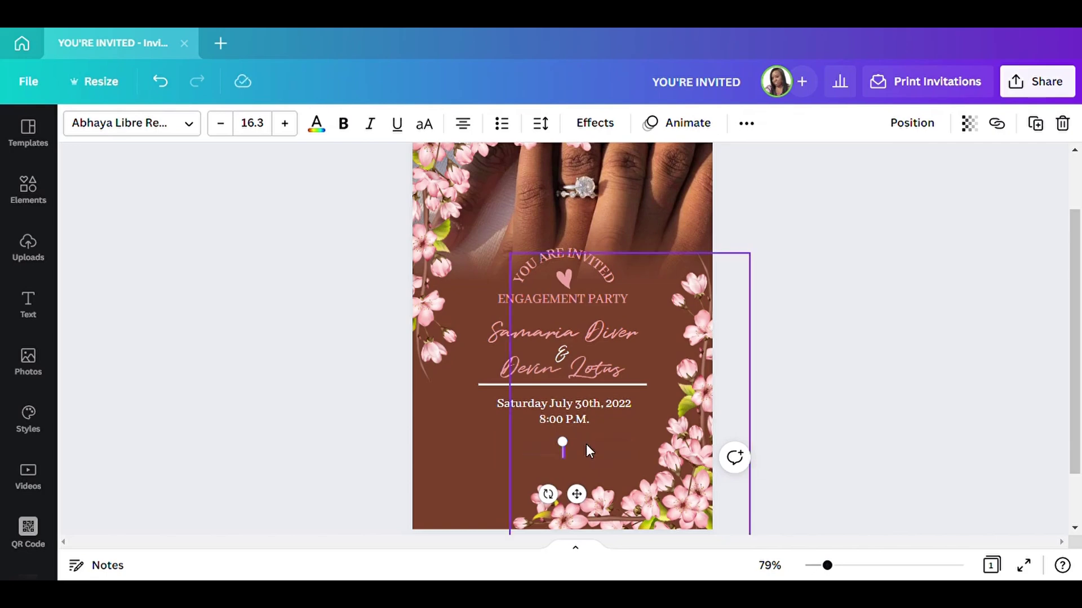
{"action": "type", "text": "123 Anywhere"}
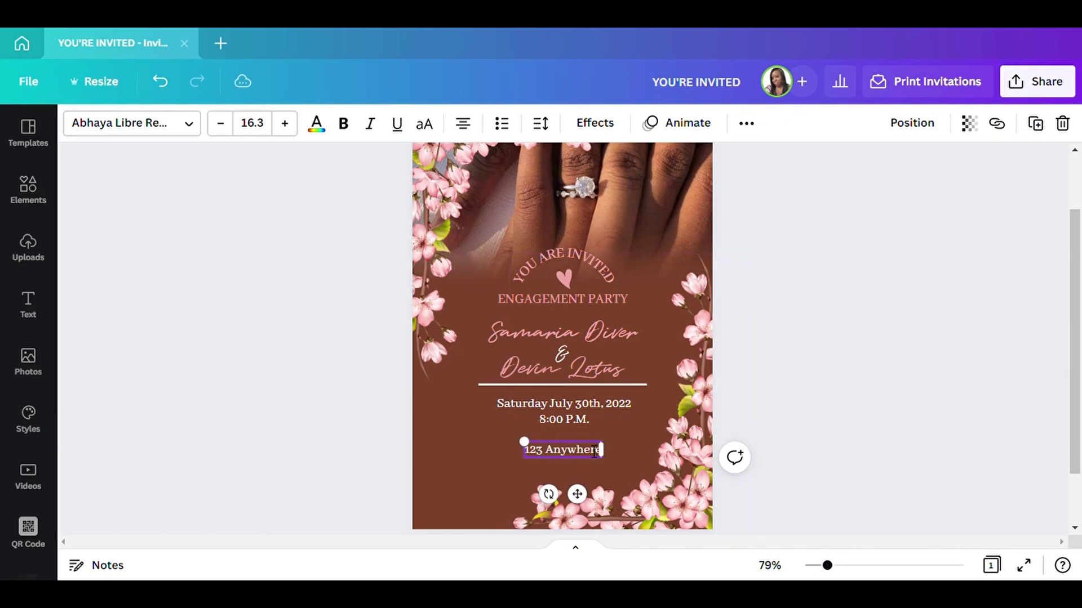
{"action": "type", "text": " St."}
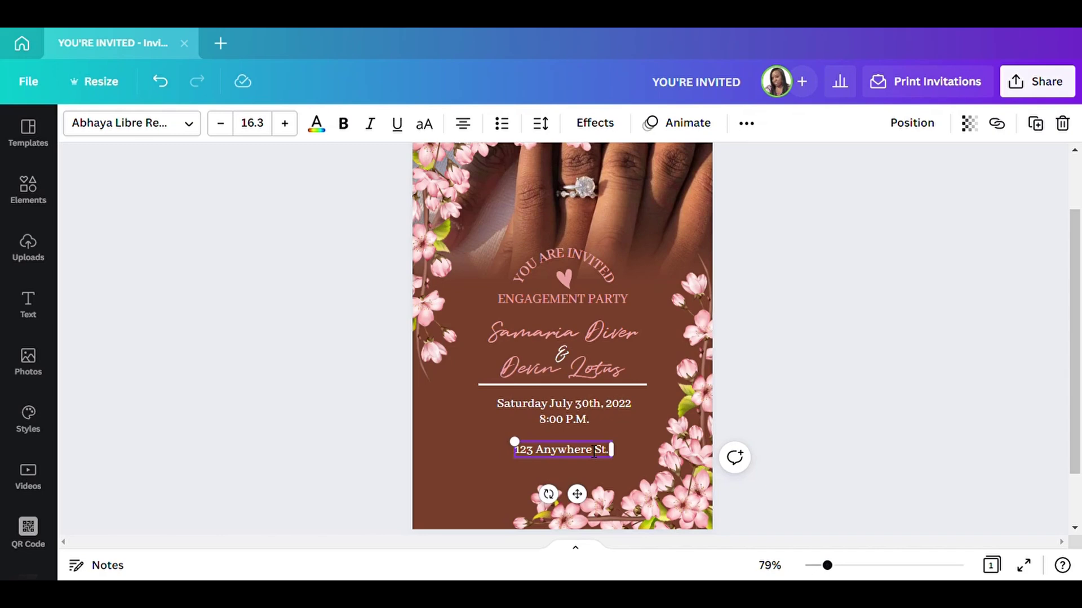
{"action": "type", "text": " Any"}
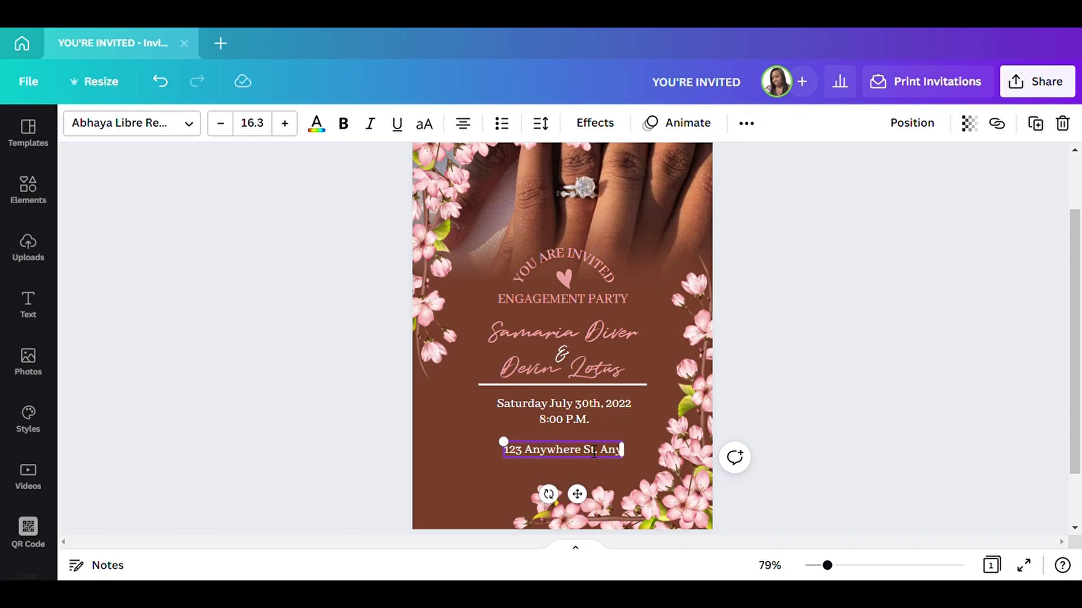
{"action": "type", "text": " city"}
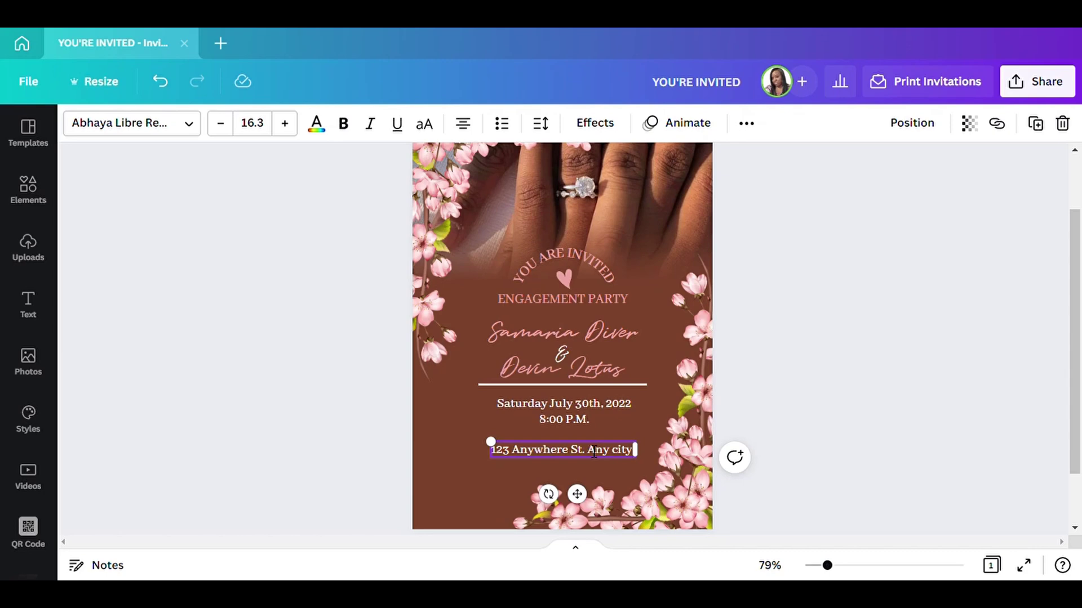
{"action": "key", "text": "Return"}
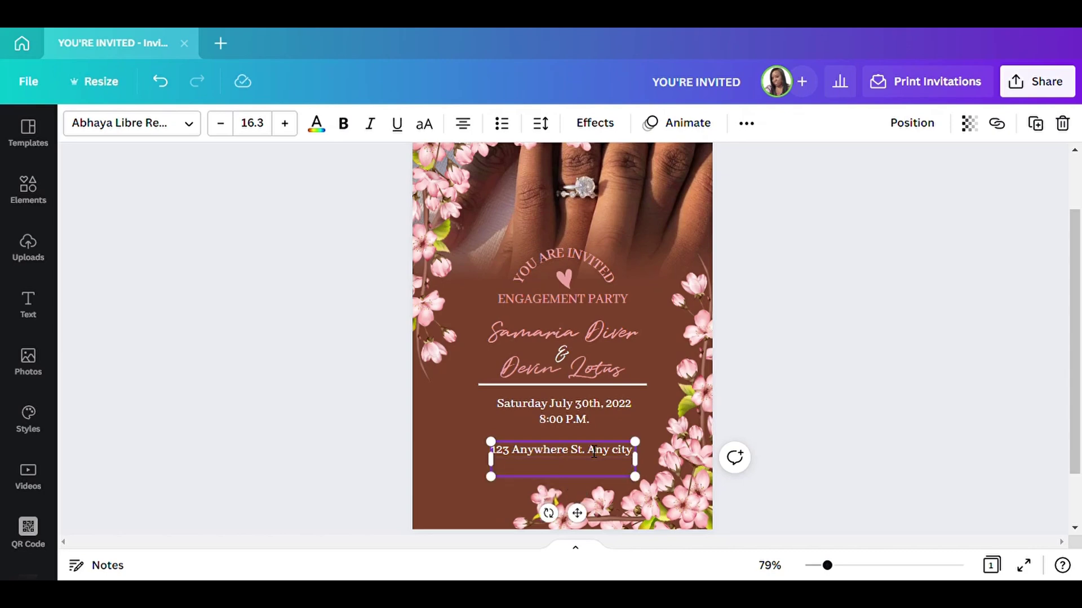
{"action": "type", "text": "St. 12345"}
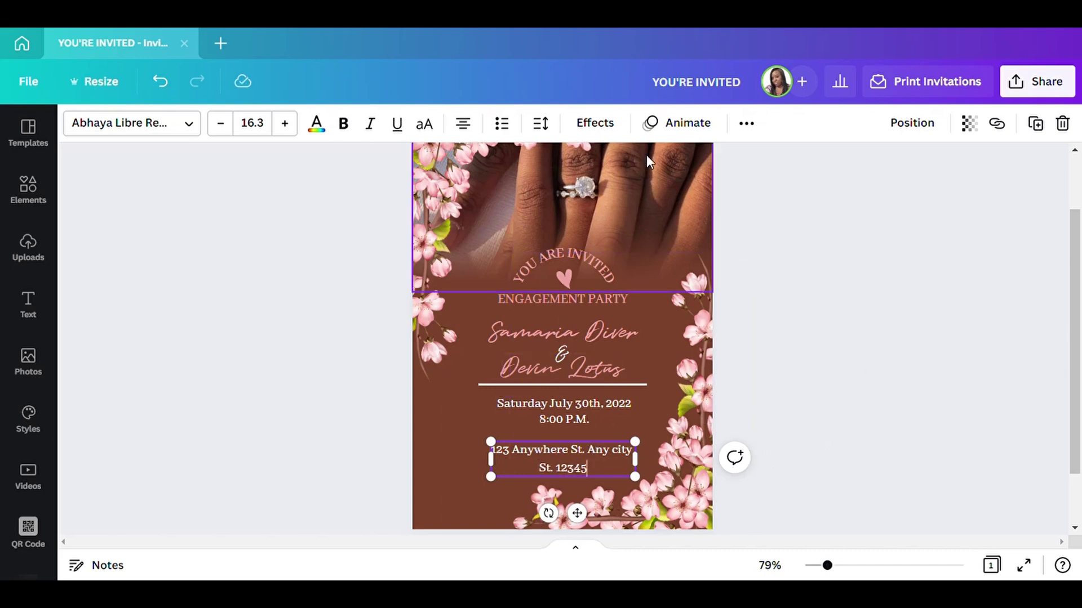
Step: Tighten the address's letter and line spacing and colour it pink
{"action": "left_click", "coordinate": [555, 131]}
{"action": "left_click_drag", "start_coordinate": [592, 197], "coordinate": [593, 203]}
{"action": "left_click_drag", "start_coordinate": [638, 238], "coordinate": [561, 249]}
{"action": "left_click", "coordinate": [870, 412]}
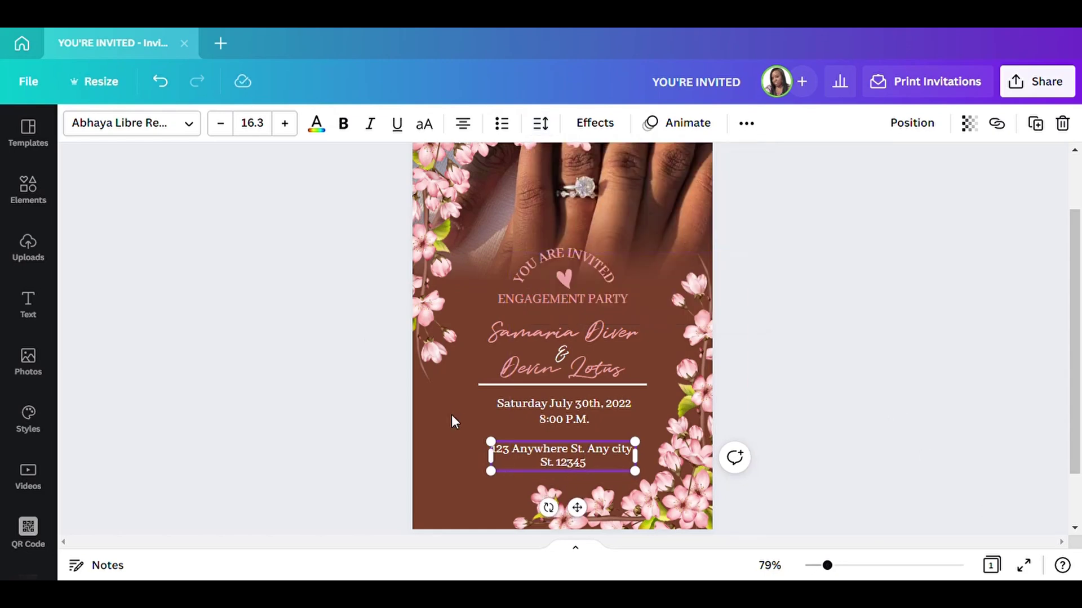
{"action": "left_click", "coordinate": [316, 123]}
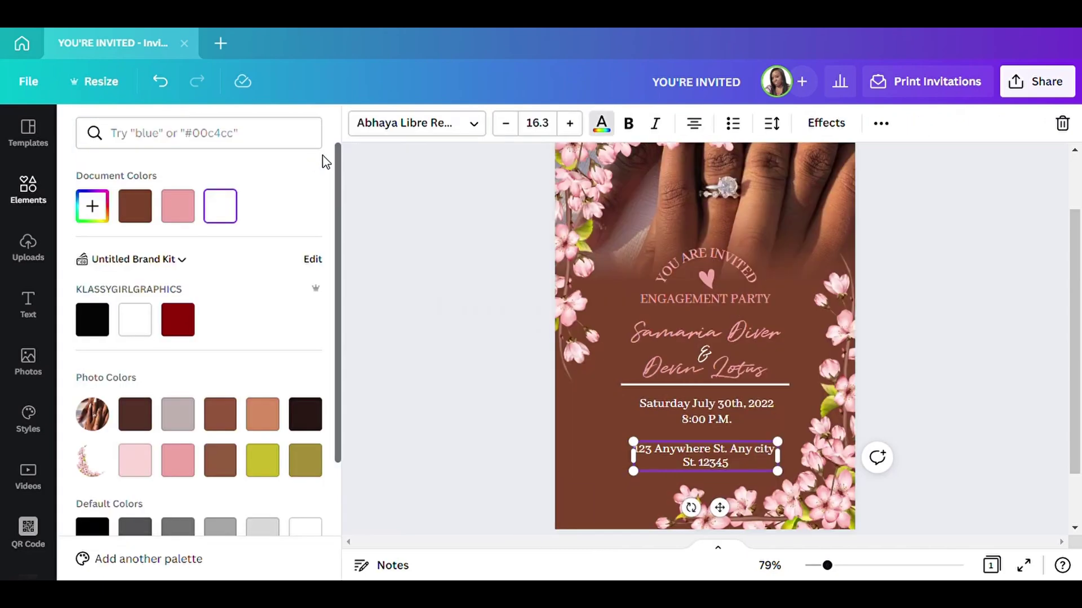
{"action": "left_click", "coordinate": [178, 206]}
{"action": "left_click", "coordinate": [459, 357]}
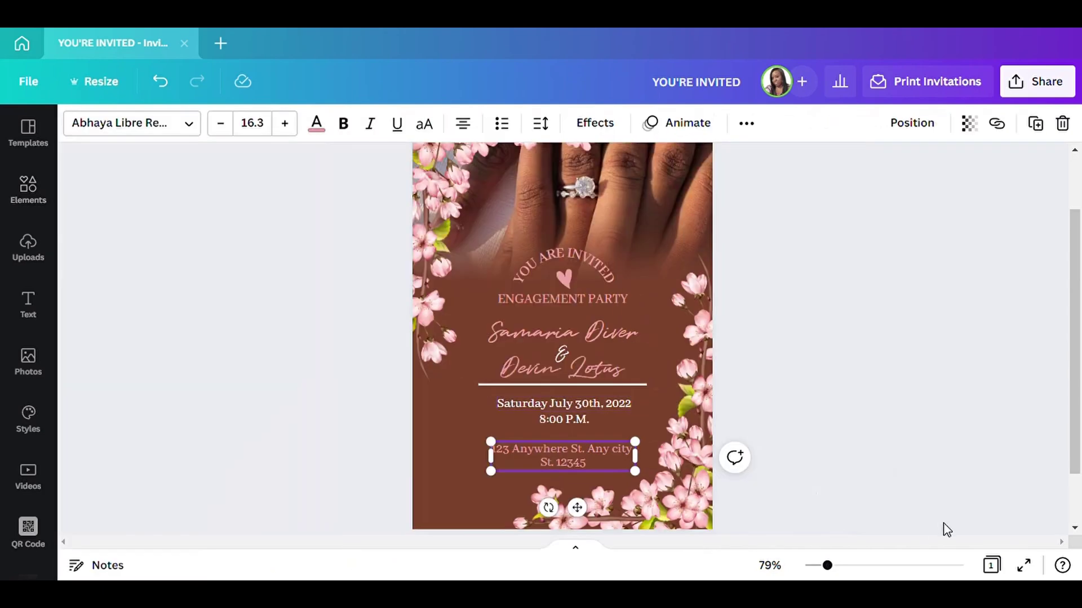
Step: Enlarge the address to size 17.6 and nudge it slightly left and down
{"action": "left_click", "coordinate": [894, 431]}
{"action": "left_click", "coordinate": [600, 449]}
{"action": "left_click_drag", "start_coordinate": [636, 471], "coordinate": [647, 471]}
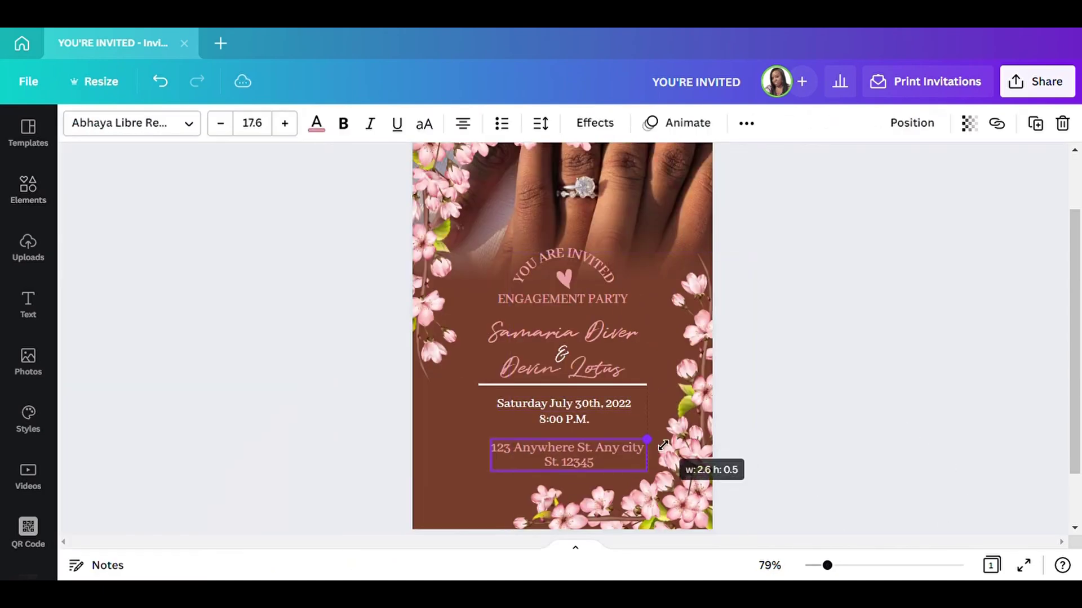
{"action": "left_click_drag", "start_coordinate": [583, 507], "coordinate": [576, 511]}
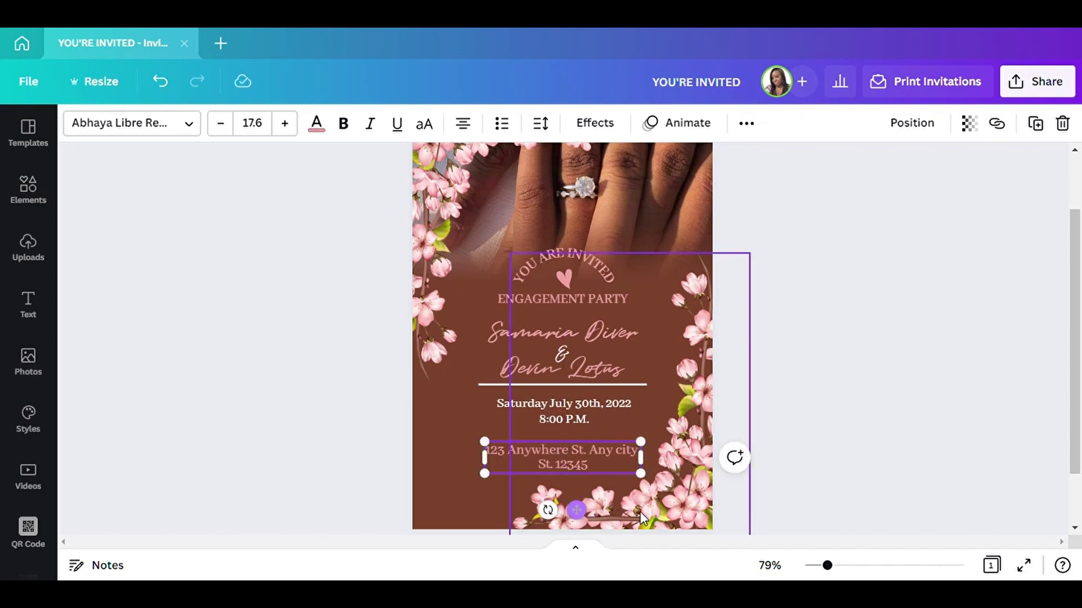
{"action": "left_click", "coordinate": [843, 477]}
{"action": "scroll", "coordinate": [845, 473], "scroll_direction": "up", "scroll_amount": 2}
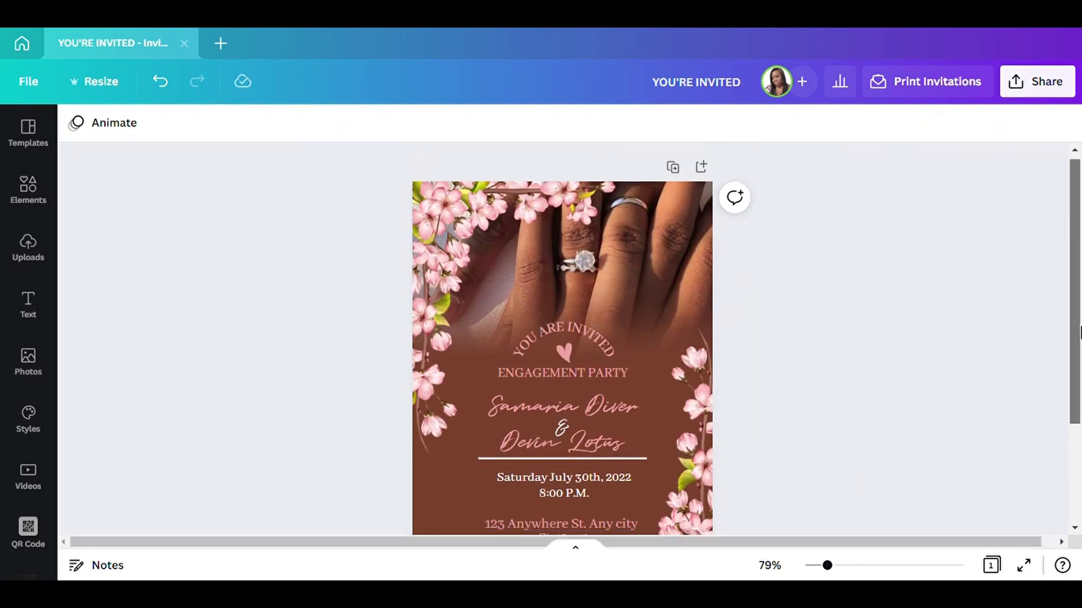
{"action": "scroll", "coordinate": [845, 473], "scroll_direction": "down", "scroll_amount": 2}
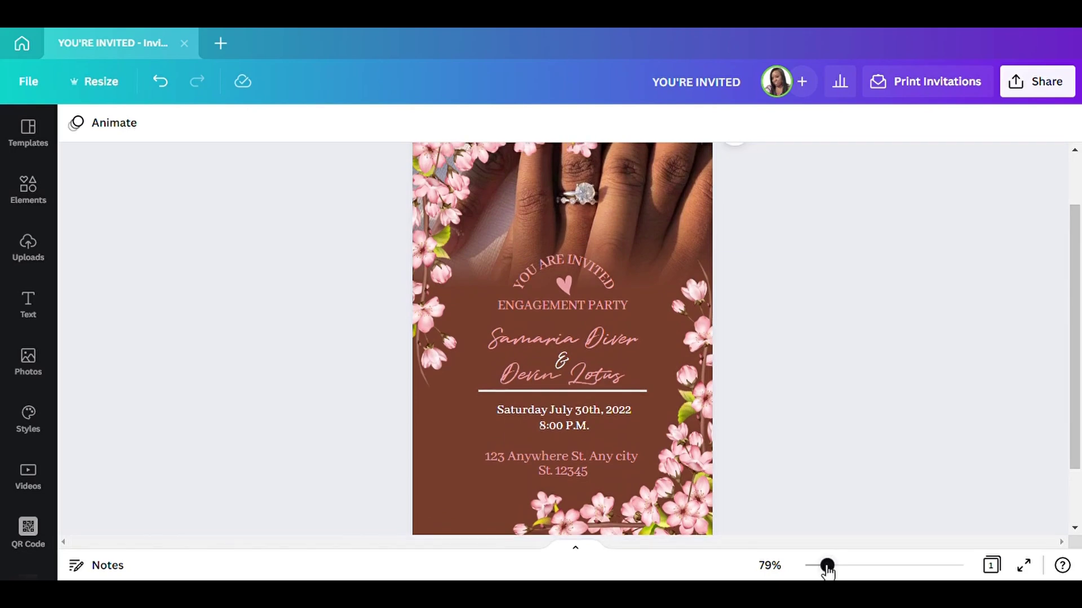
{"action": "left_click_drag", "start_coordinate": [827, 565], "coordinate": [824, 575]}
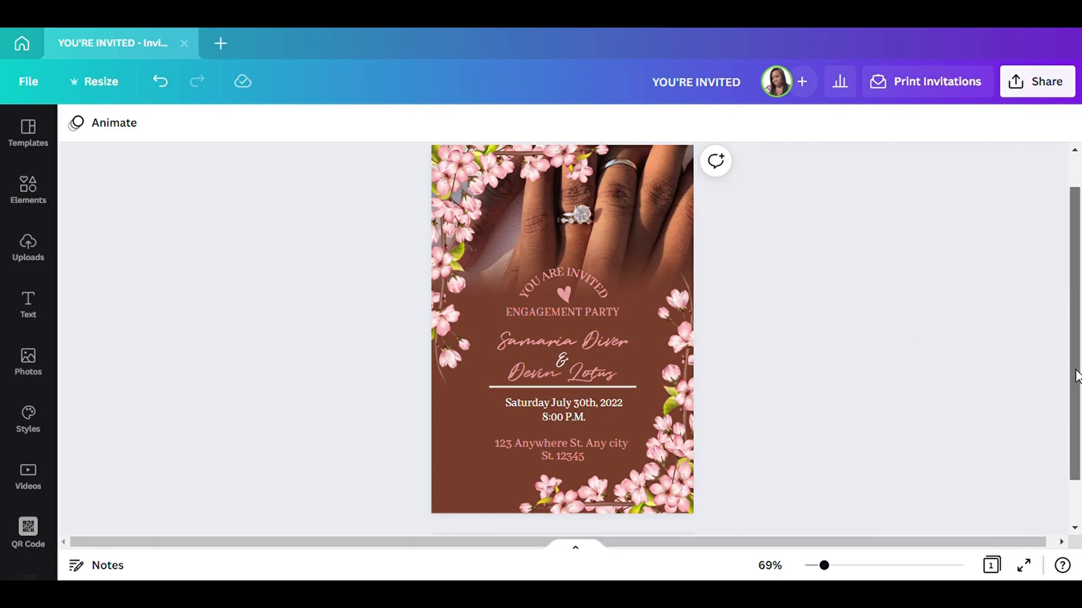